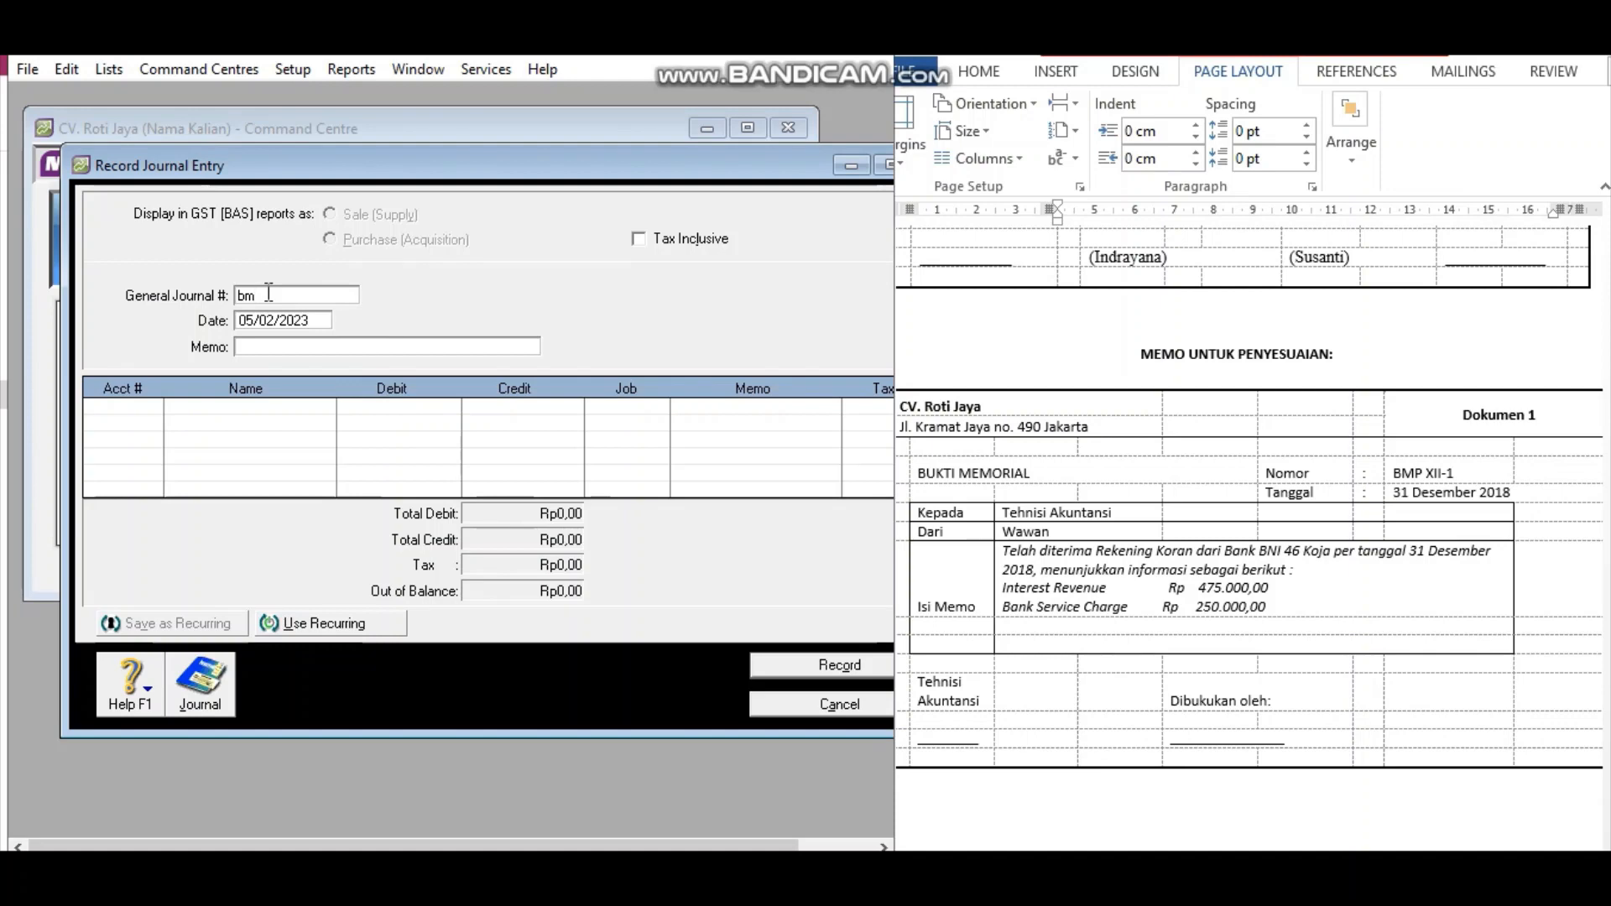
# Set the journal entry's number to BMXII-1, the date to 31/12/2018 and the memo to AJP-1.
pyautogui.write('p')
pyautogui.press('BackSpace')
pyautogui.press('BackSpace')
pyautogui.press('BackSpace')
pyautogui.write('BMXII-1')
pyautogui.press('Tab')
pyautogui.write('31/12/2018')
pyautogui.press('Tab')
pyautogui.write('AJP-1')
# Enter account 9-1000 Beban Adminis. Bank on the first journal line with a debit of 250000.
pyautogui.press('Tab')
pyautogui.press('Tab')
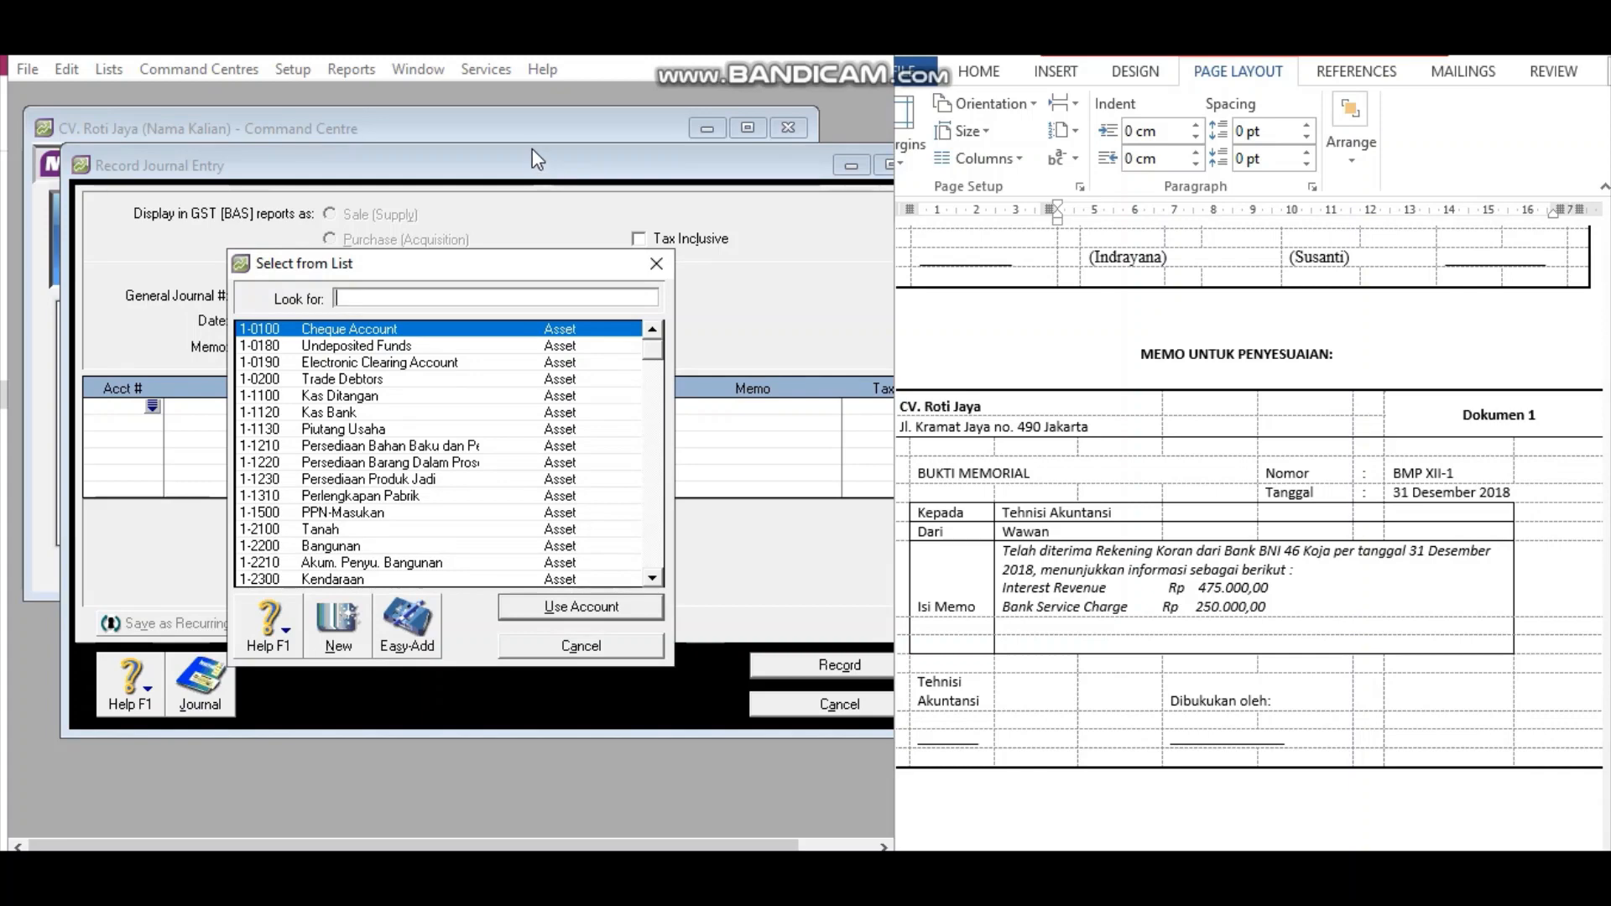
pyautogui.write('9')
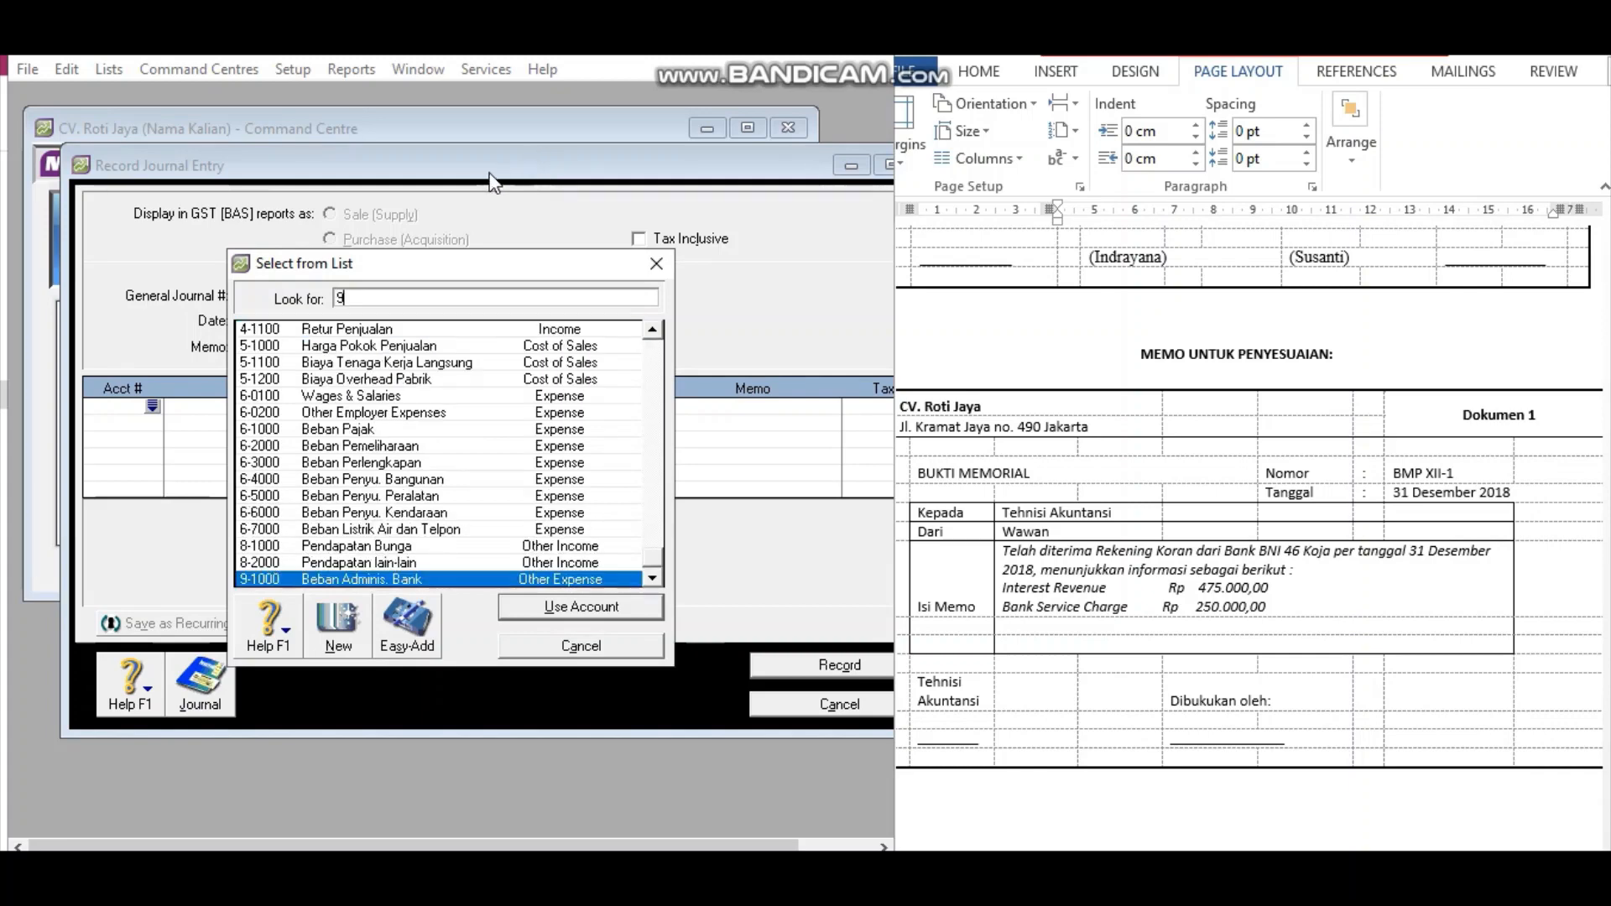
pyautogui.click(601, 607)
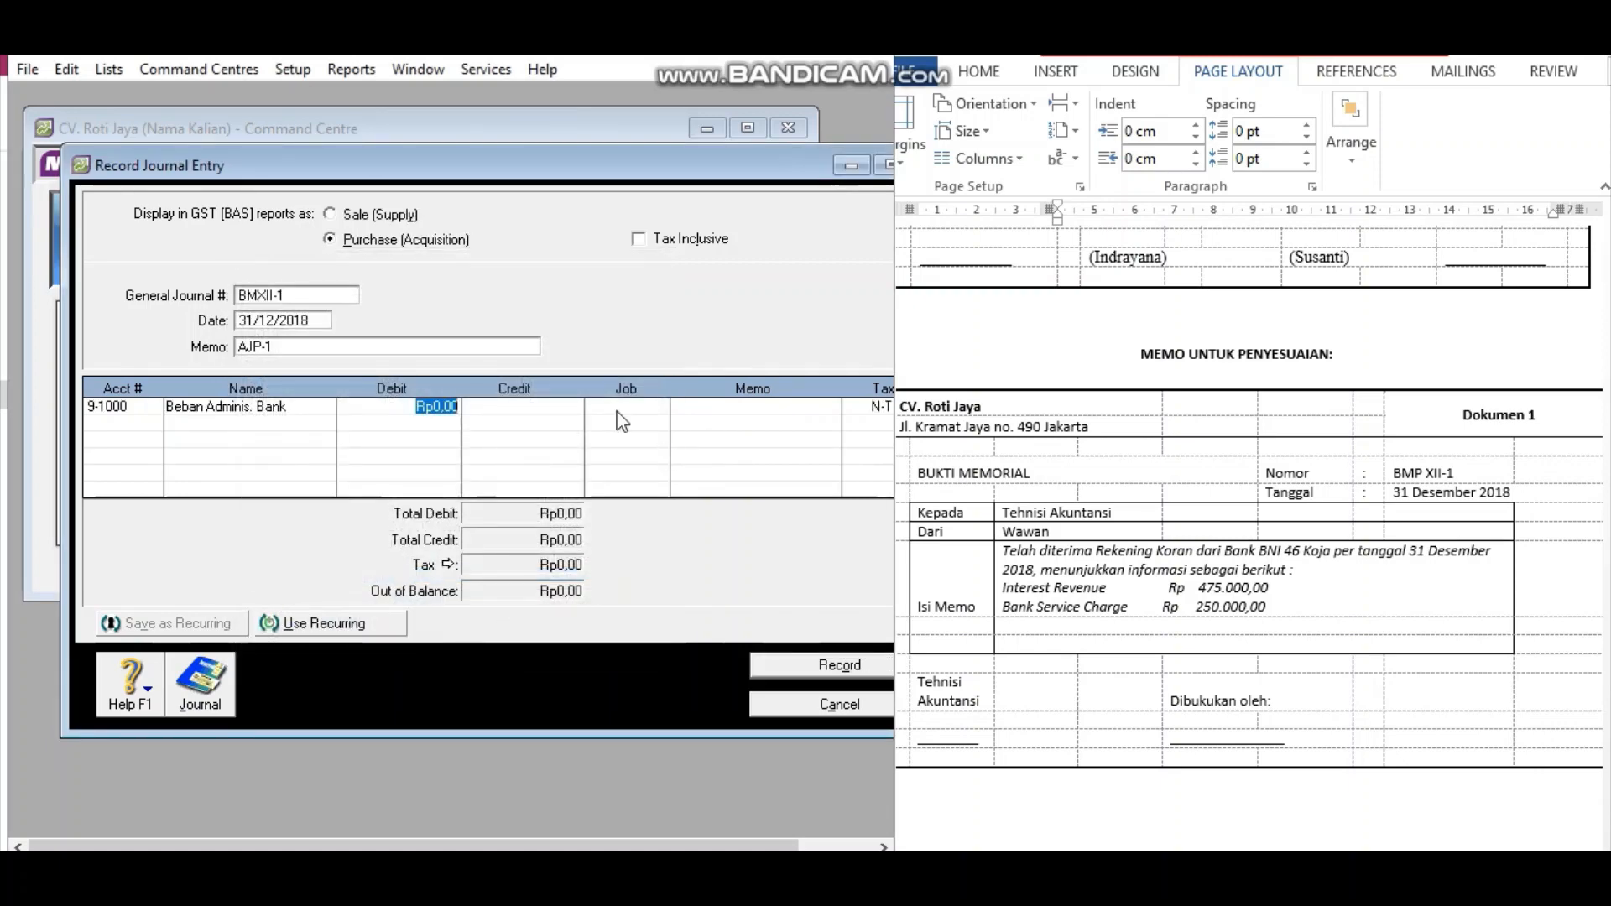
pyautogui.write('250000')
pyautogui.click(619, 411)
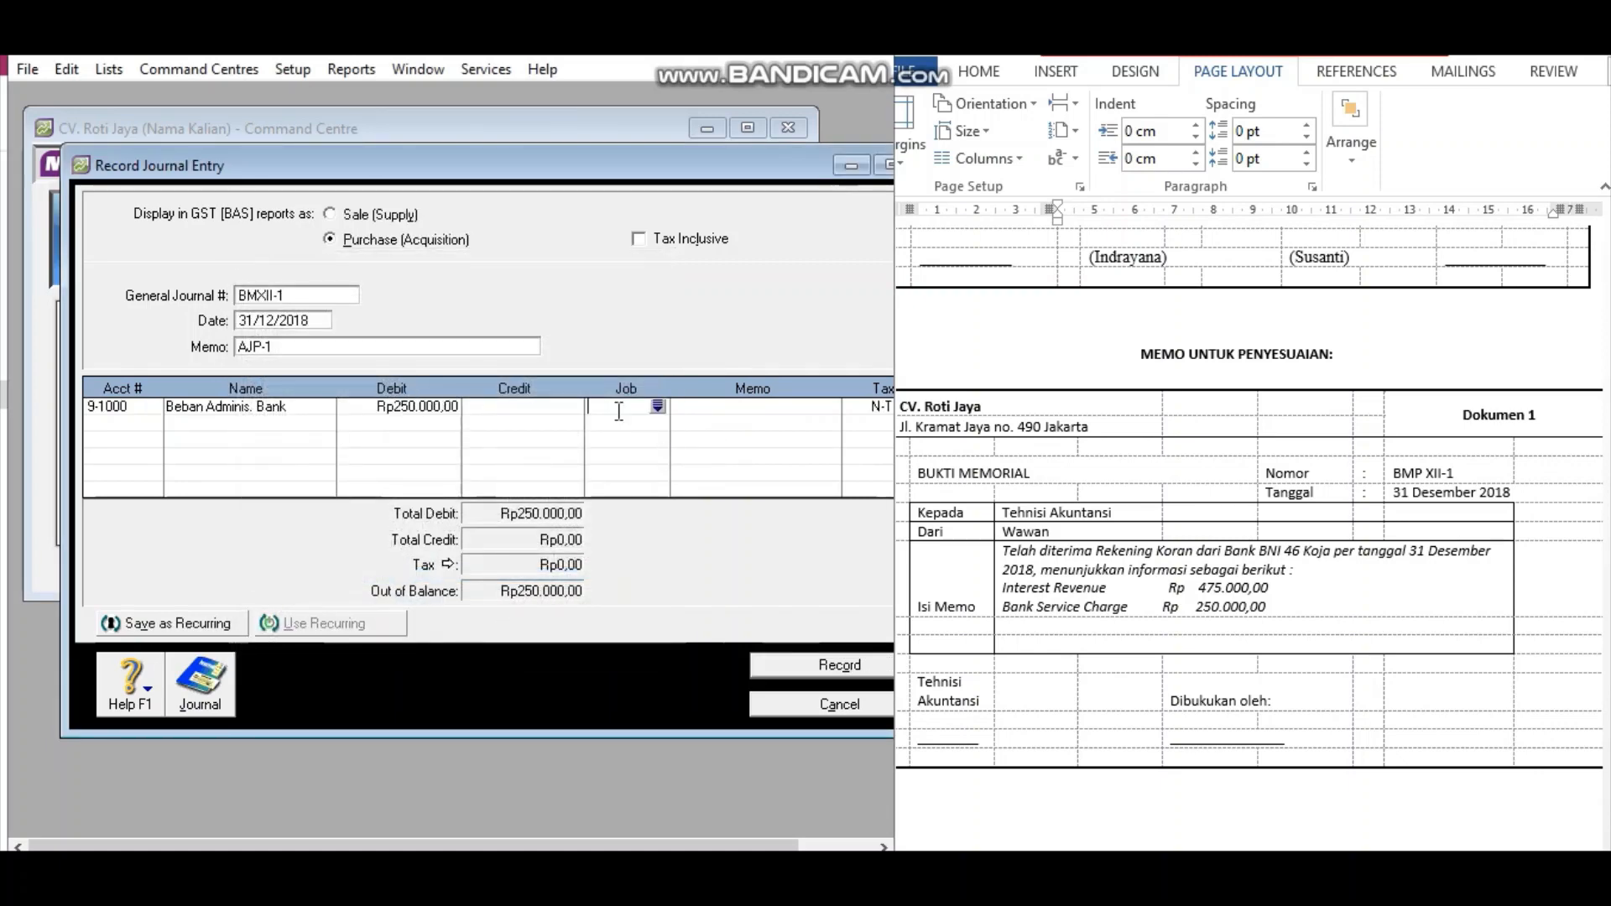
# Add account 1-1120 Kas Bank on the second journal line with a debit of 225000.
pyautogui.click(658, 406)
pyautogui.click(679, 489)
pyautogui.press('Tab')
pyautogui.press('Tab')
pyautogui.press('Tab')
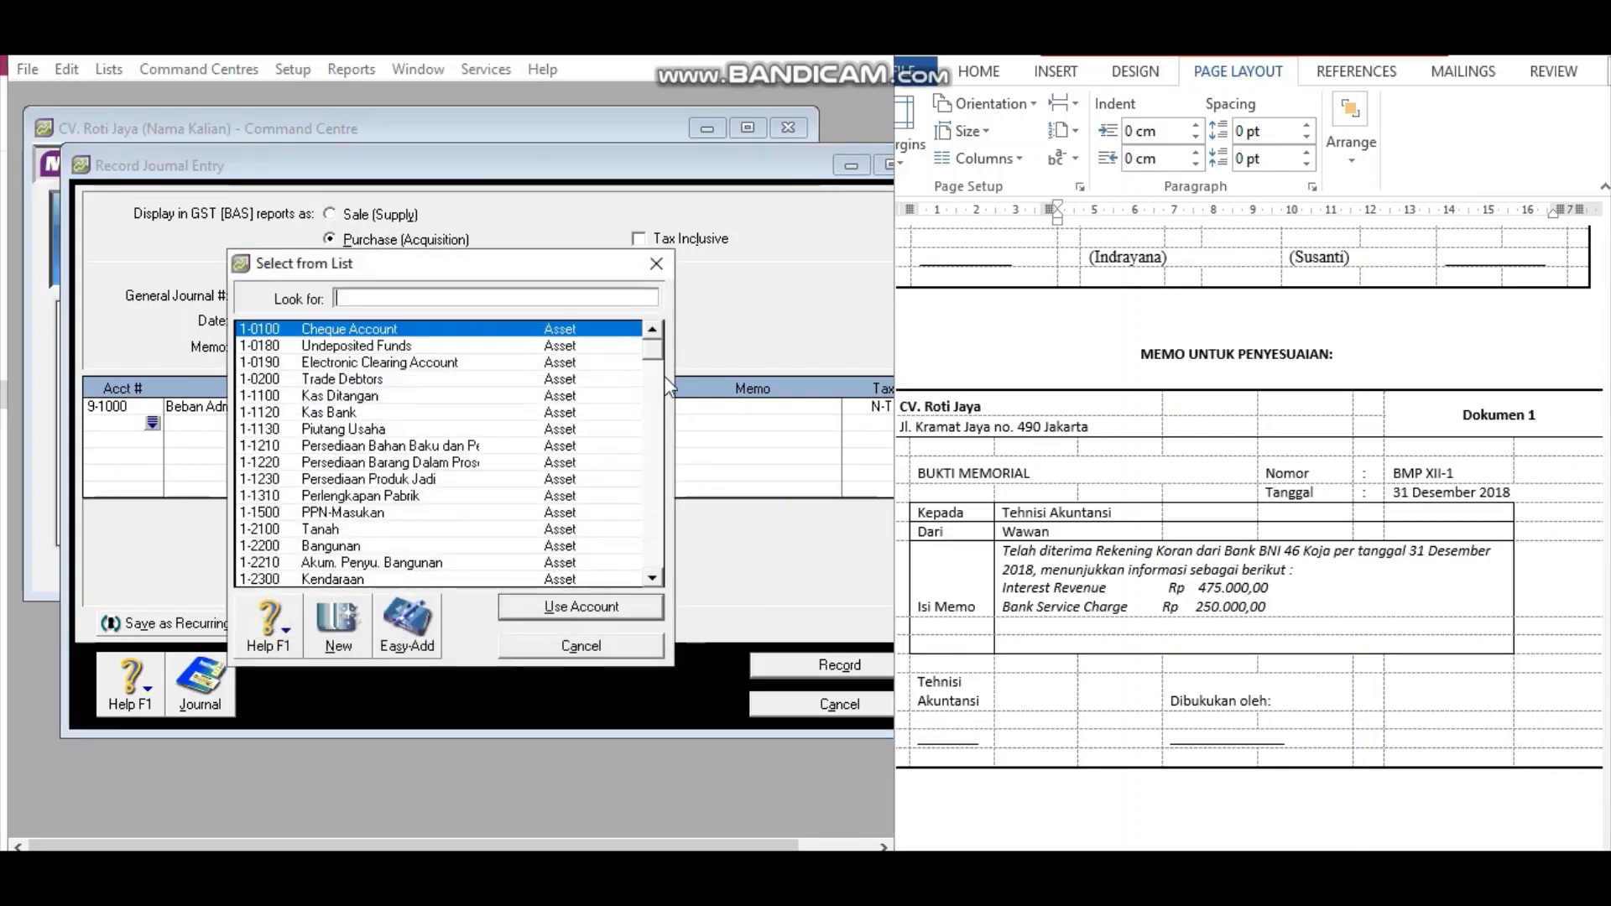
pyautogui.write('1-1120')
pyautogui.click(570, 607)
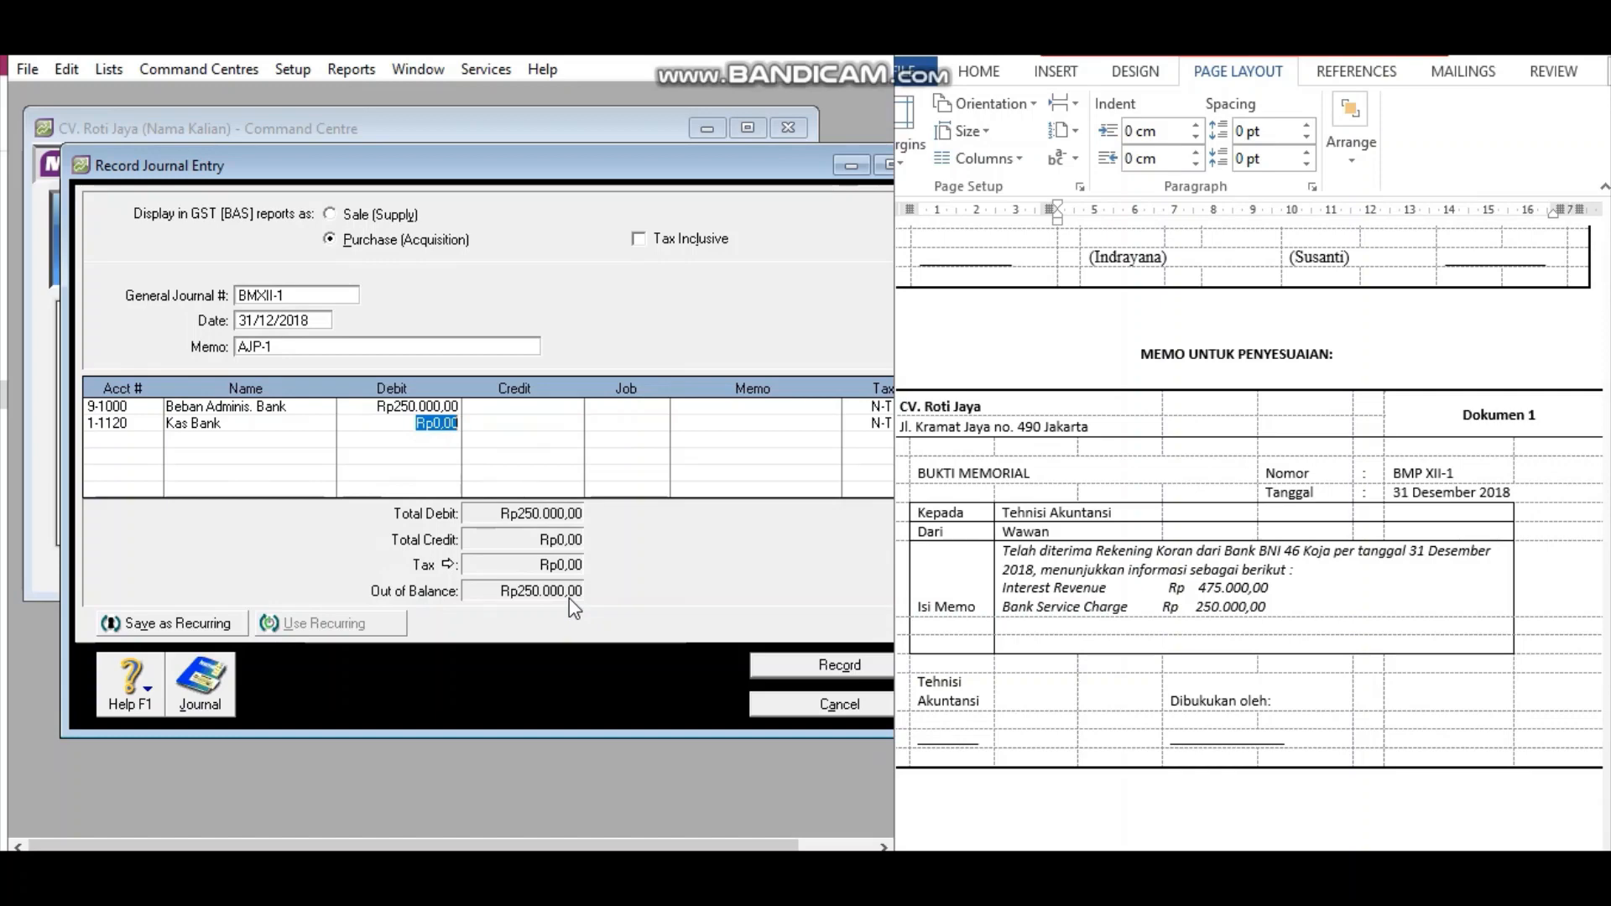
pyautogui.write('225000')
# Add account 8-1000 Pendapatan Bunga on the third line with a credit of Rp475.000,00 and record the entry.
pyautogui.press('Tab')
pyautogui.press('Tab')
pyautogui.press('Tab')
pyautogui.press('Tab')
pyautogui.press('Tab')
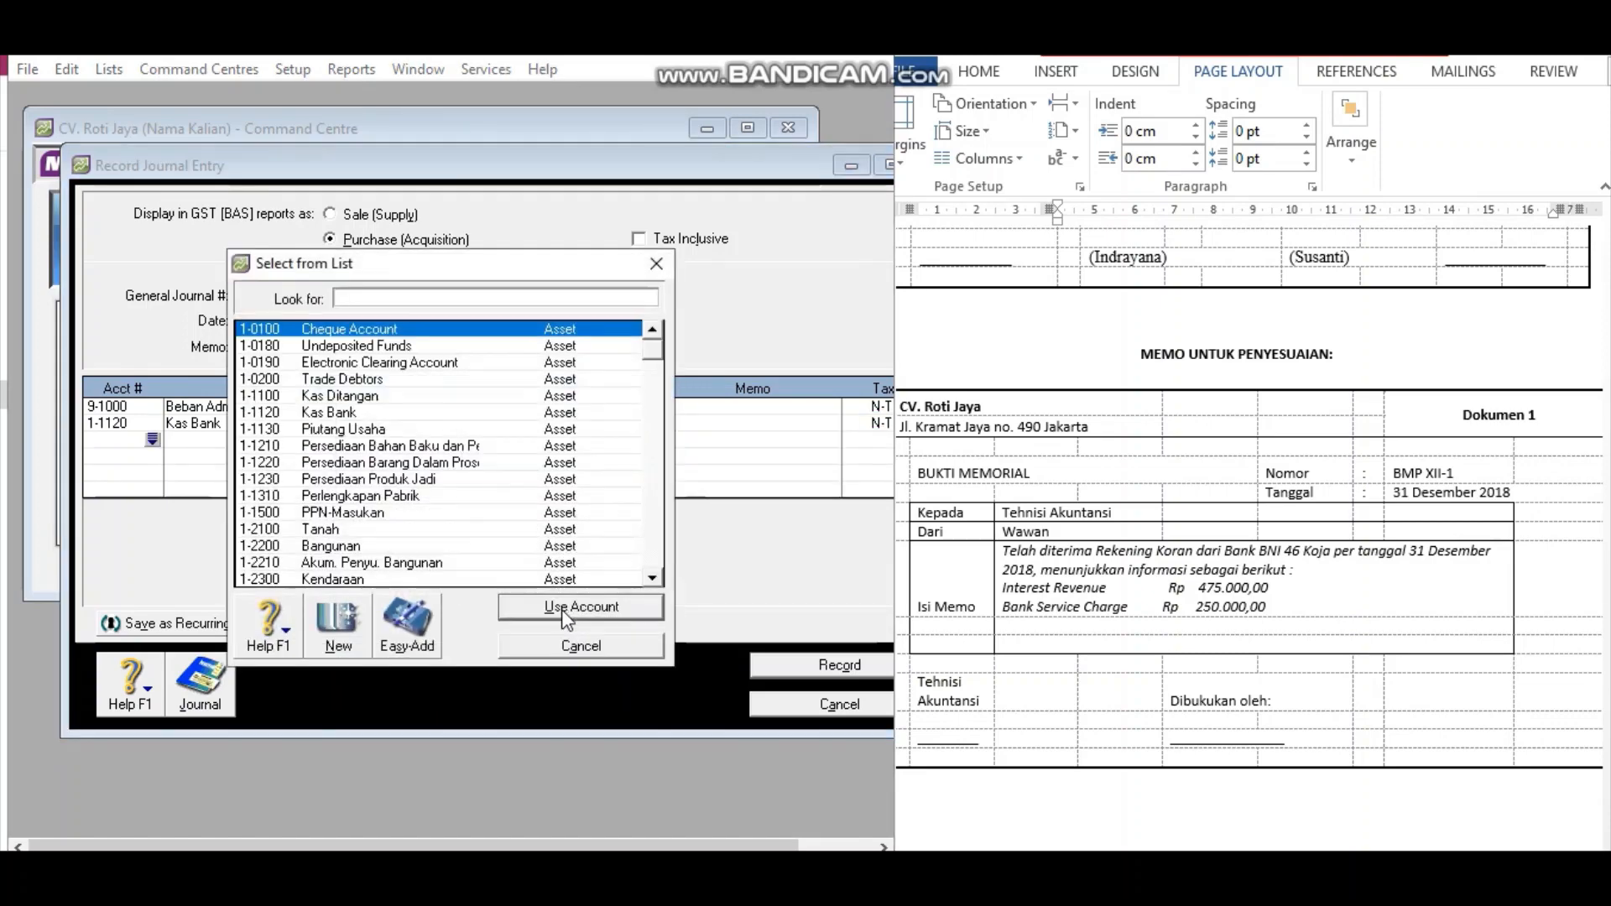
pyautogui.write('9')
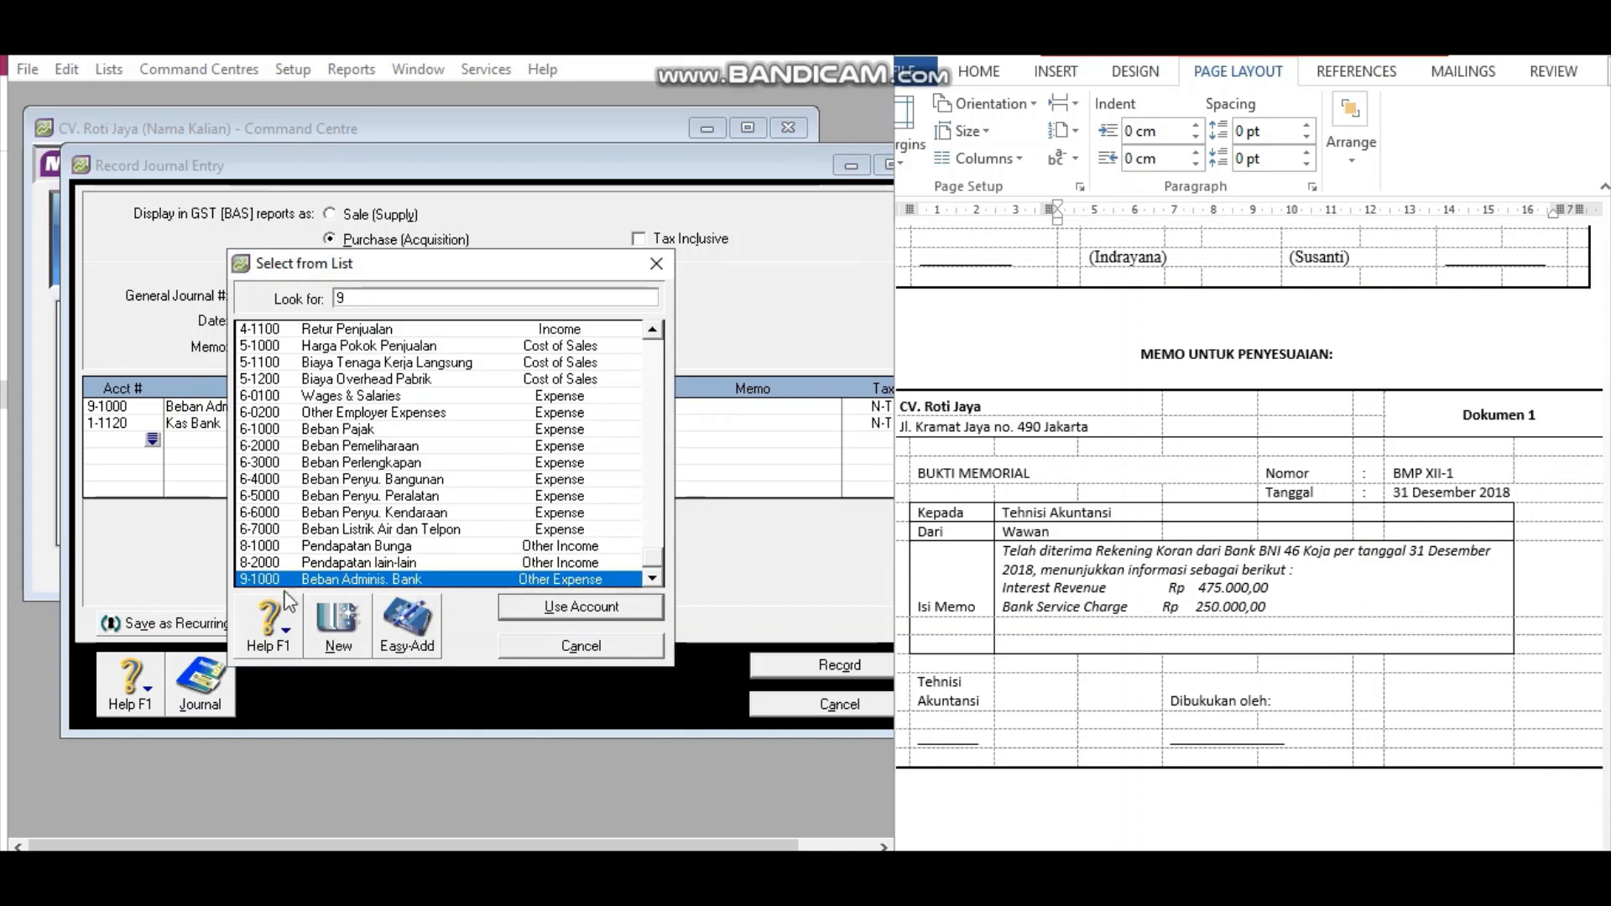
pyautogui.press('BackSpace')
pyautogui.write('8-1000')
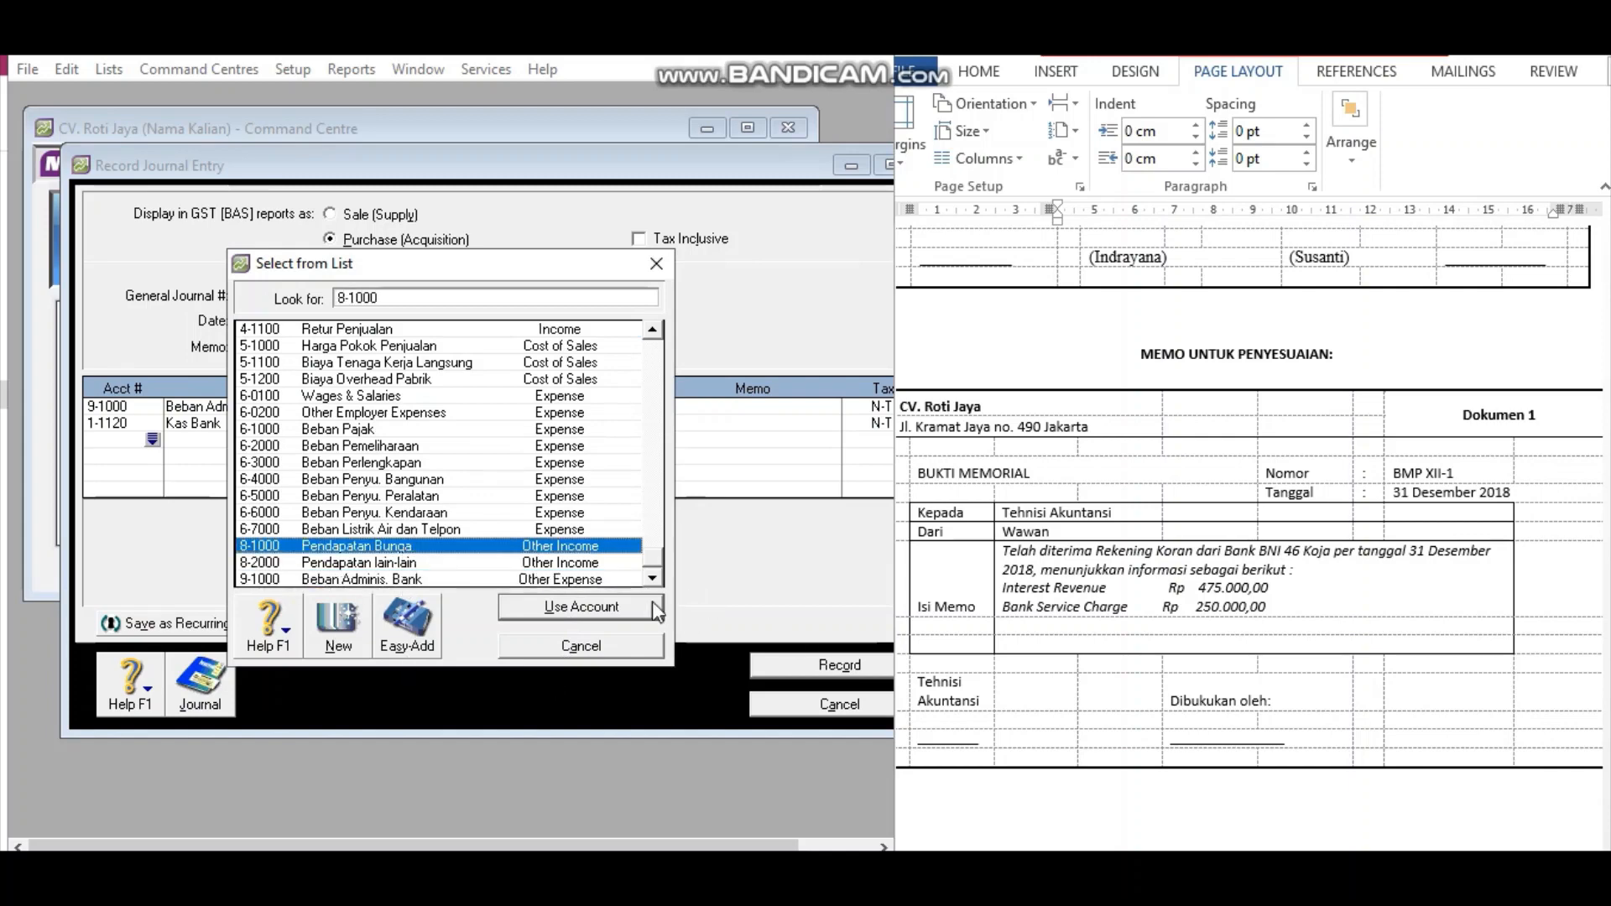
pyautogui.click(602, 616)
pyautogui.press('Tab')
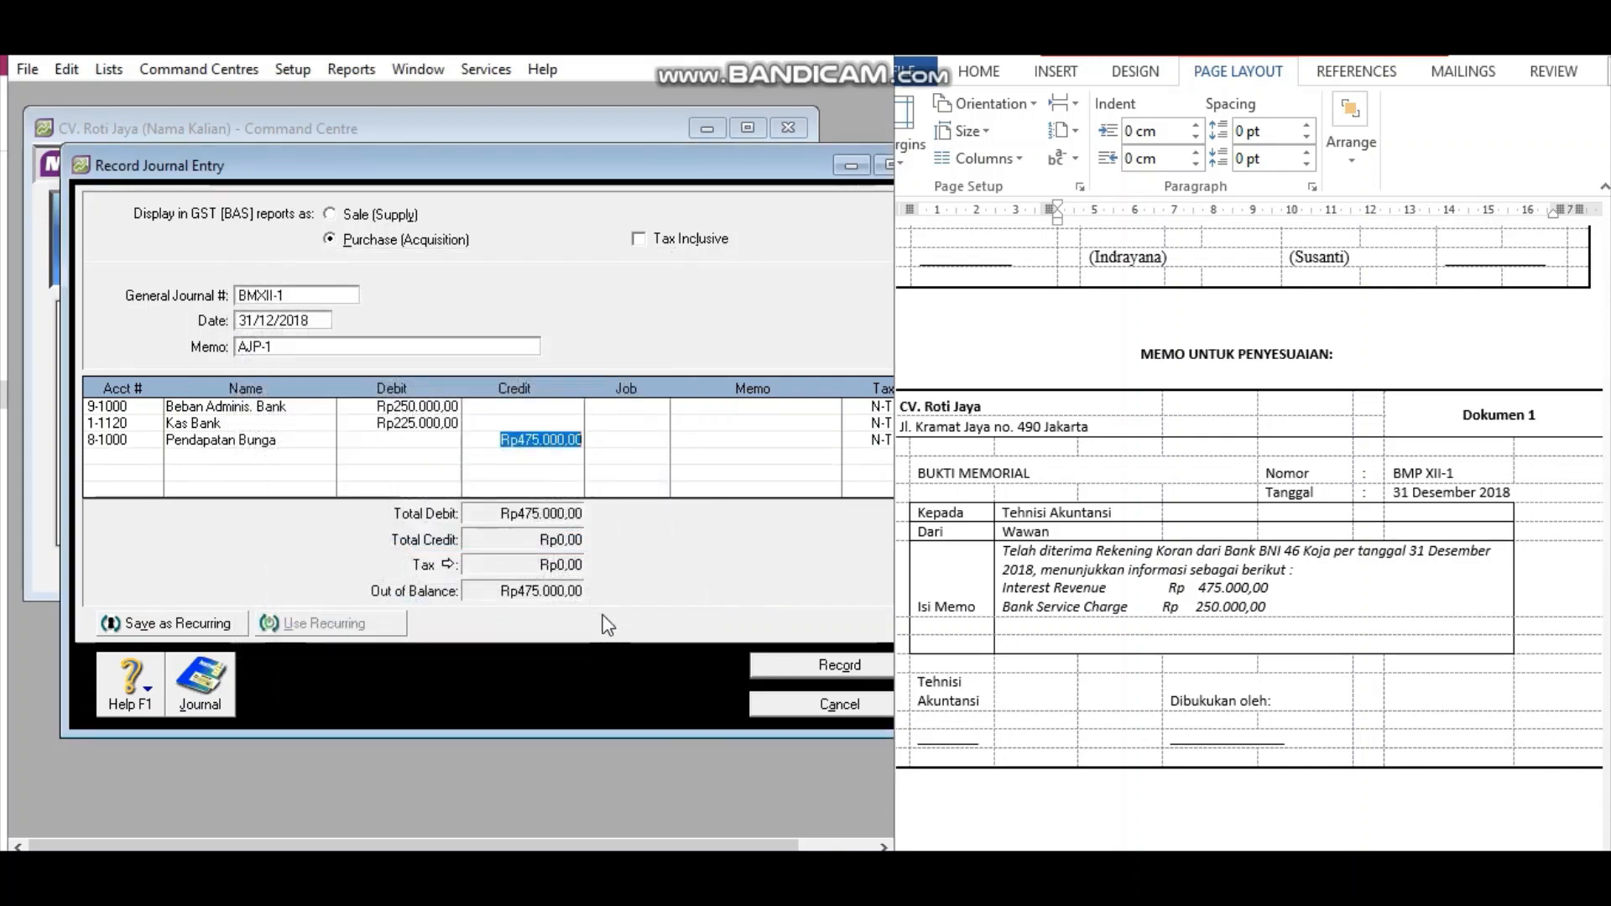
pyautogui.press('Tab')
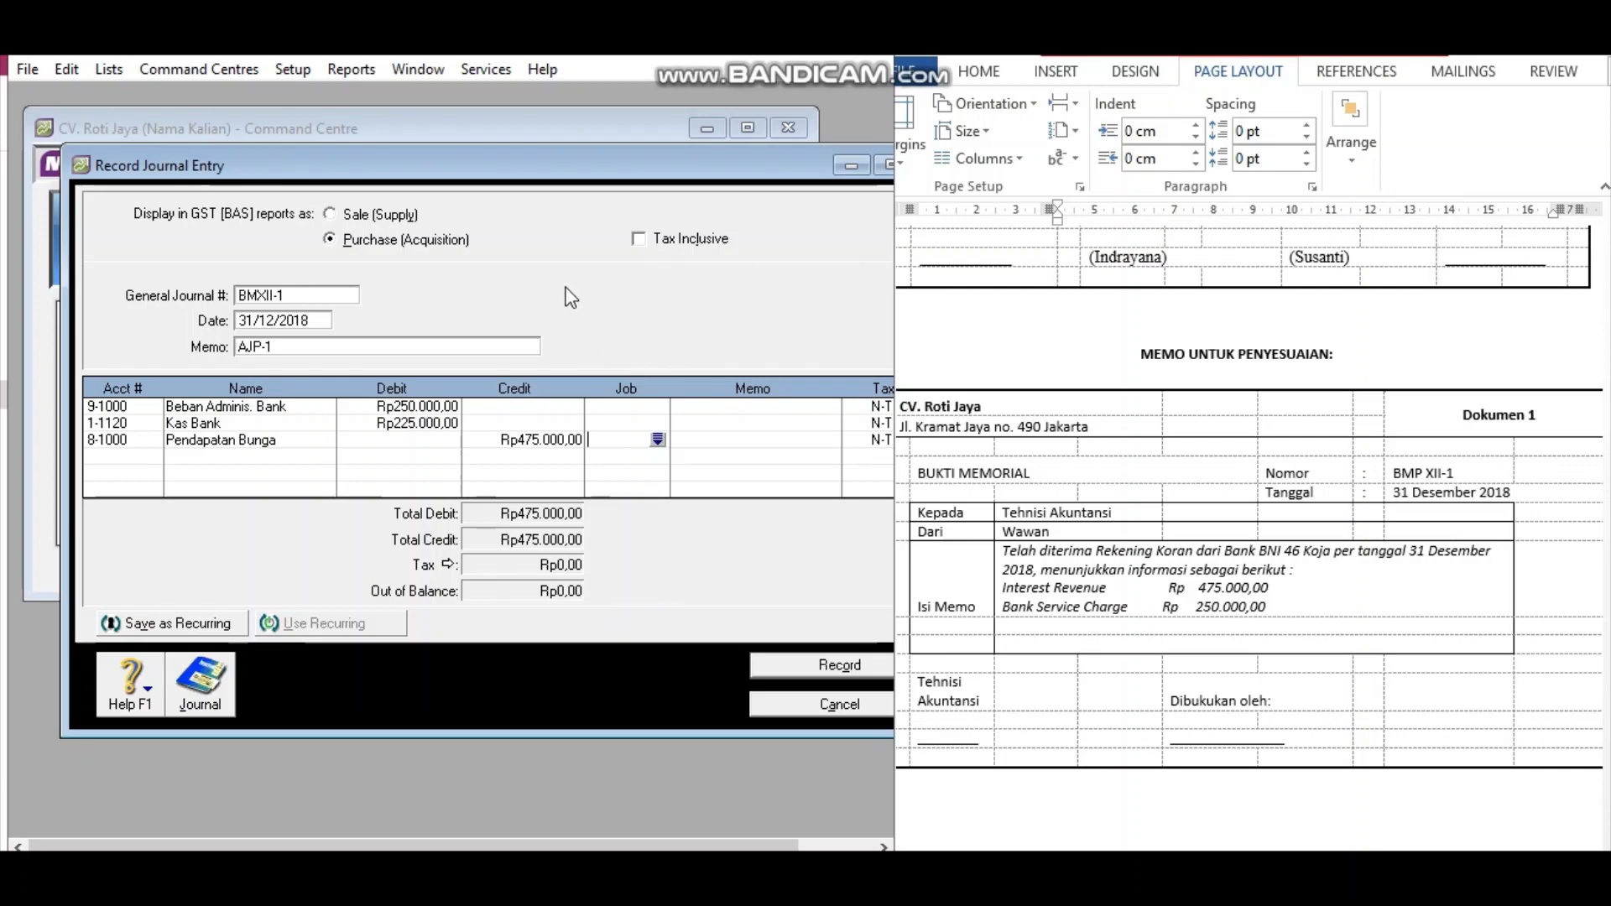
pyautogui.moveTo(655, 166); pyautogui.dragTo(629, 160)
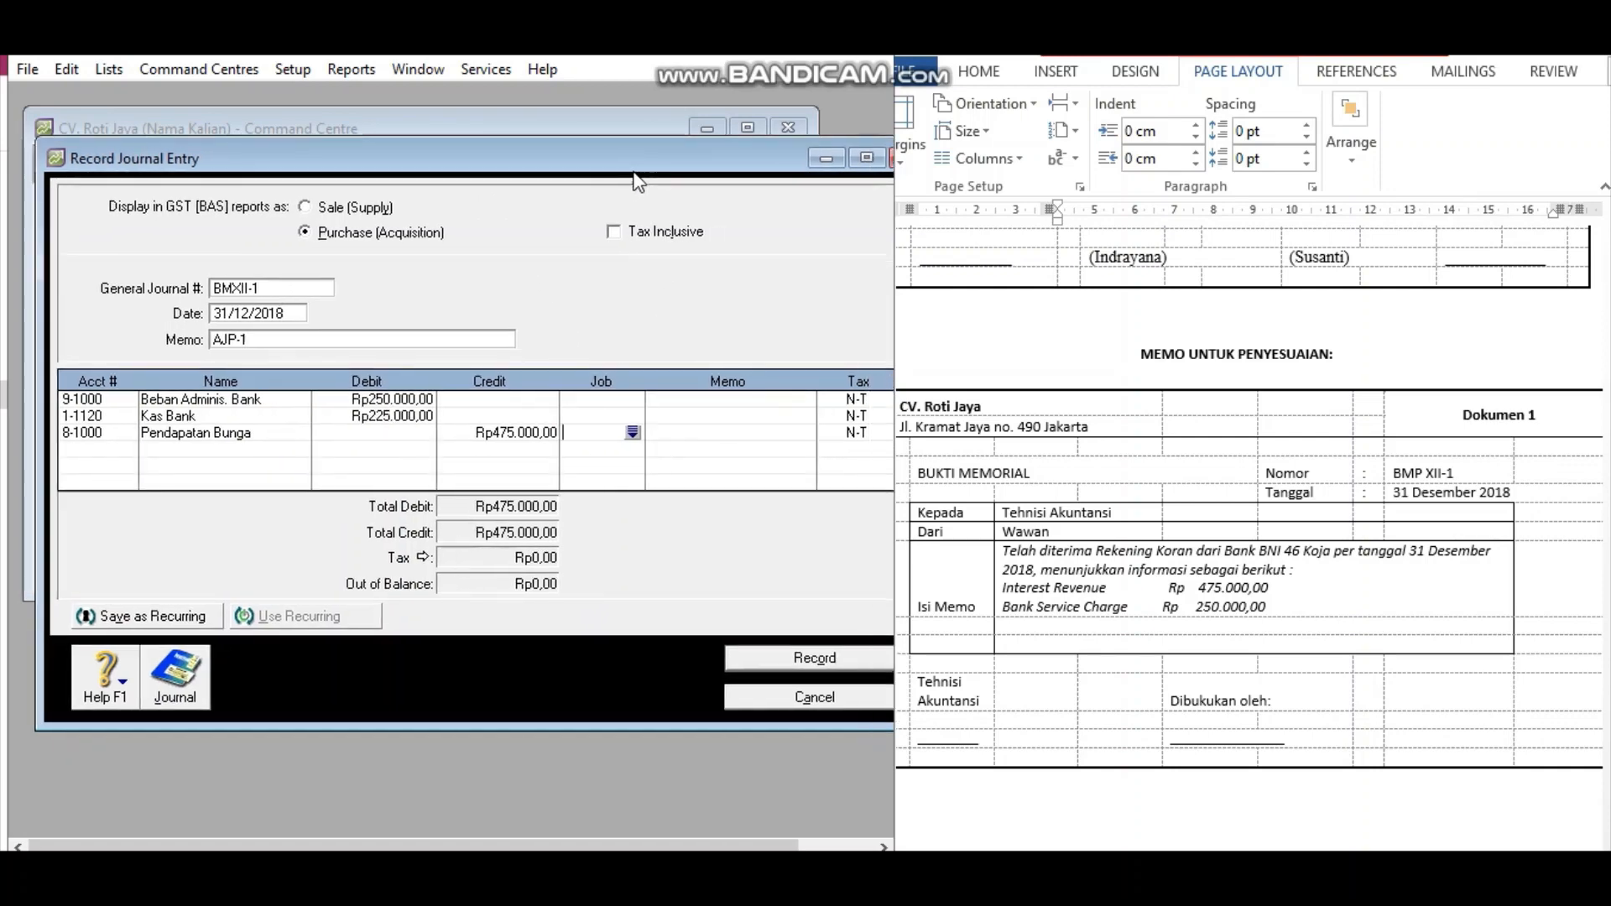
pyautogui.click(813, 659)
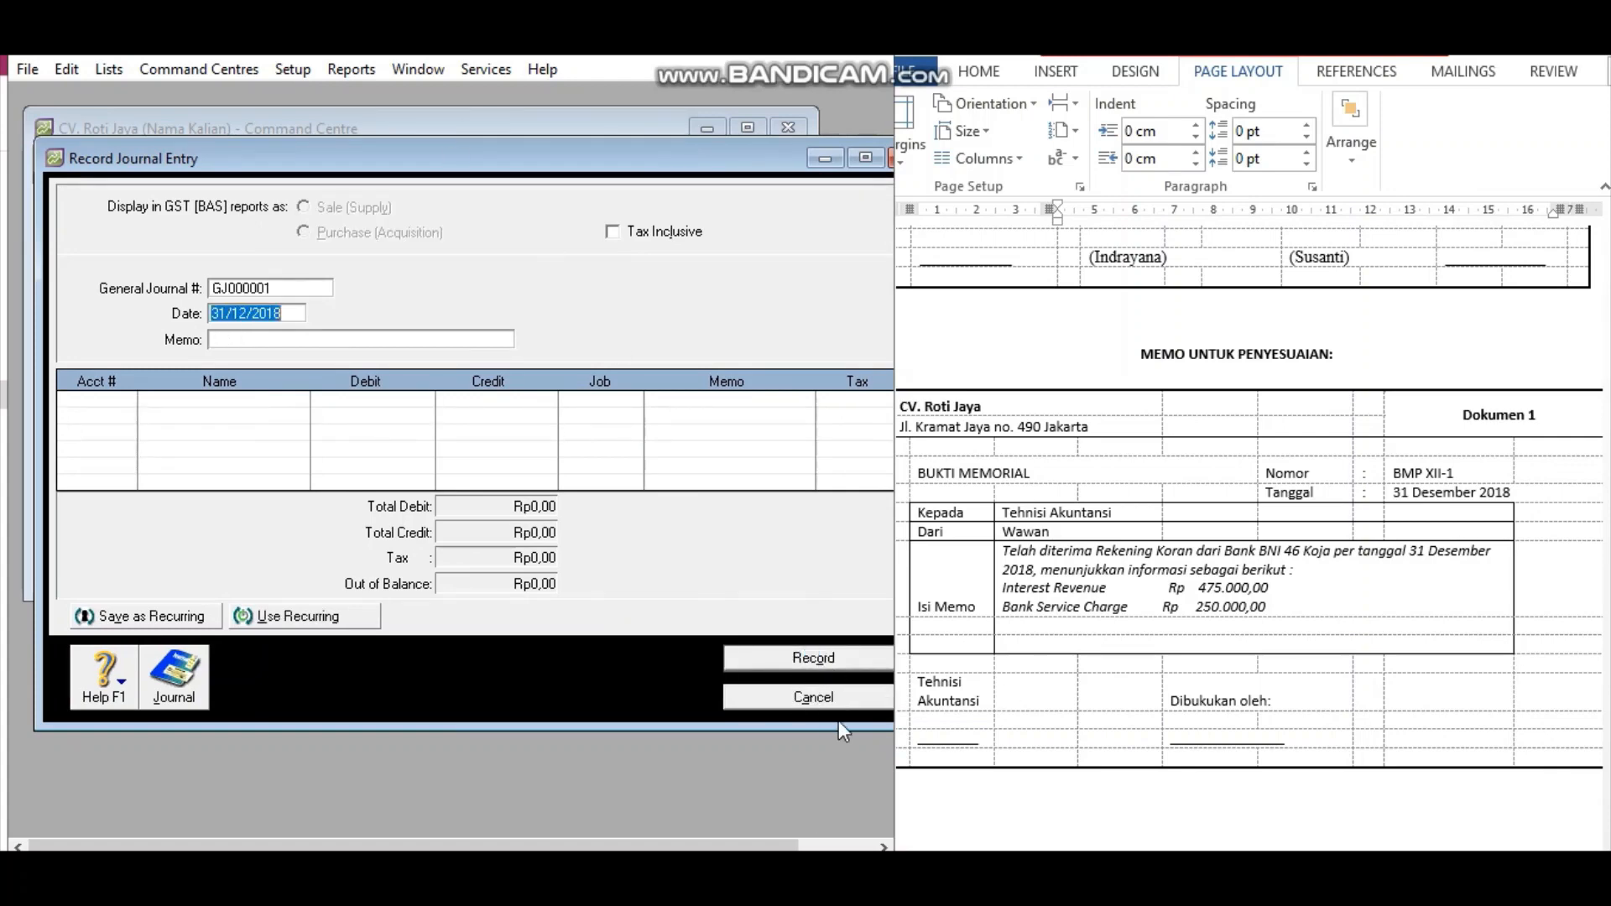
# For the Dokumen 2 memo, set the new journal entry's number to BMPXII-2 and memo to AJP-2, keeping the date 31/12/2018.
pyautogui.click(1418, 597)
pyautogui.scroll(-1, 1417, 597)
pyautogui.scroll(-6, 1417, 597)
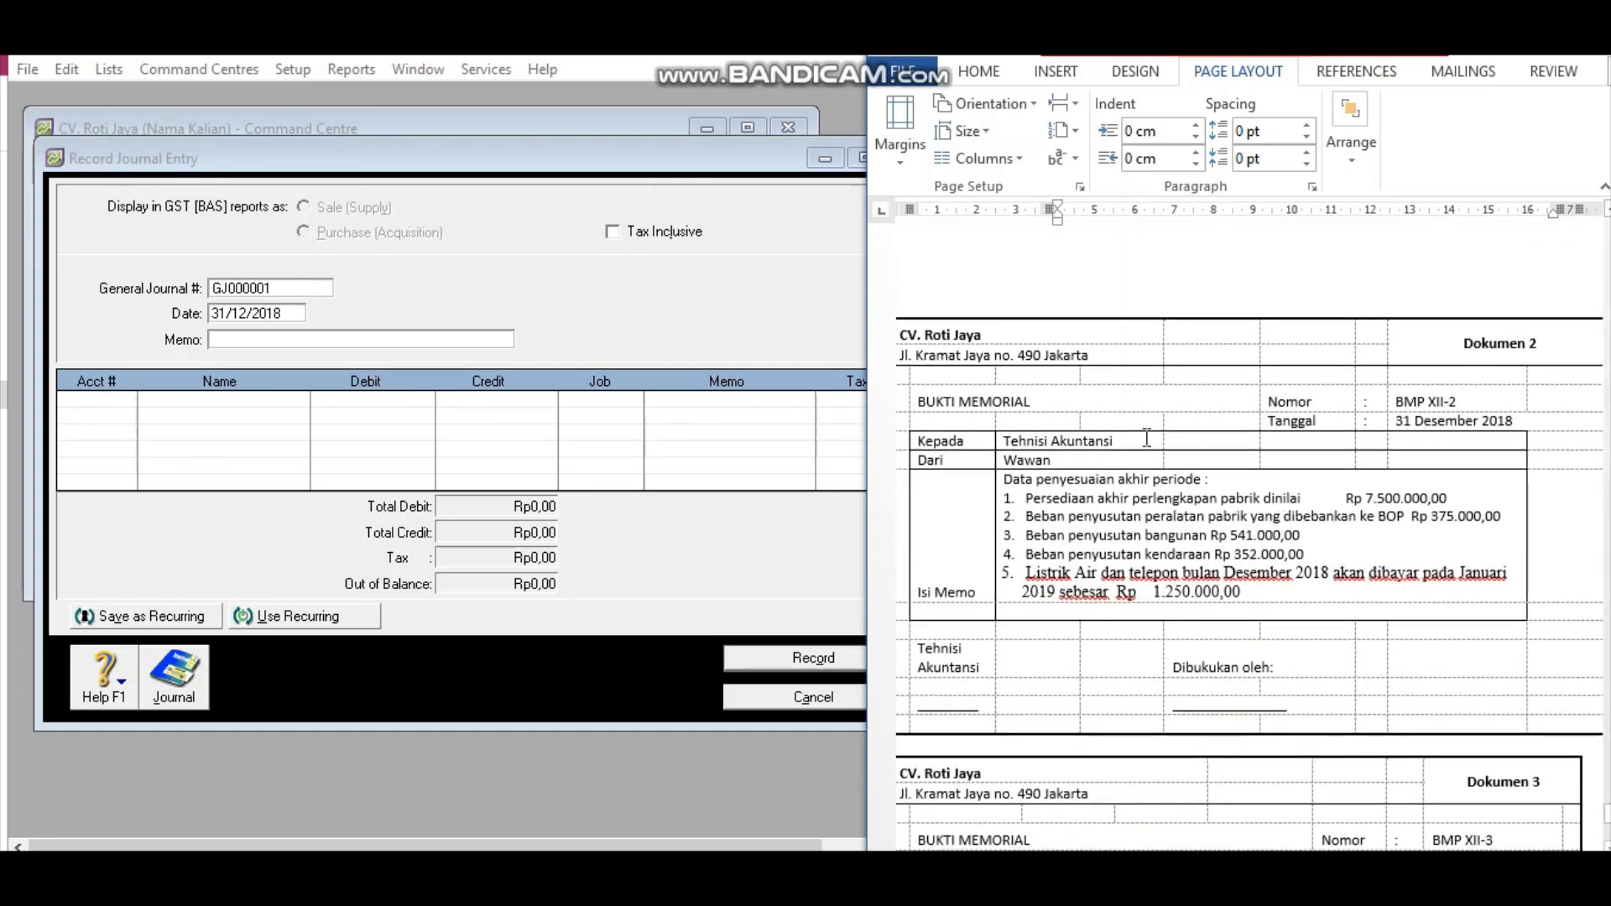
pyautogui.click(249, 311)
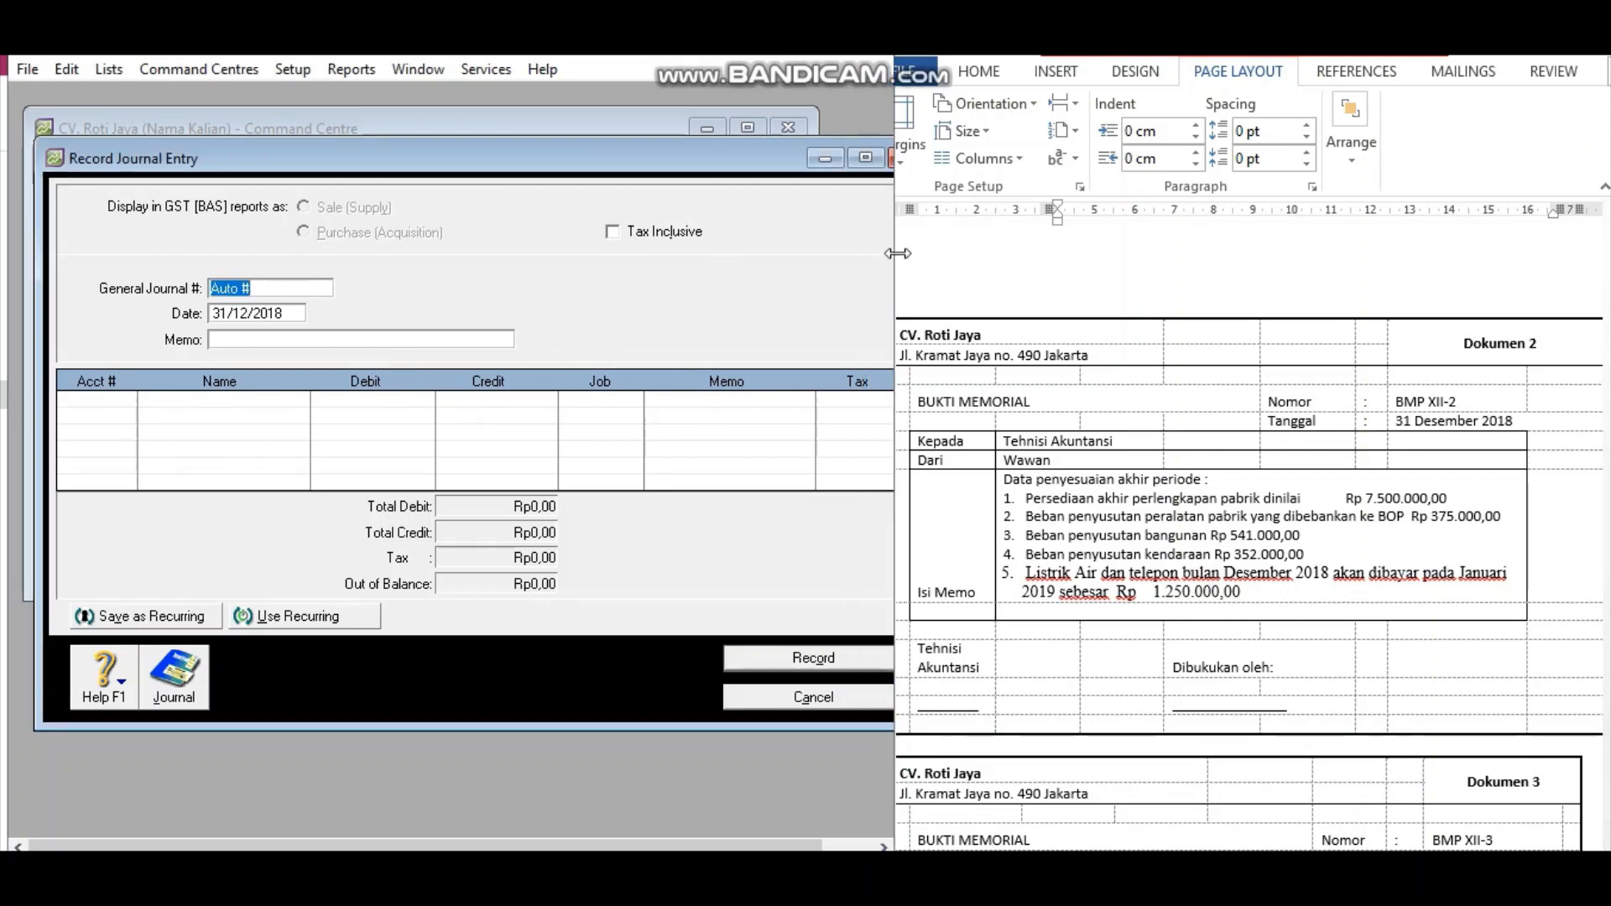
pyautogui.write('BM')
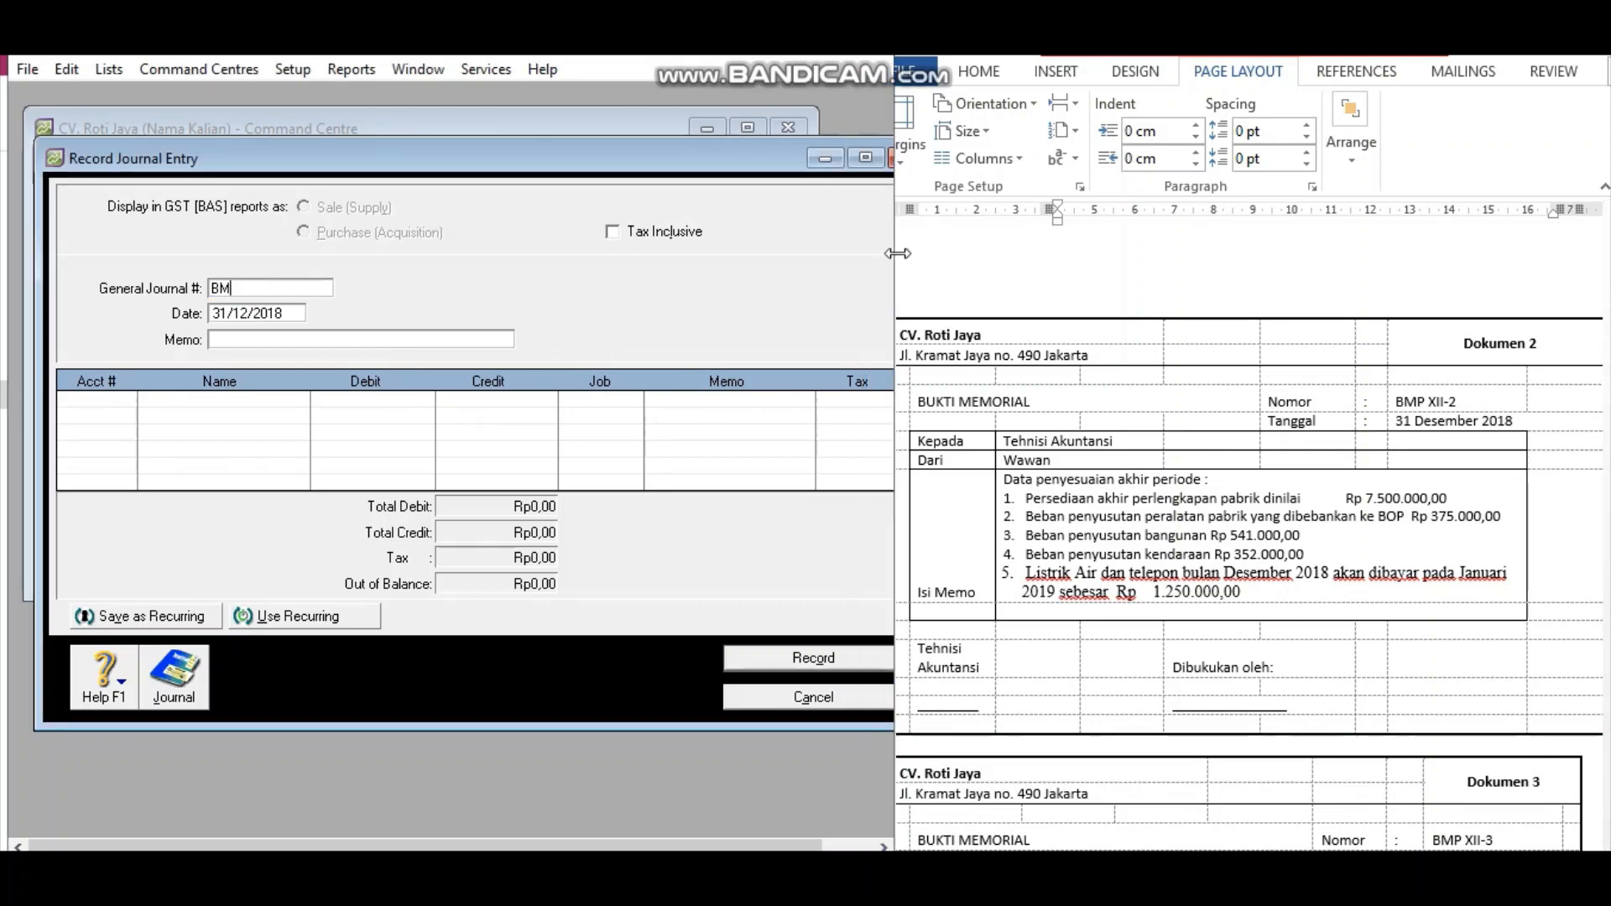
pyautogui.write('PXII-2')
pyautogui.press('Tab')
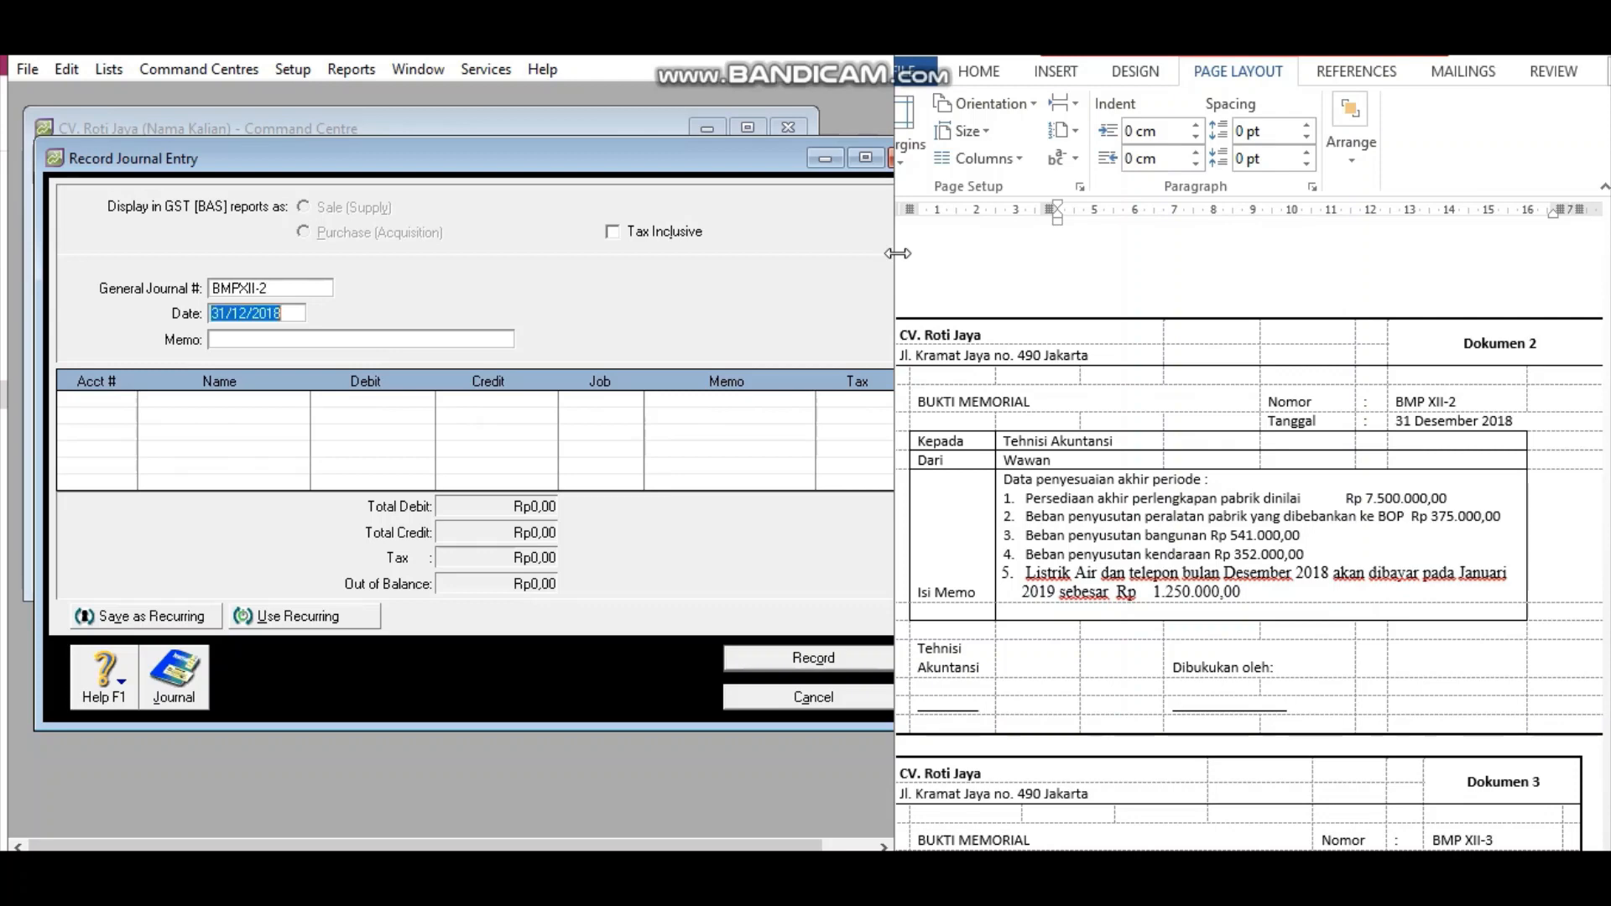
pyautogui.press('Tab')
pyautogui.write('AJP-2')
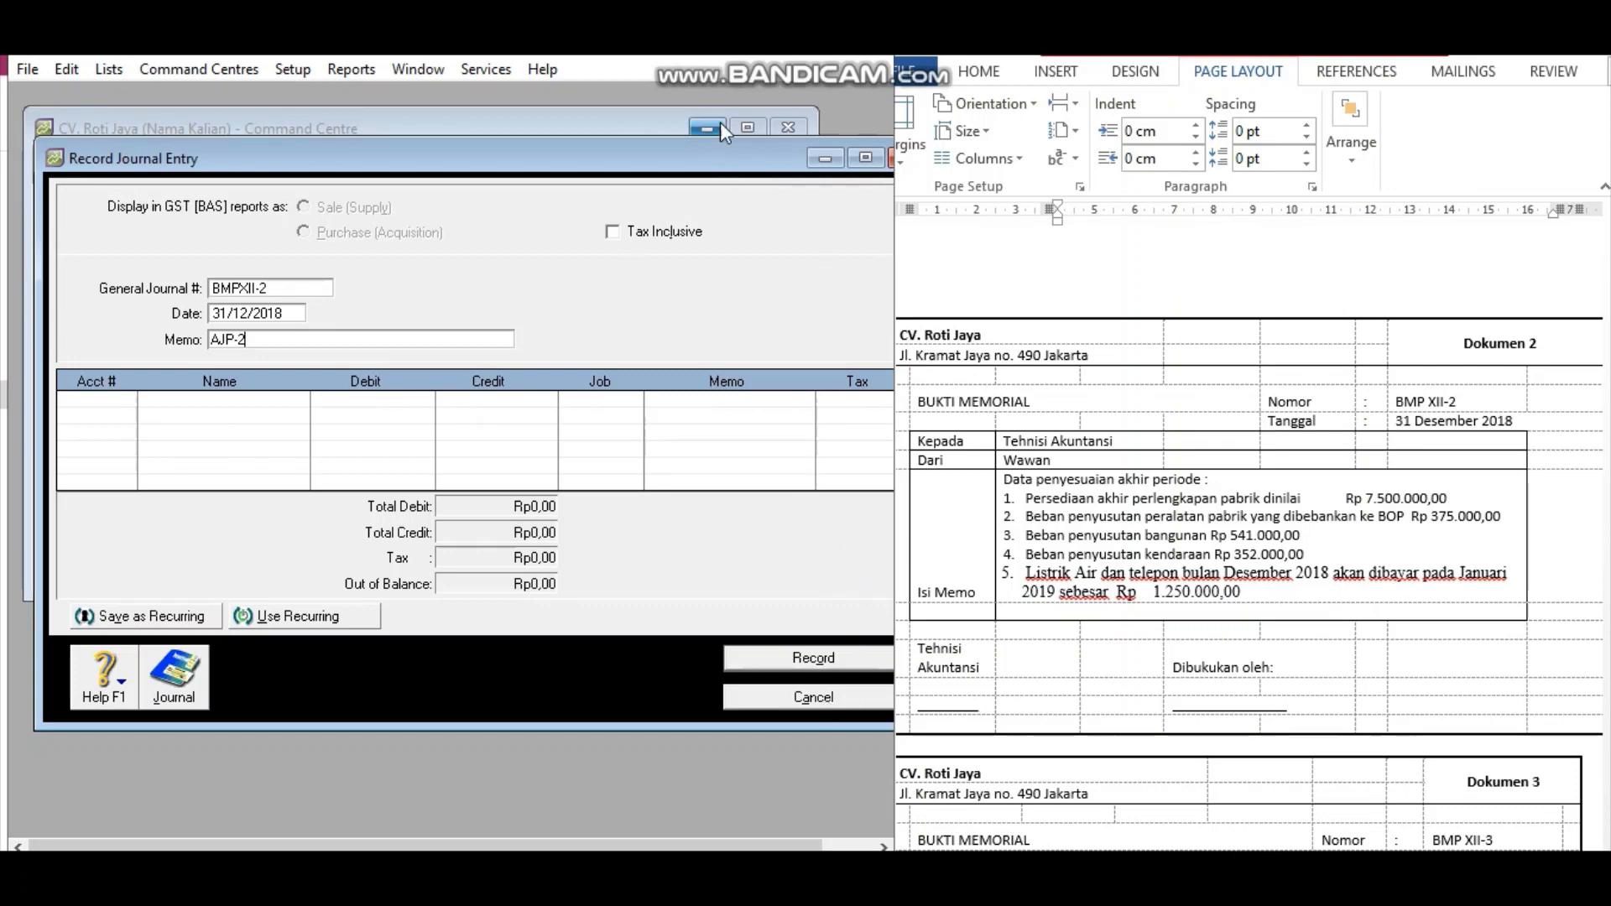
# Set the open journal entry aside and display the December 2018 Trial Balance report to check the account balances.
pyautogui.click(825, 160)
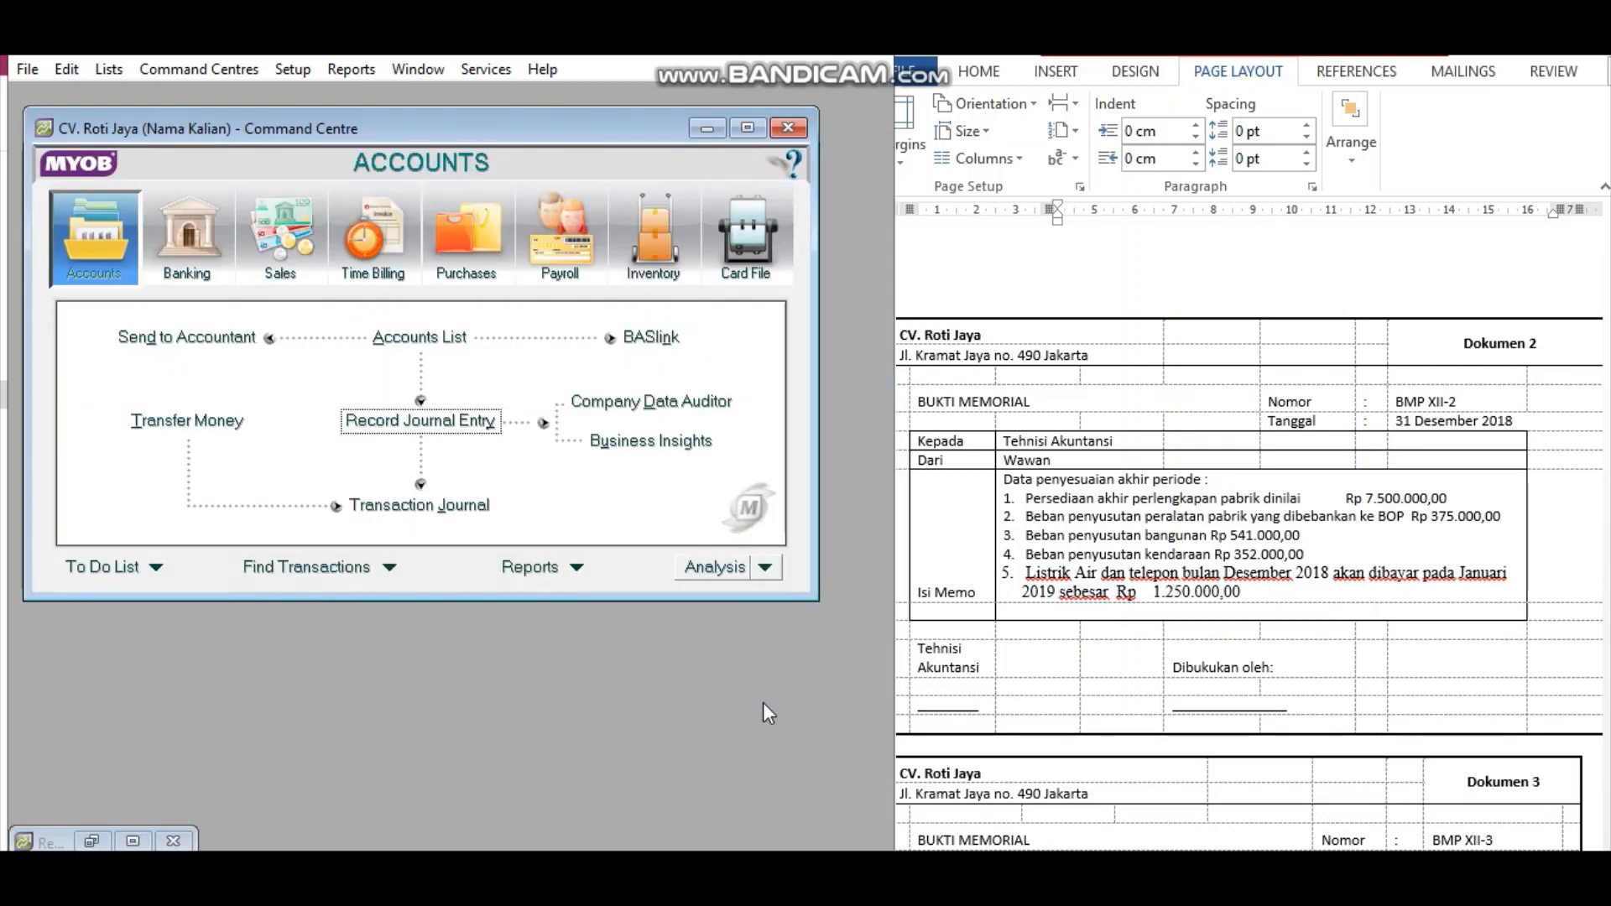
pyautogui.click(528, 570)
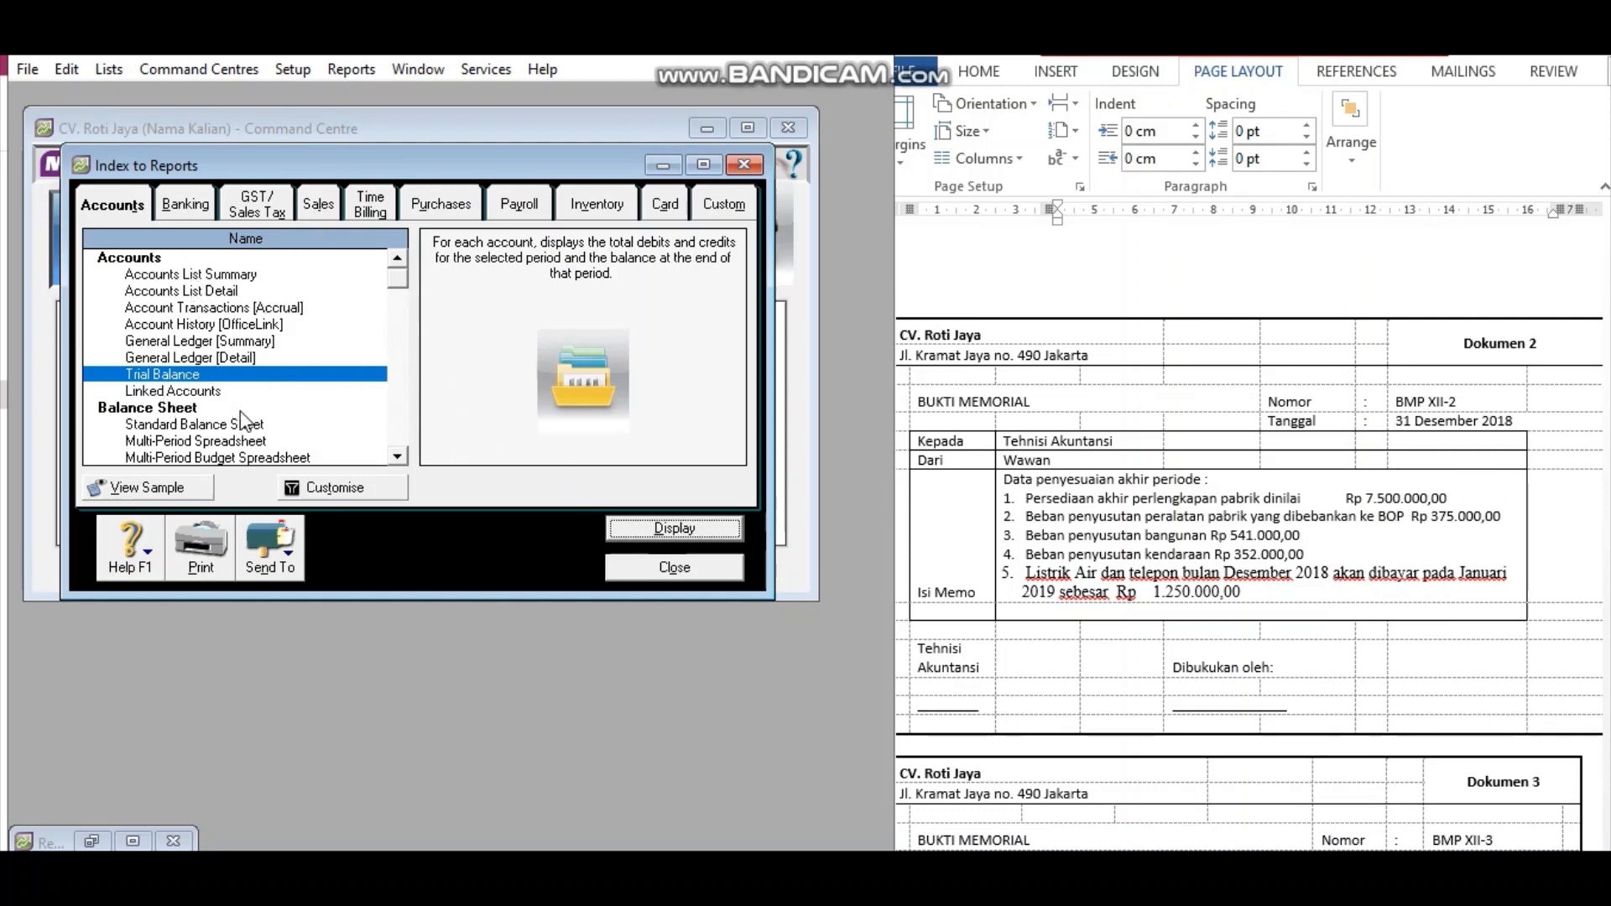
pyautogui.click(200, 377)
pyautogui.click(348, 490)
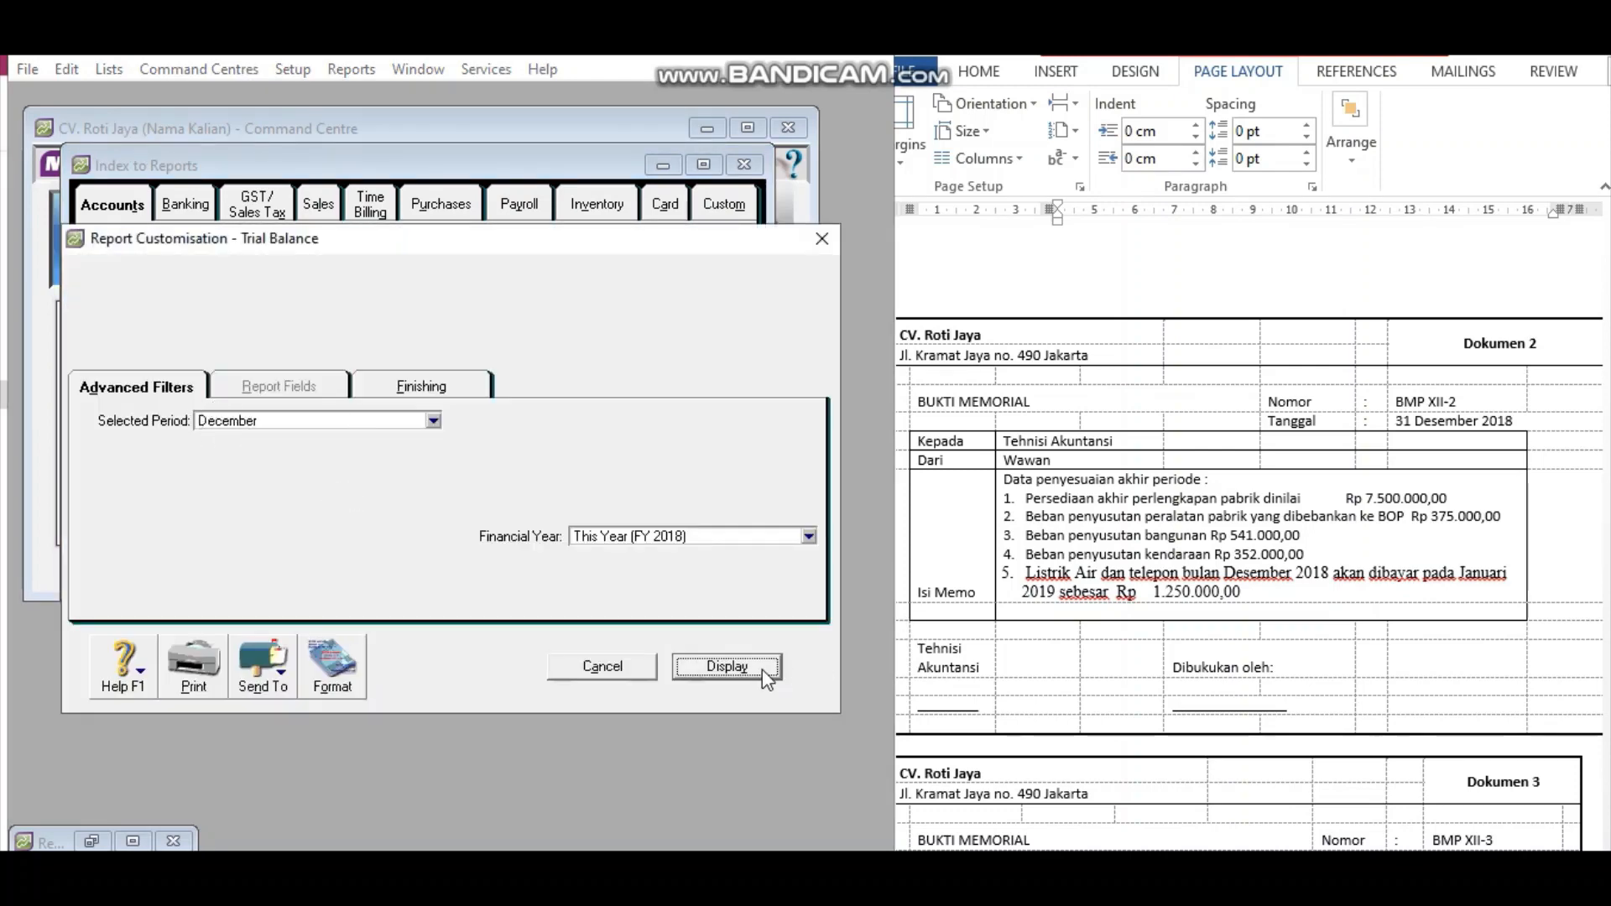
pyautogui.click(726, 667)
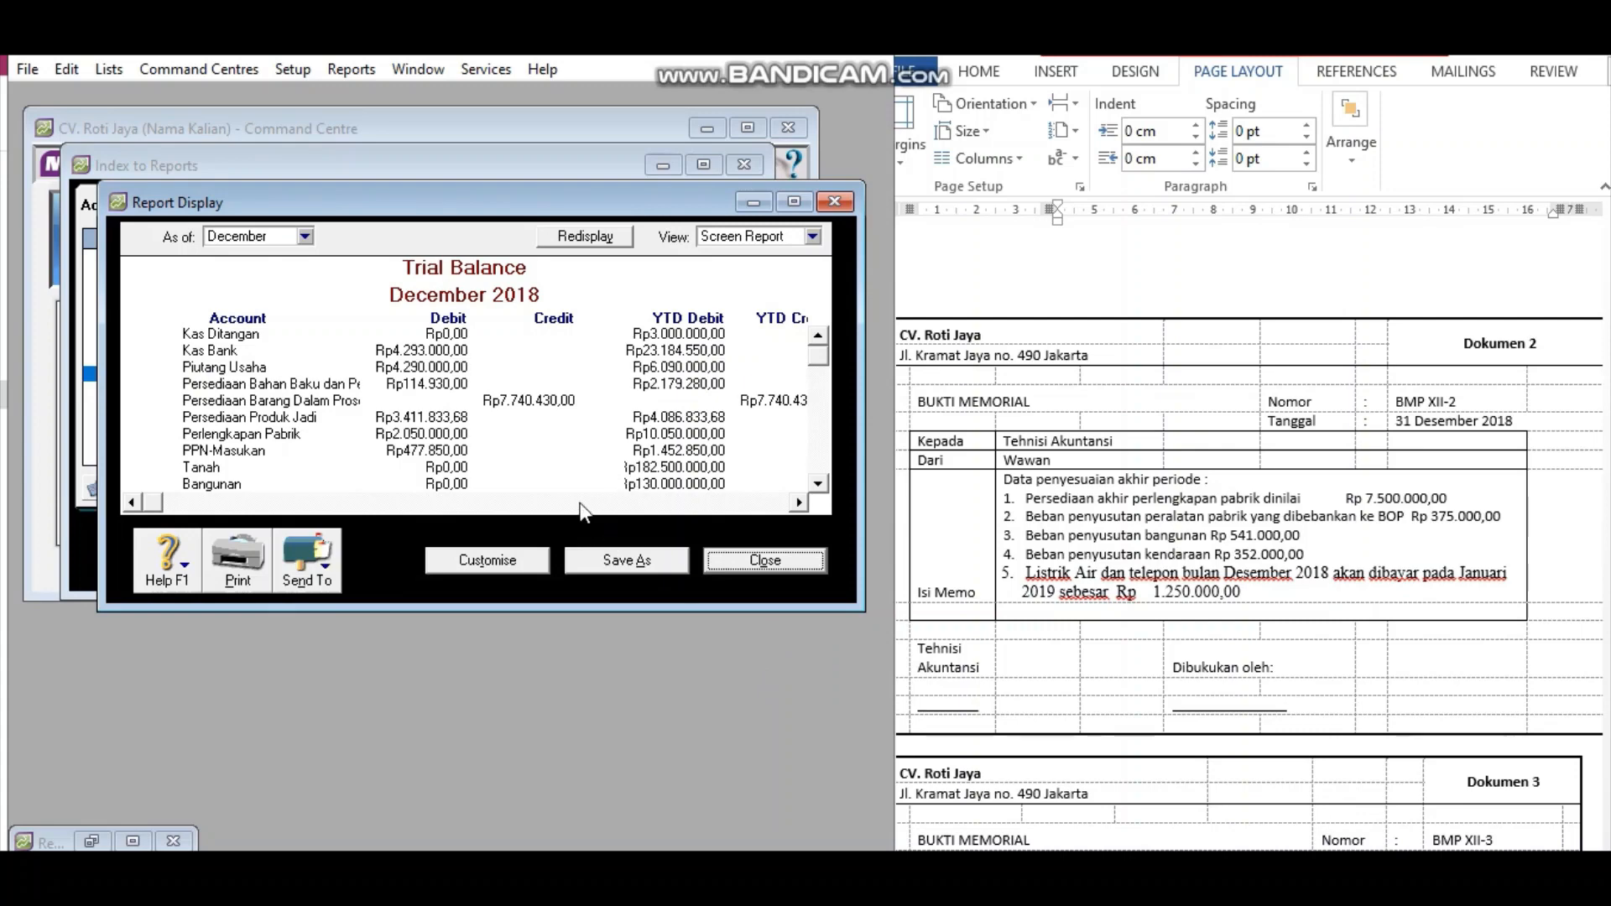
pyautogui.click(798, 502)
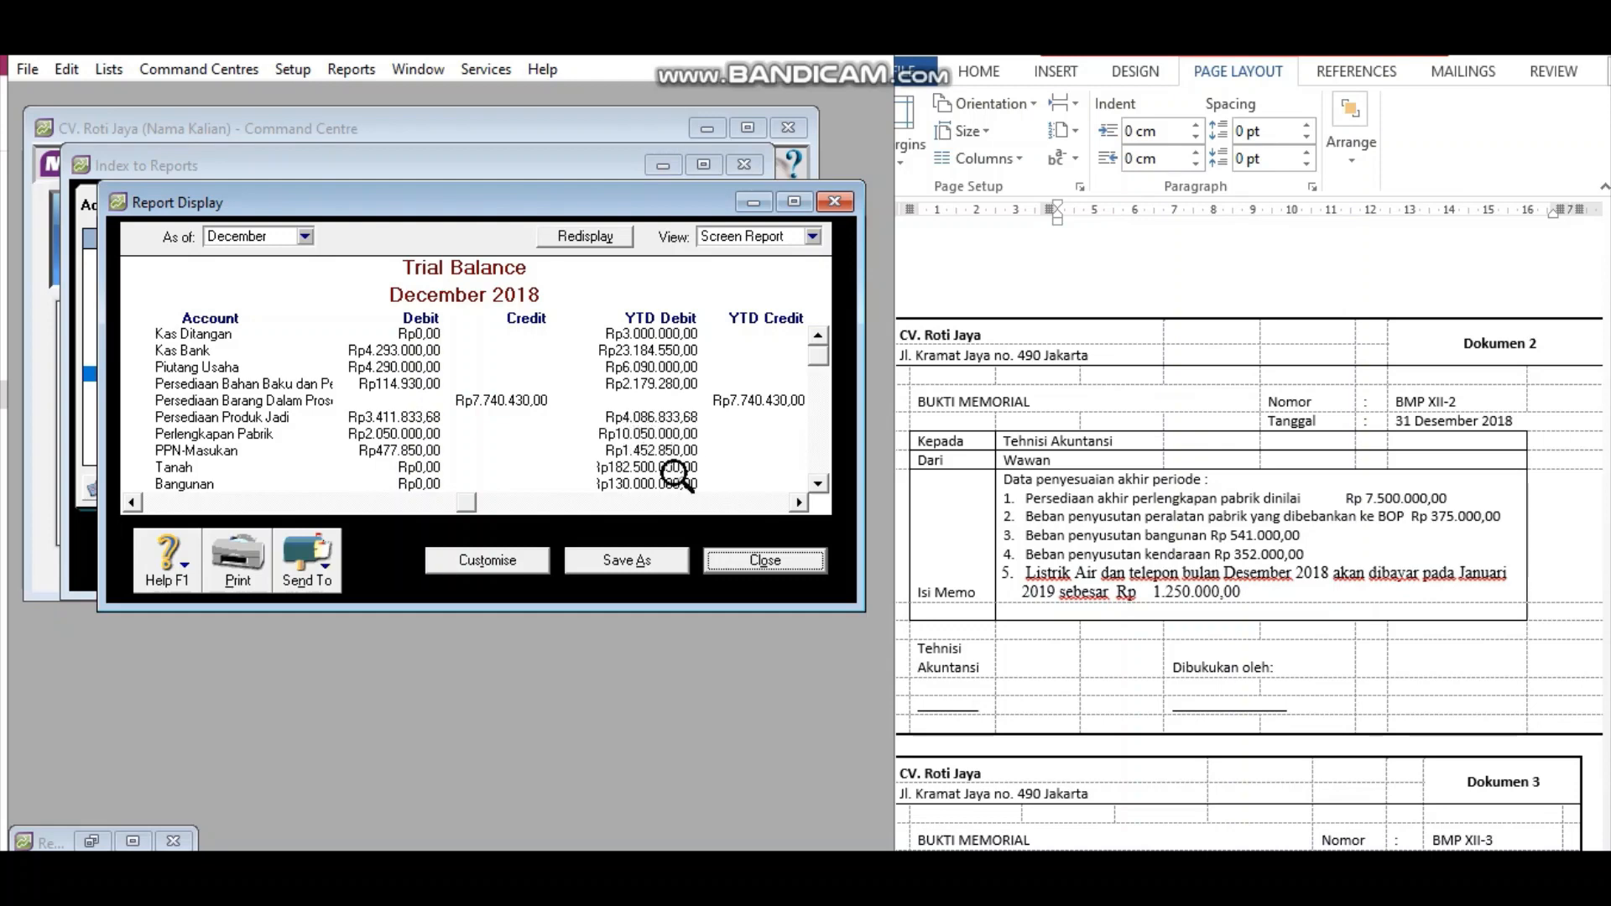
pyautogui.click(761, 562)
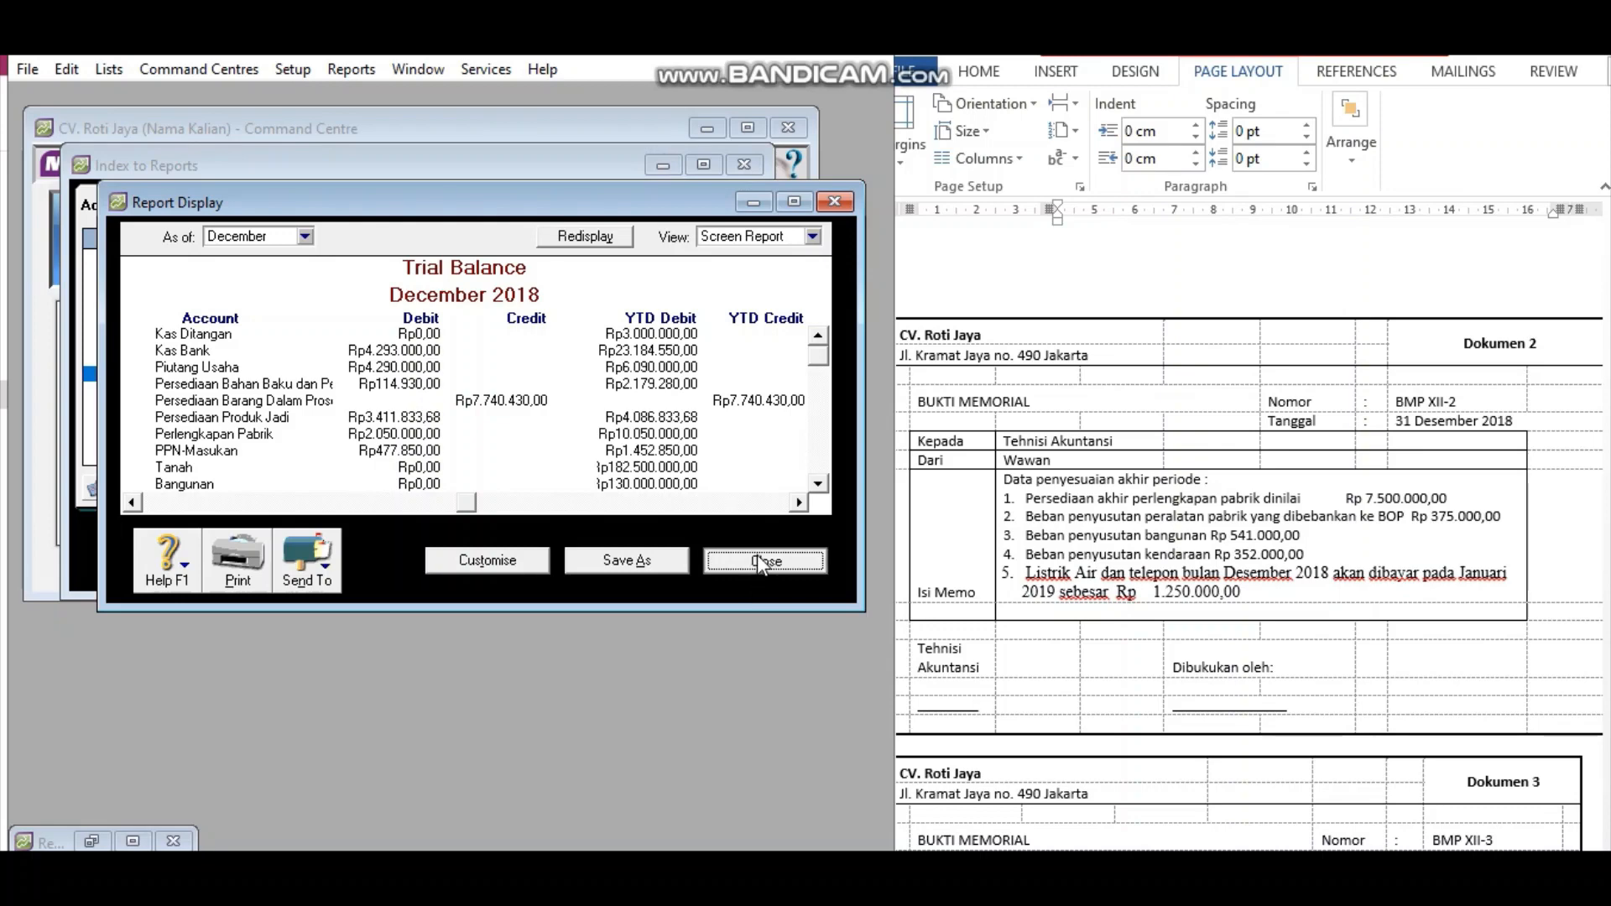
# Return to the BMPXII-2 journal entry and add account 6-3000 Beban Perlengkapan with a debit of 2550000.
pyautogui.click(130, 841)
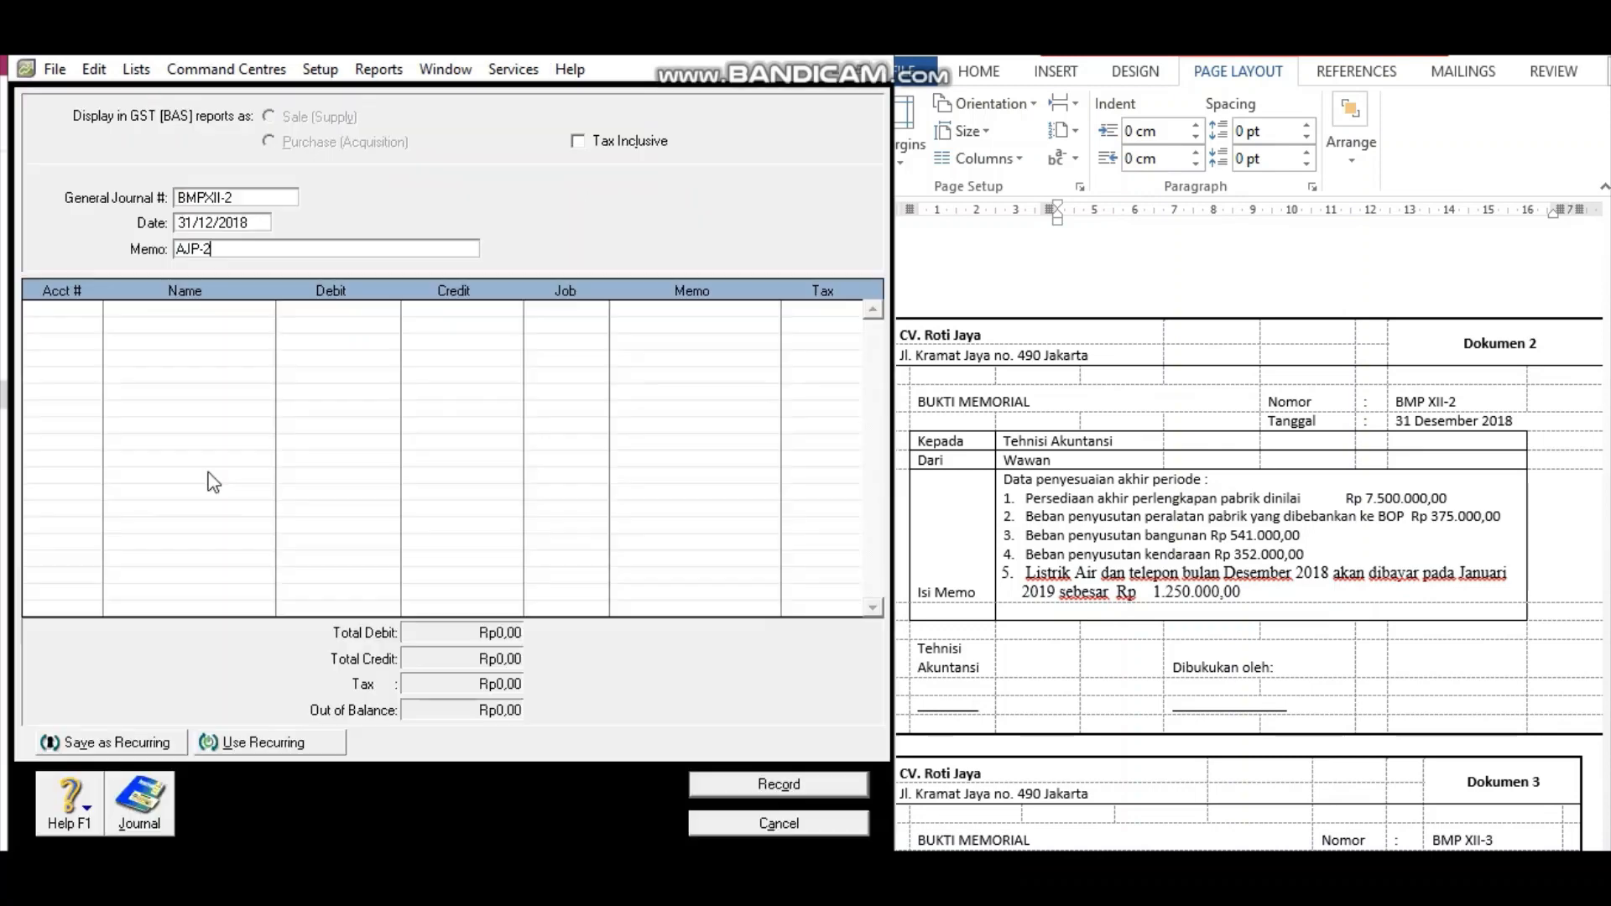
pyautogui.press('Tab')
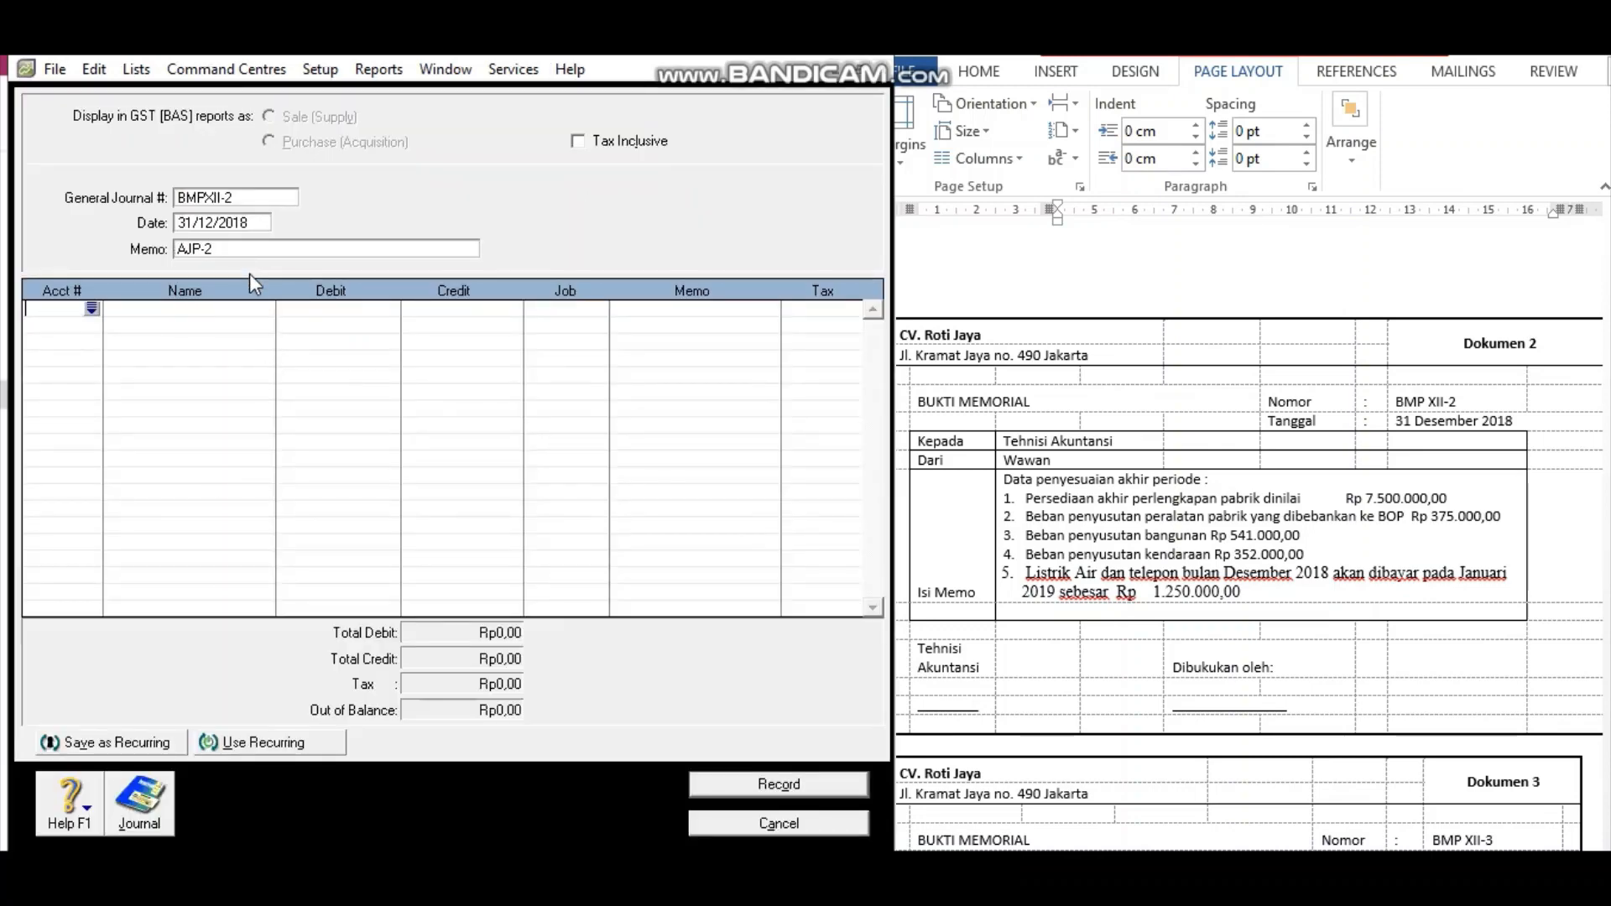
pyautogui.press('Tab')
pyautogui.write('6')
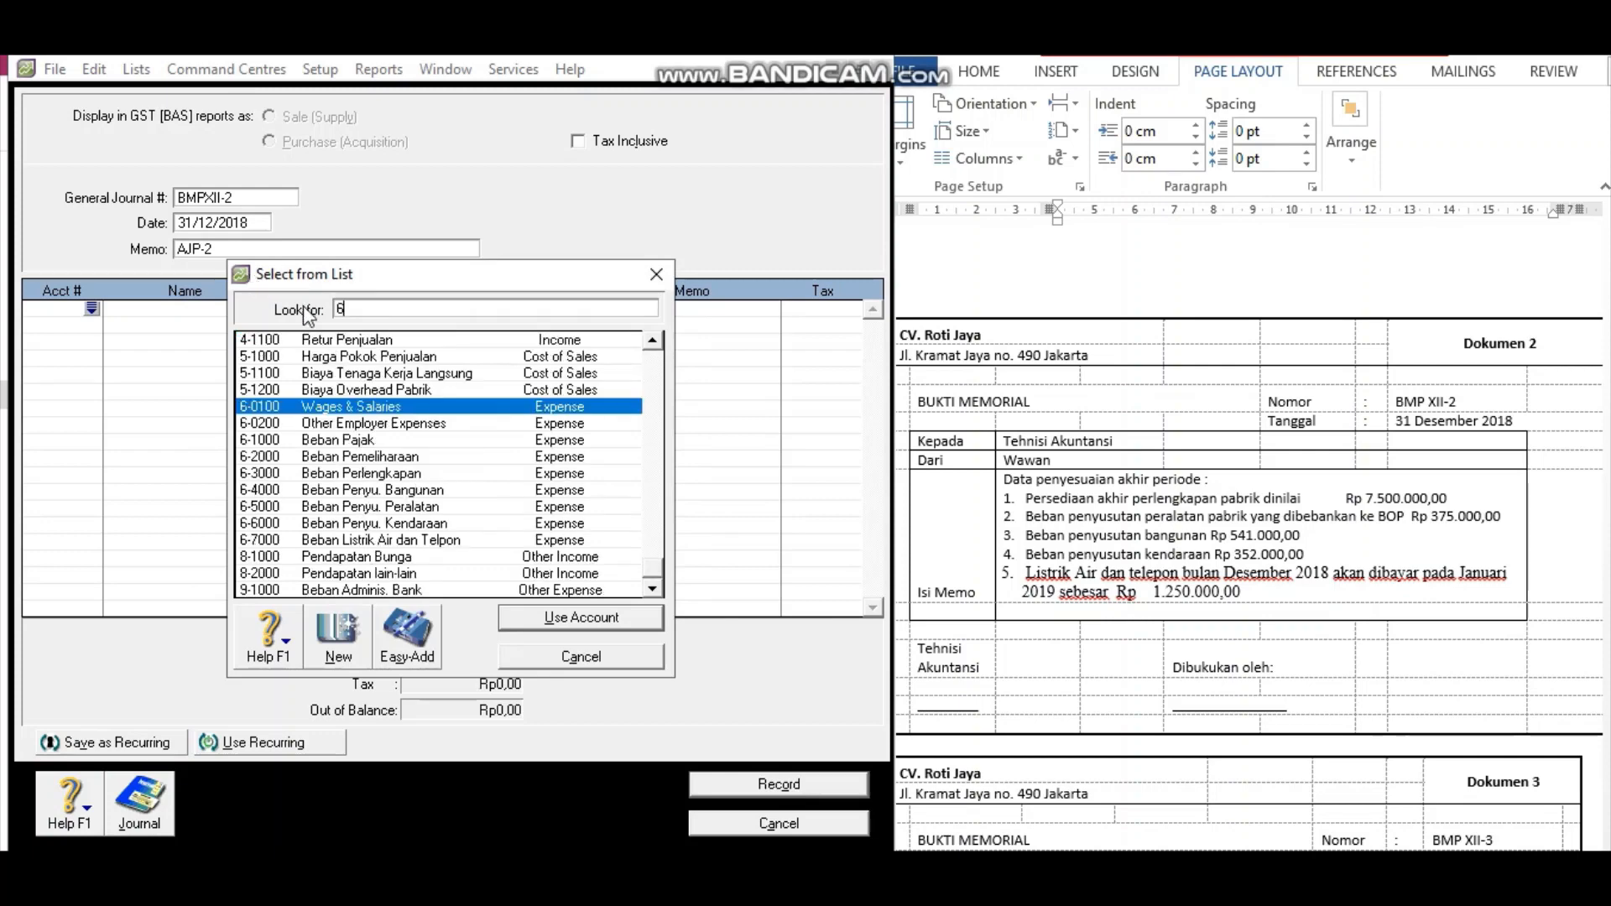
pyautogui.click(409, 474)
pyautogui.click(583, 619)
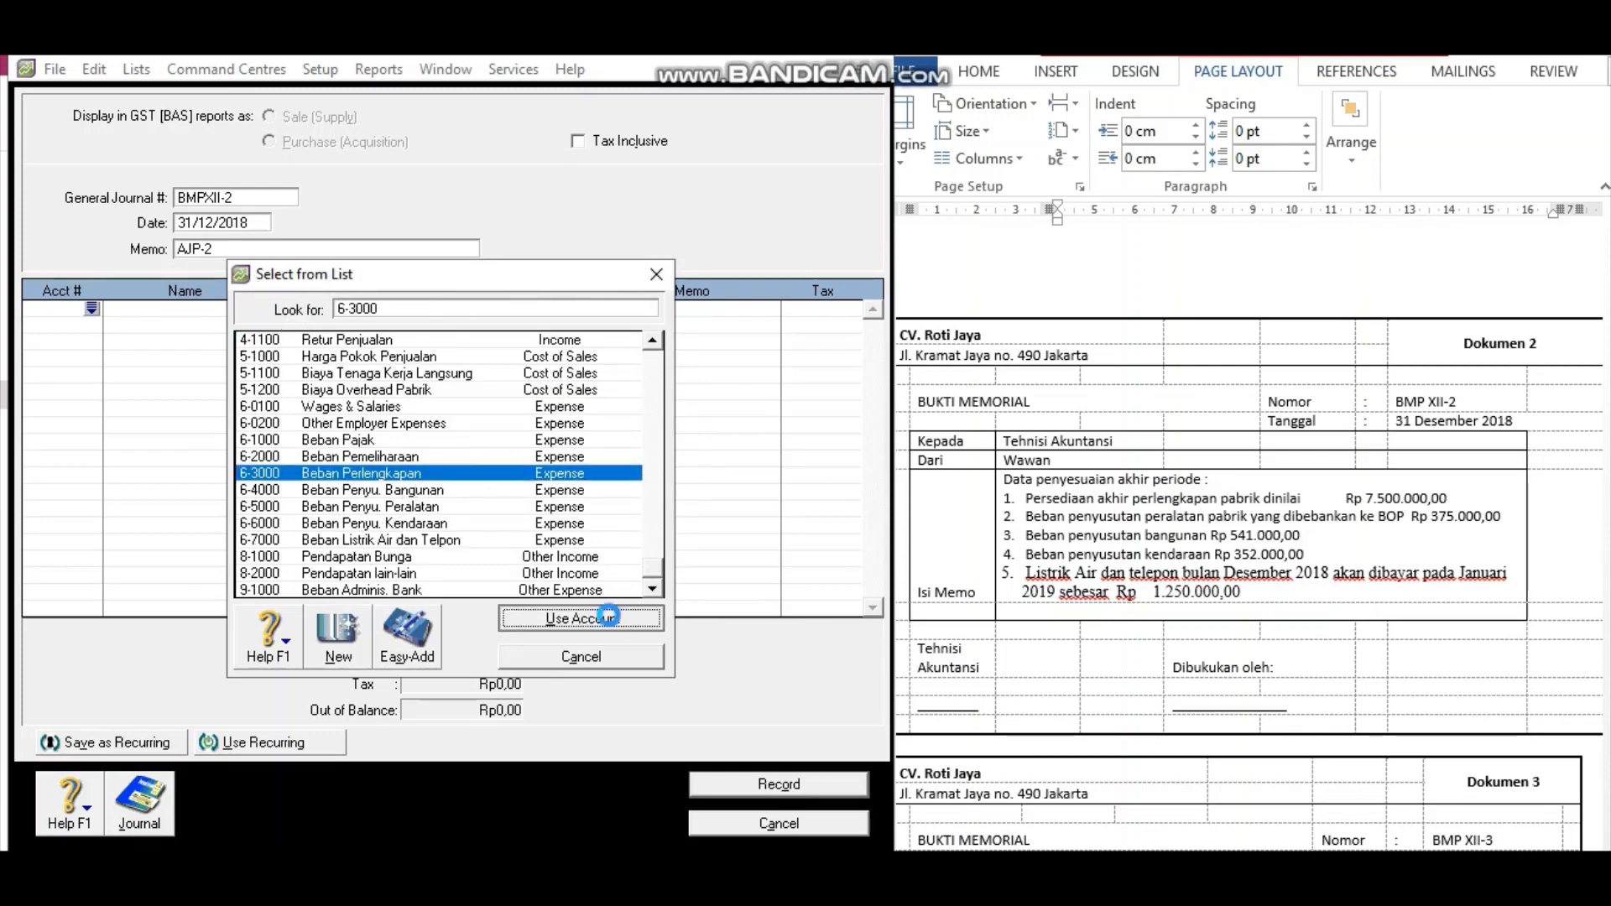
pyautogui.write('2550000')
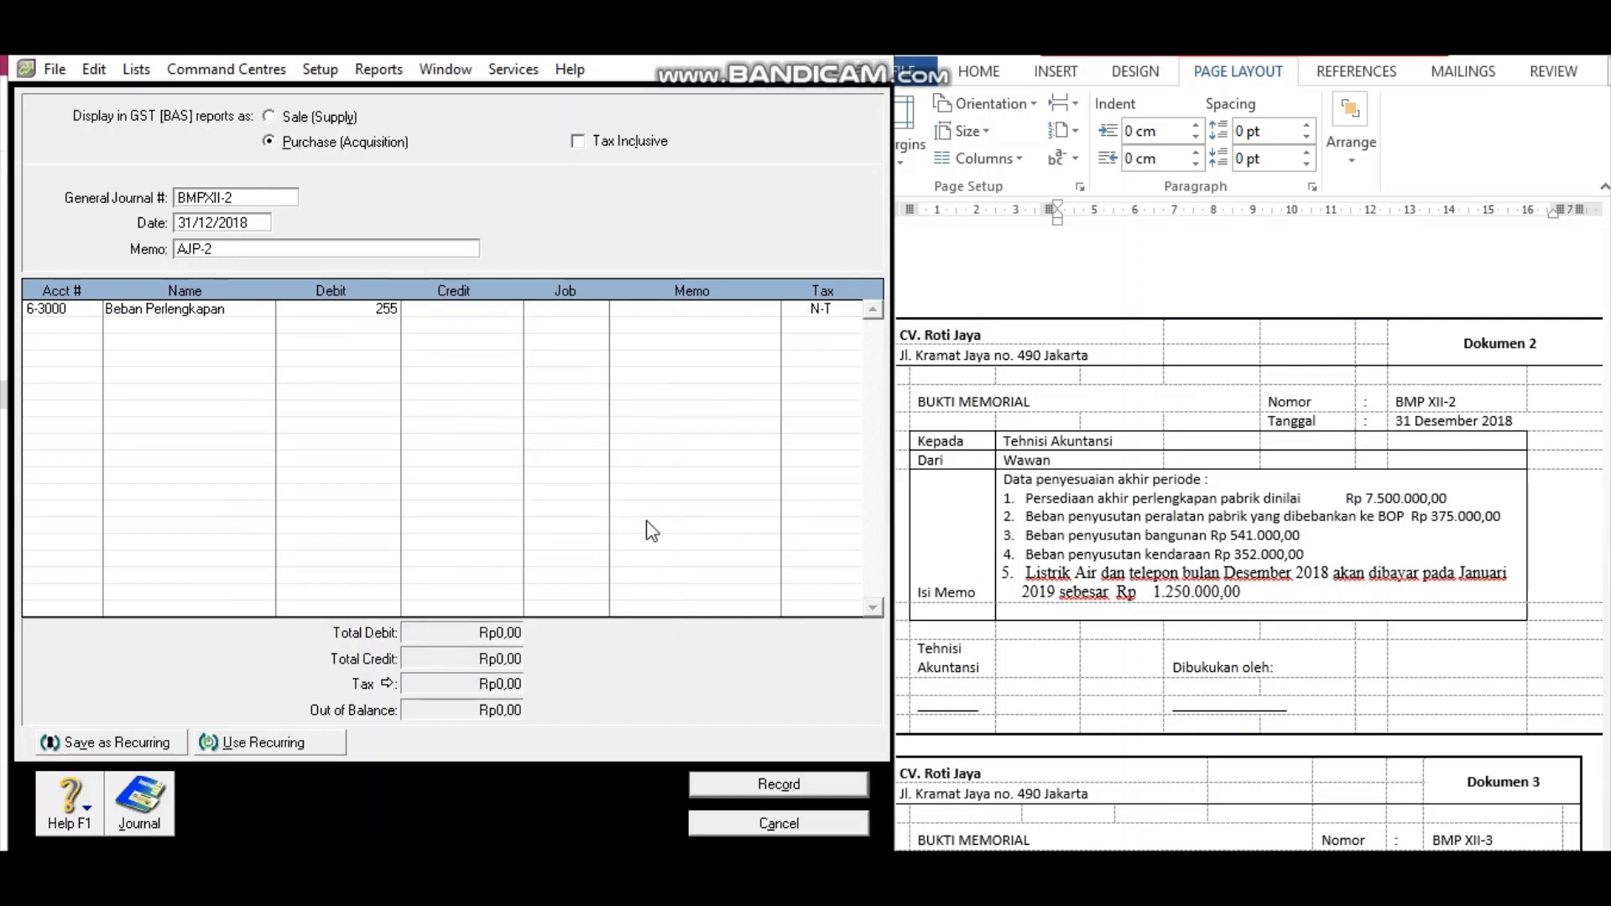
# Add account 1-1310 Perlengkapan Pabrik on the second line with a credit of Rp2.550.000,00.
pyautogui.press('Tab')
pyautogui.press('Tab')
pyautogui.press('Tab')
pyautogui.press('Tab')
pyautogui.press('Tab')
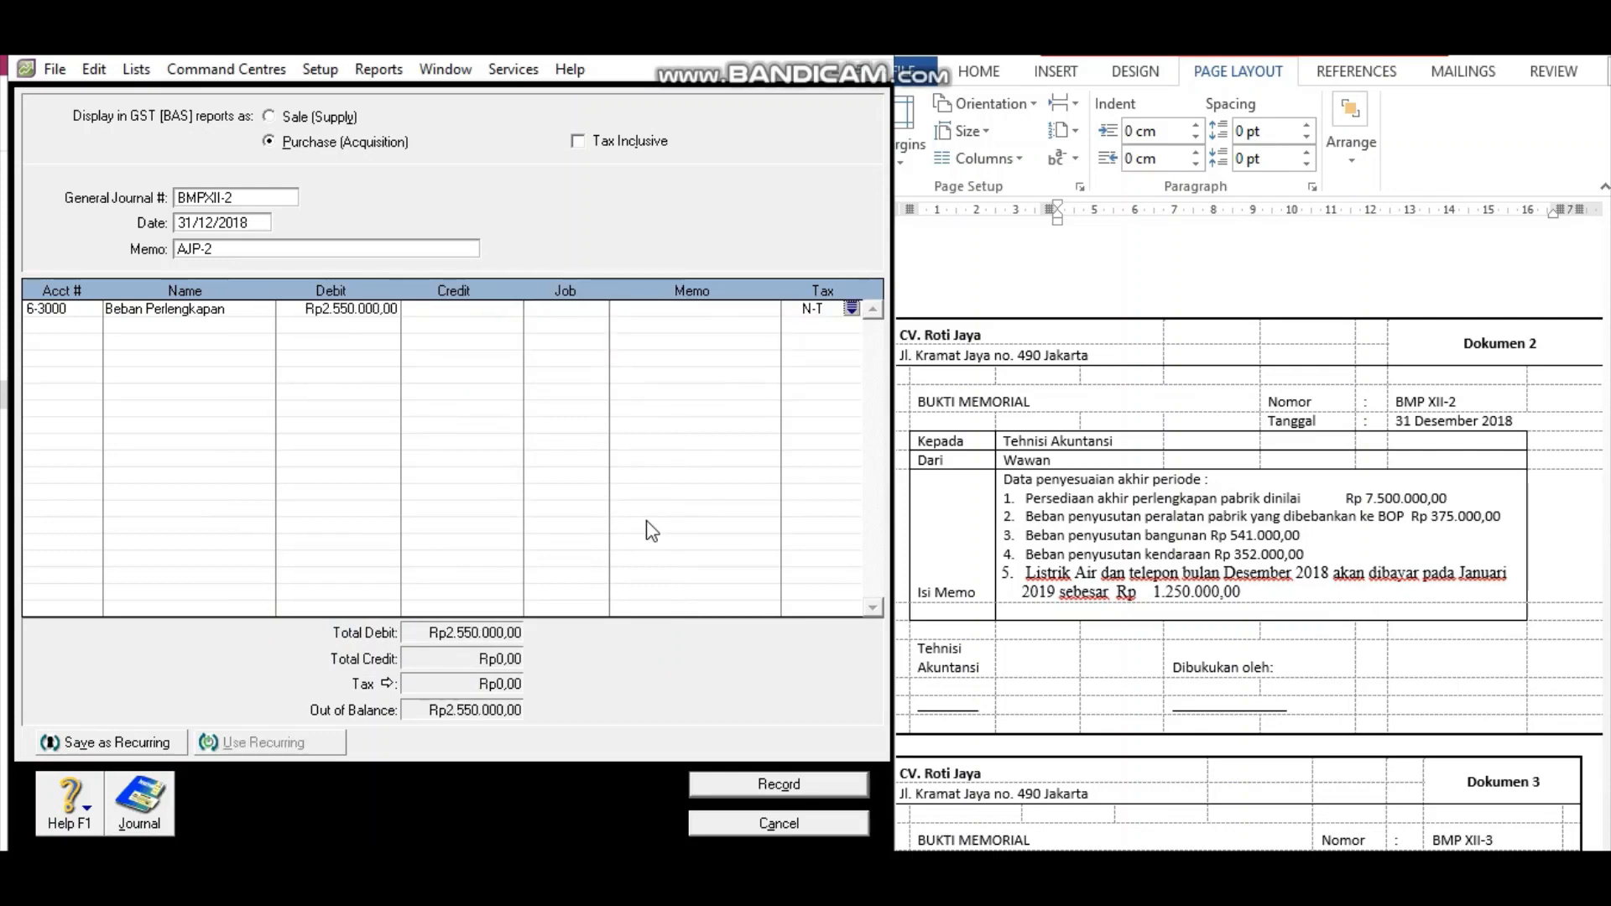
pyautogui.write('1')
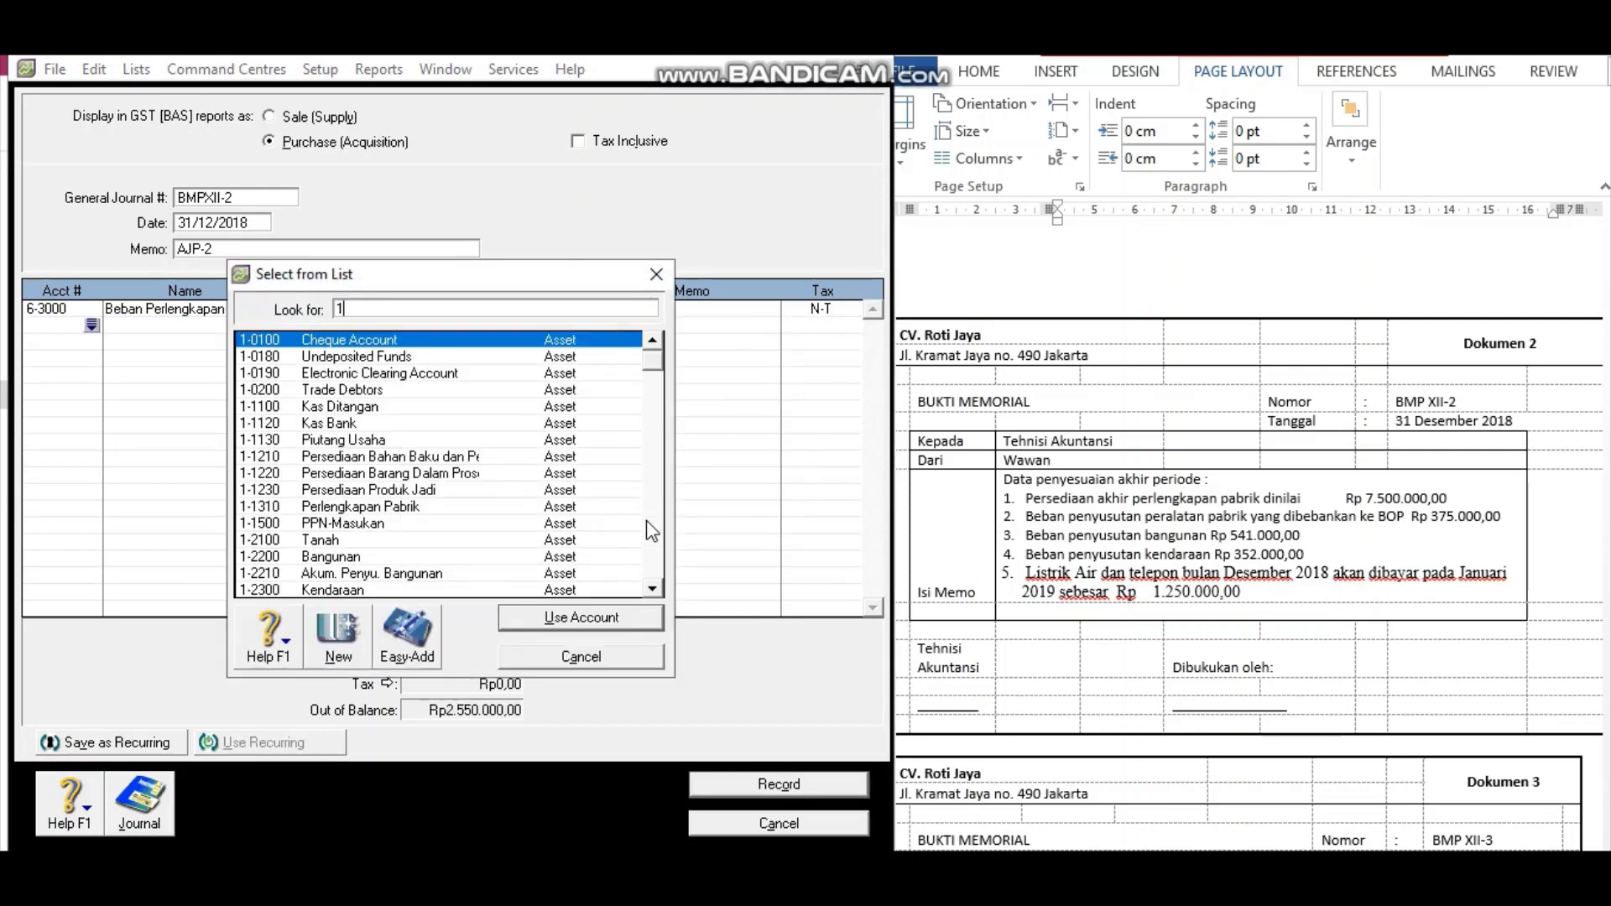
pyautogui.click(406, 516)
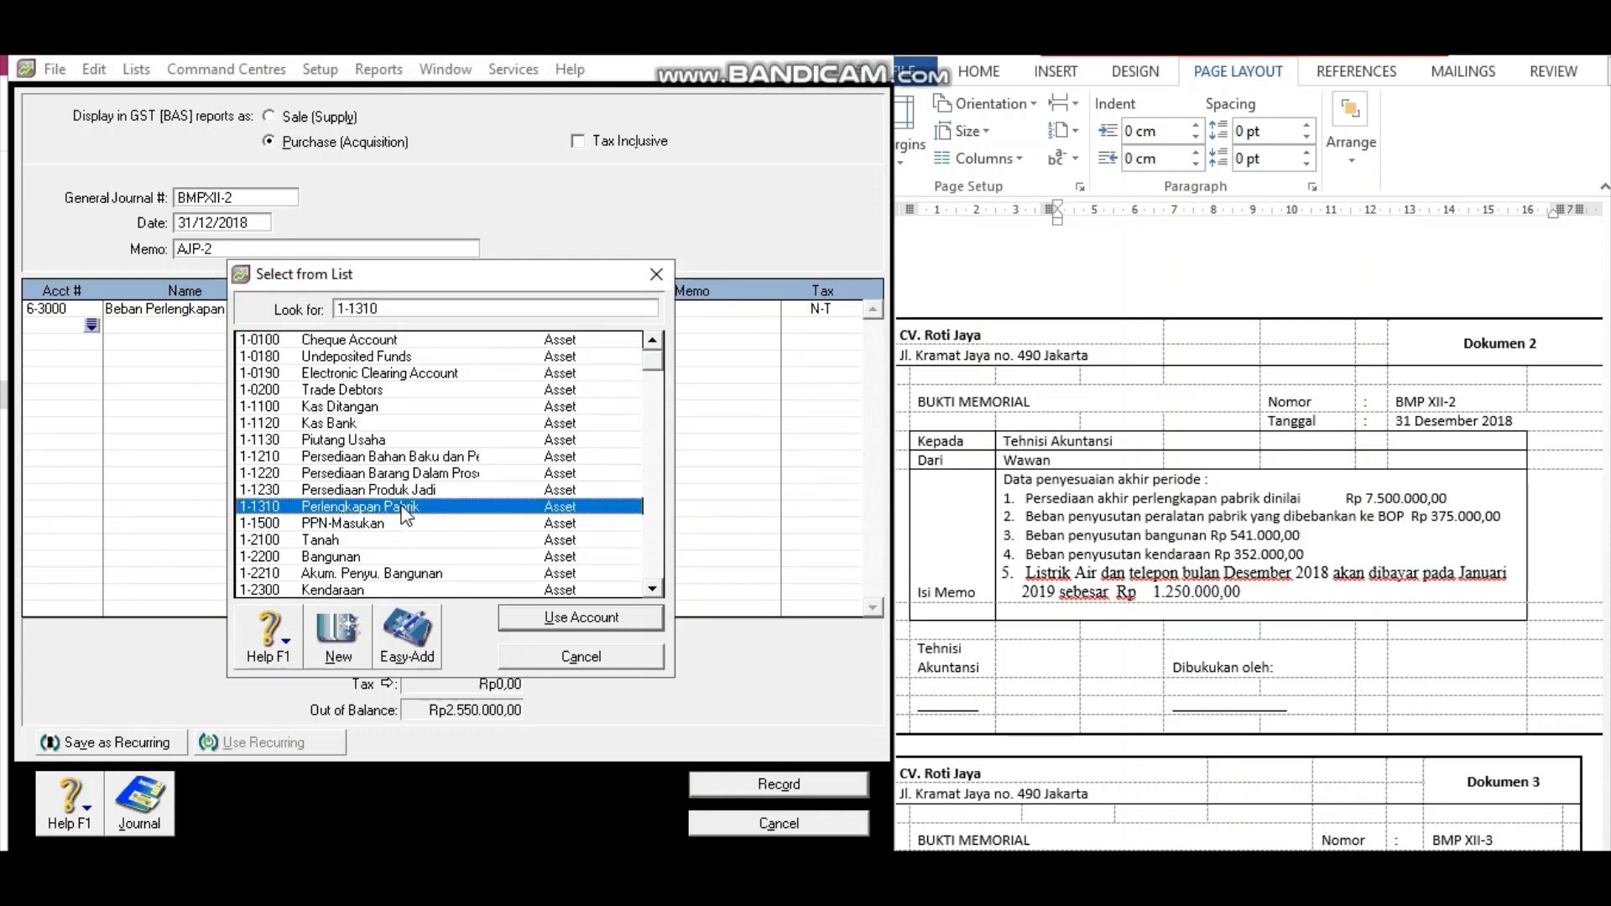
pyautogui.click(576, 617)
pyautogui.press('Tab')
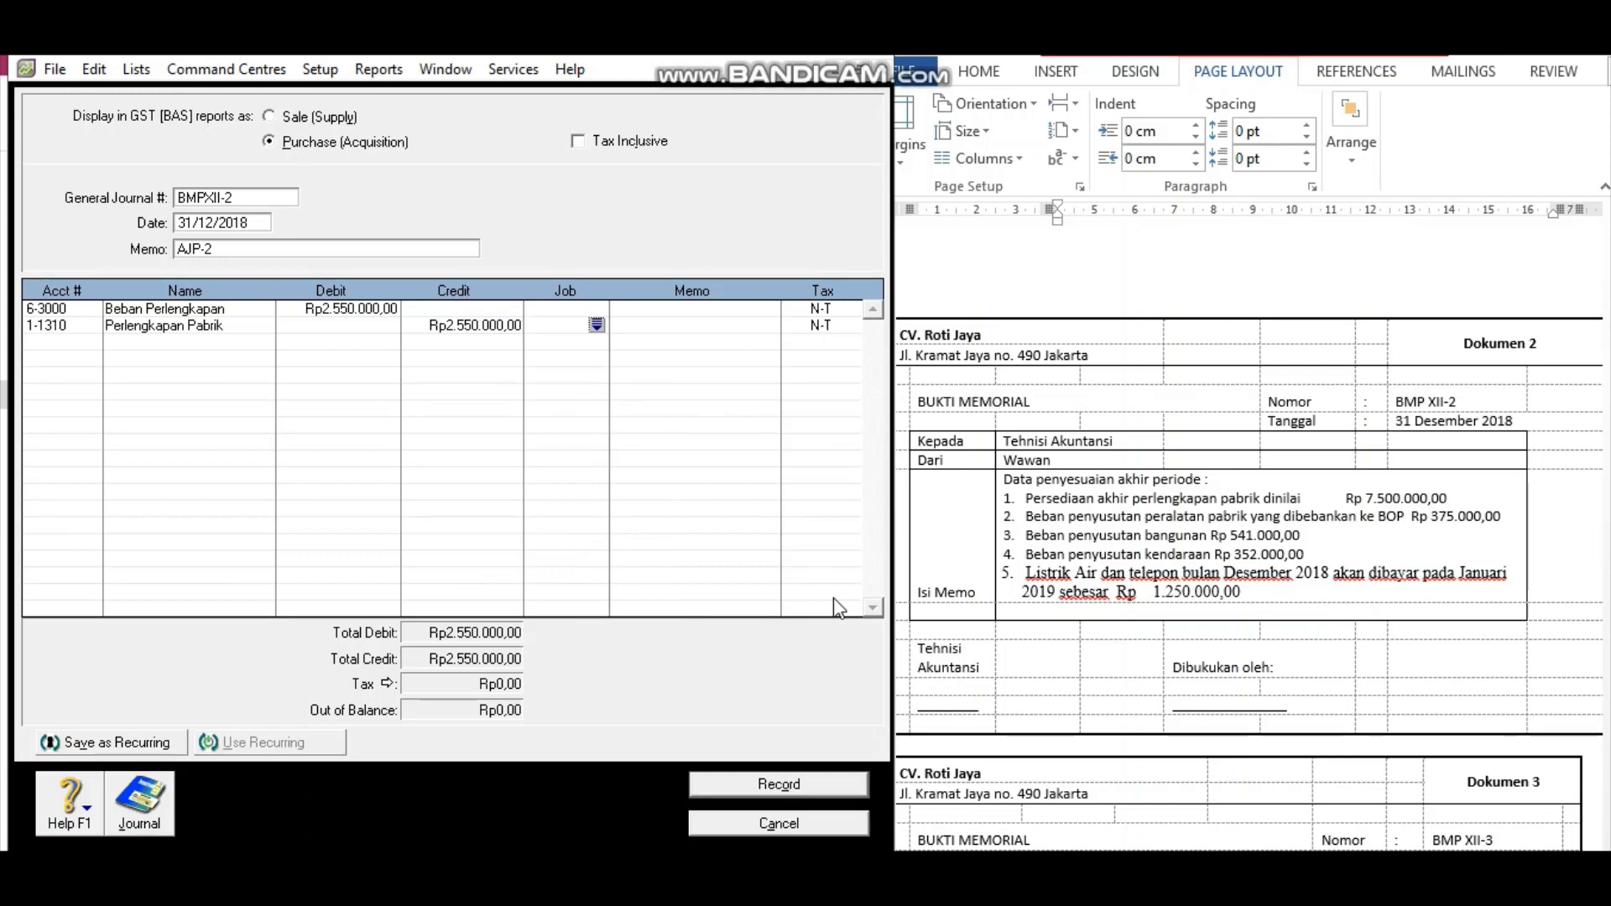
# Add account 5-1200 Biaya Overhead Pabrik on the third line of the BMPXII-2 entry with a debit of 375.000.
pyautogui.press('Tab')
pyautogui.press('Tab')
pyautogui.press('Tab')
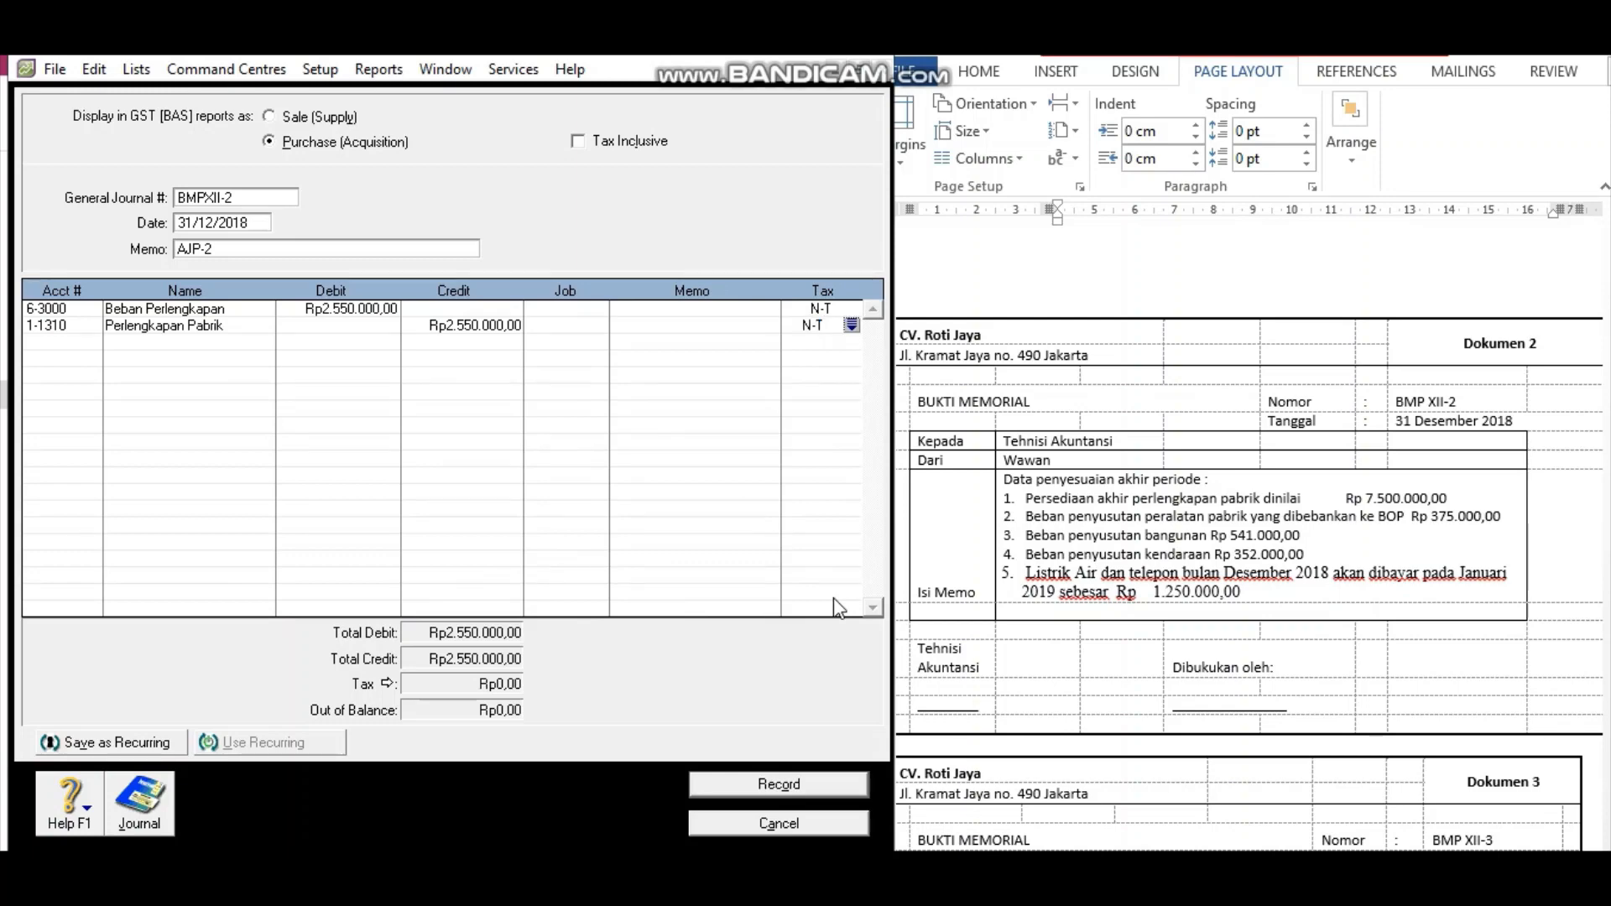
pyautogui.press('Tab')
pyautogui.press('Tab')
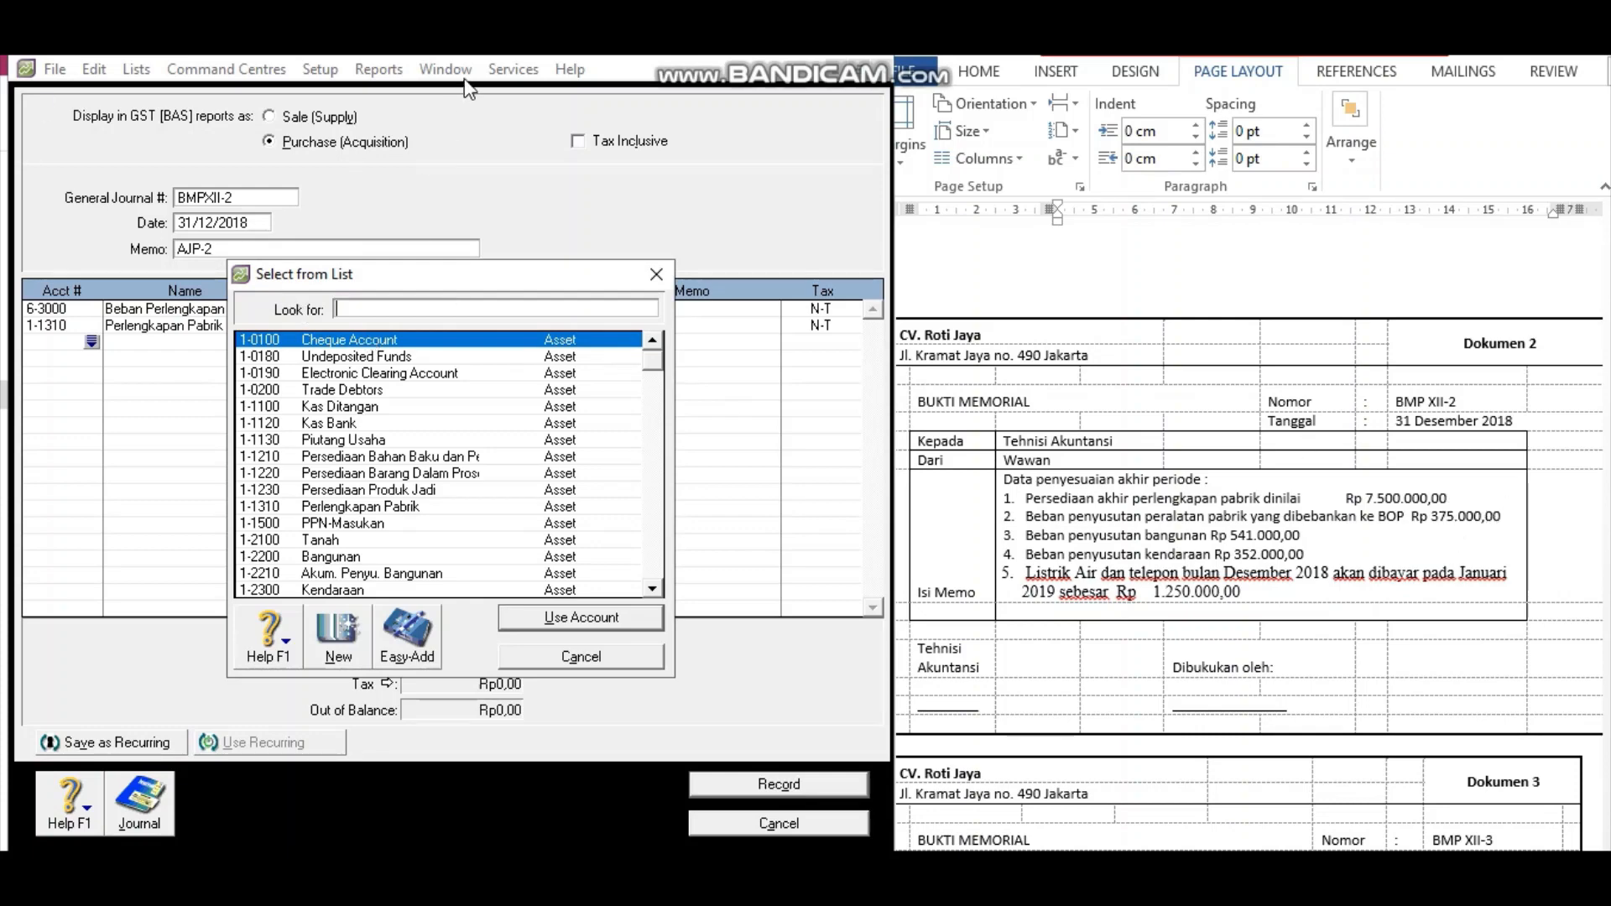
pyautogui.write('5')
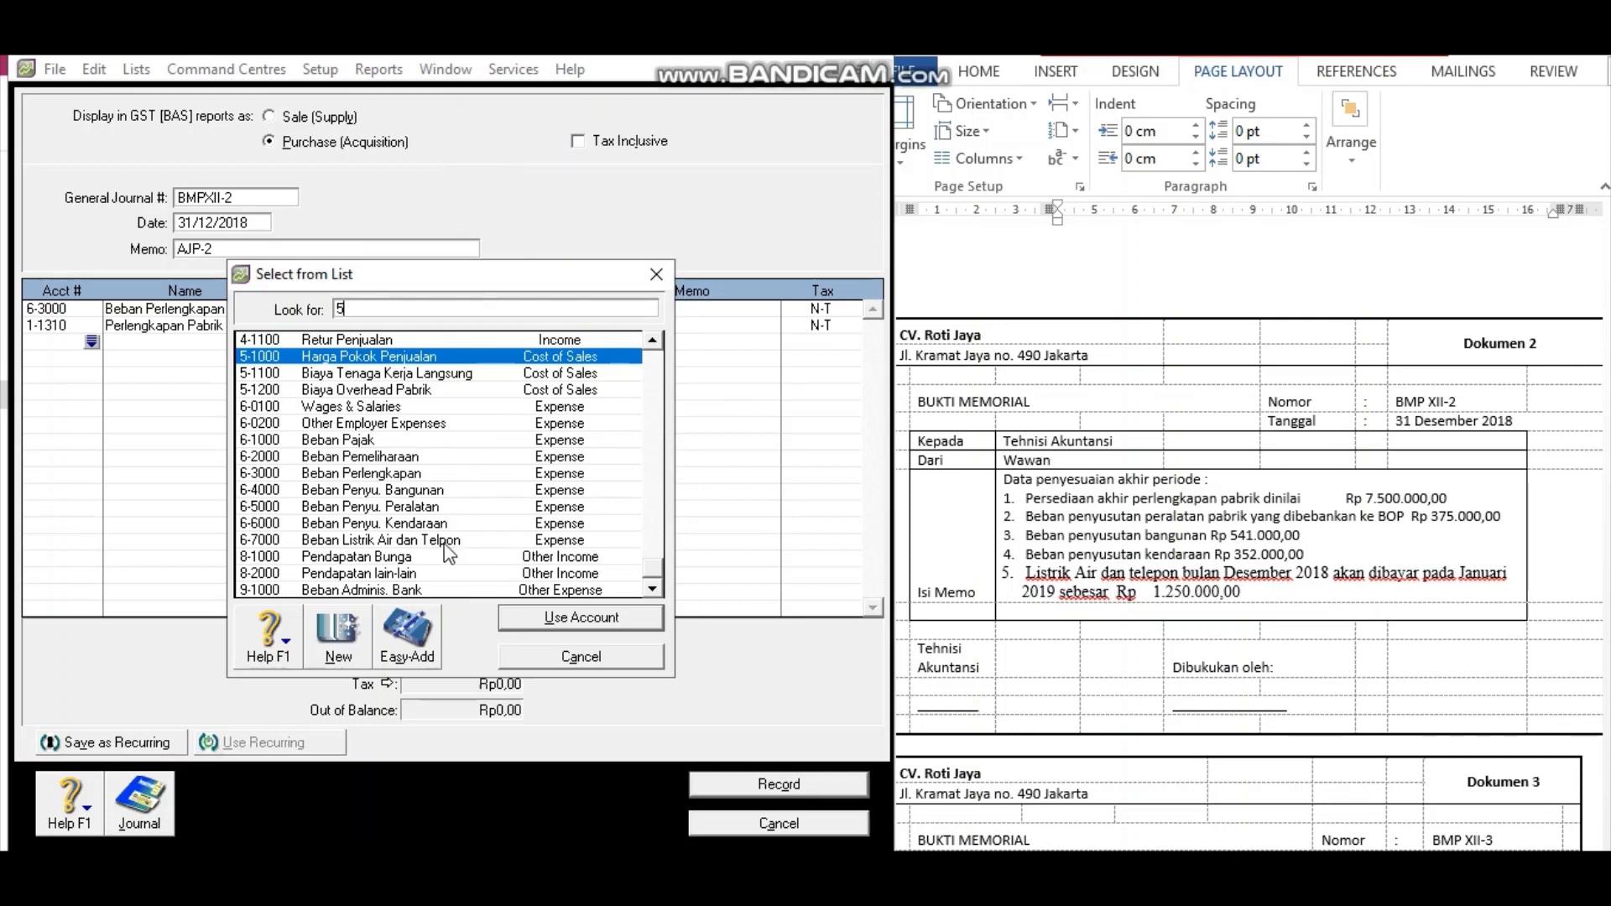
pyautogui.click(399, 389)
pyautogui.click(546, 617)
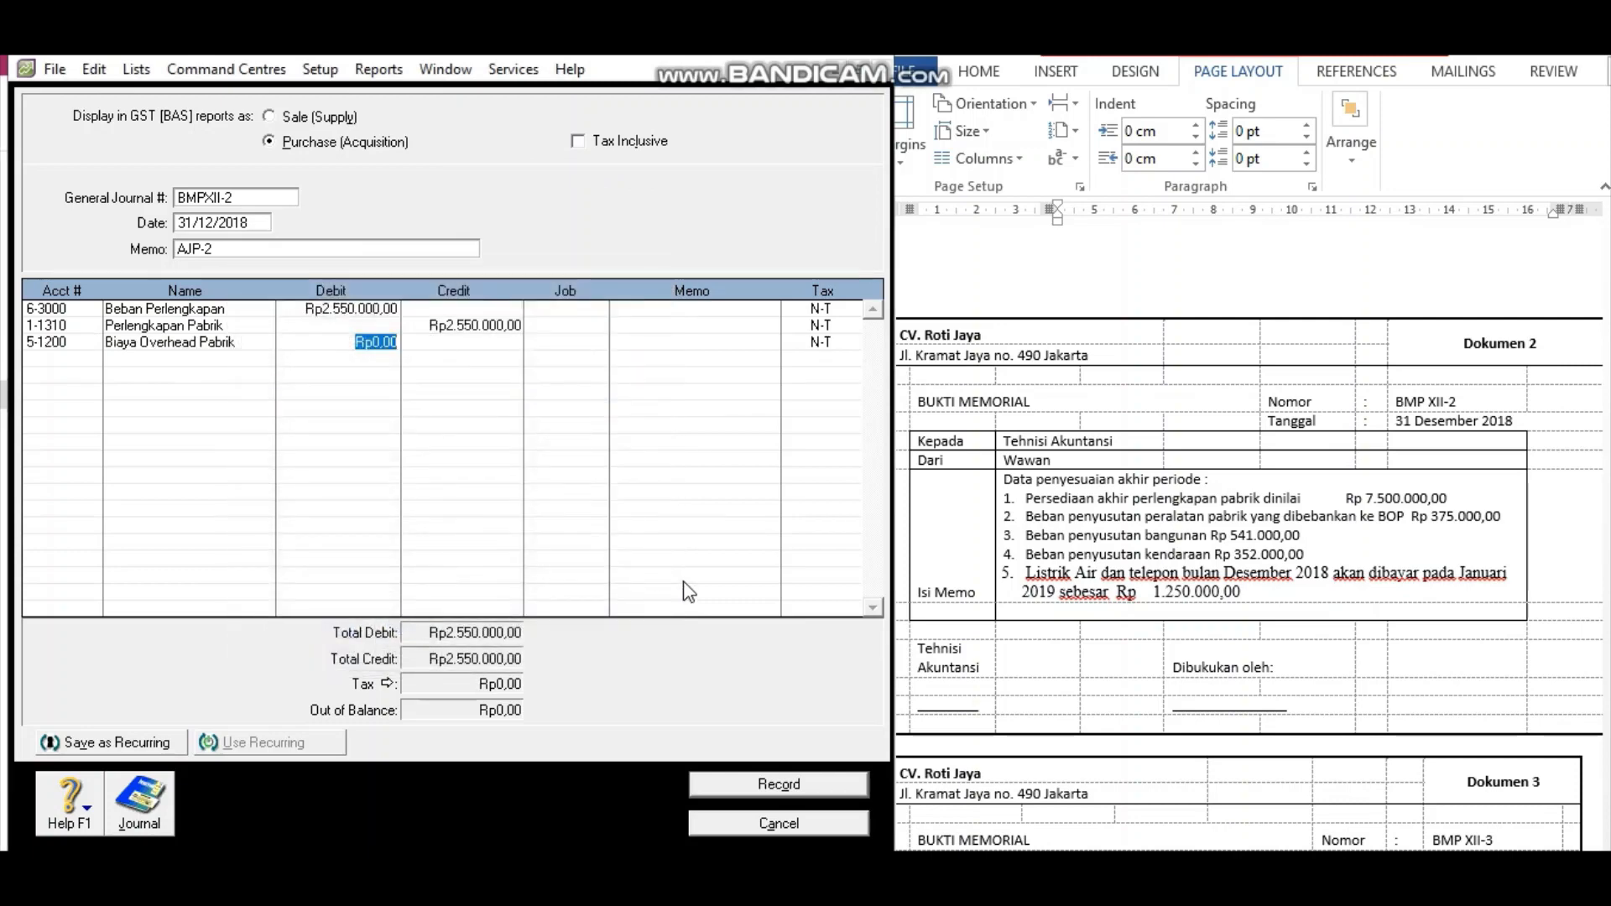
pyautogui.write('375.000')
pyautogui.press('Tab')
pyautogui.press('Tab')
pyautogui.press('Tab')
pyautogui.press('Tab')
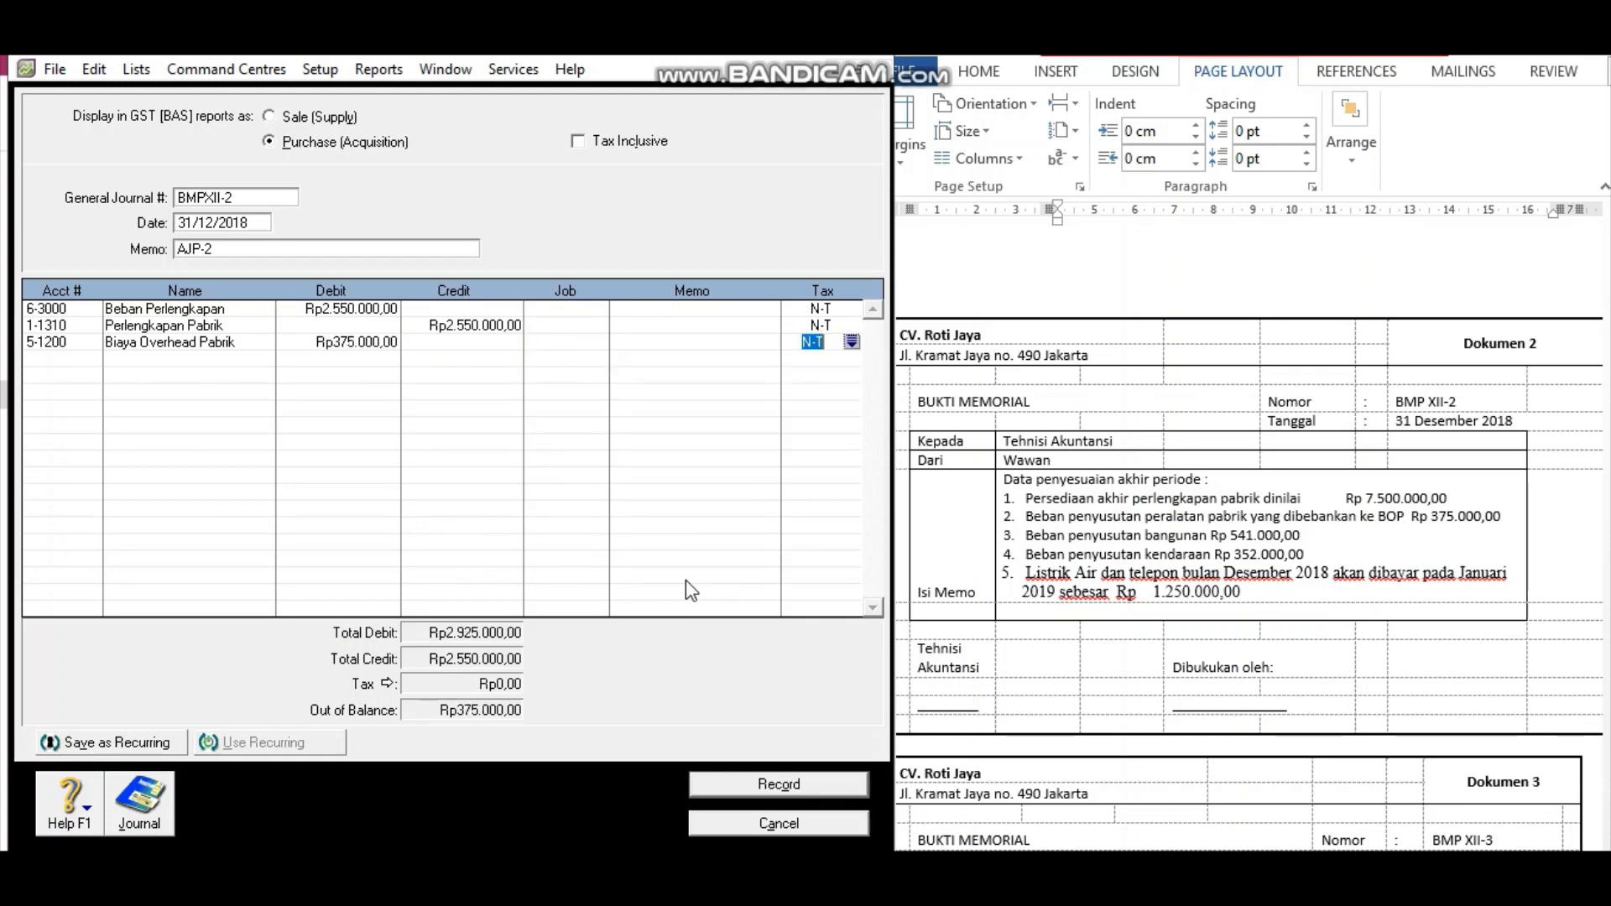
# Add account 1-2410 Akum. Penyu. Peralatan on the fourth line with a credit of Rp375.000,00.
pyautogui.press('Tab')
pyautogui.write('1')
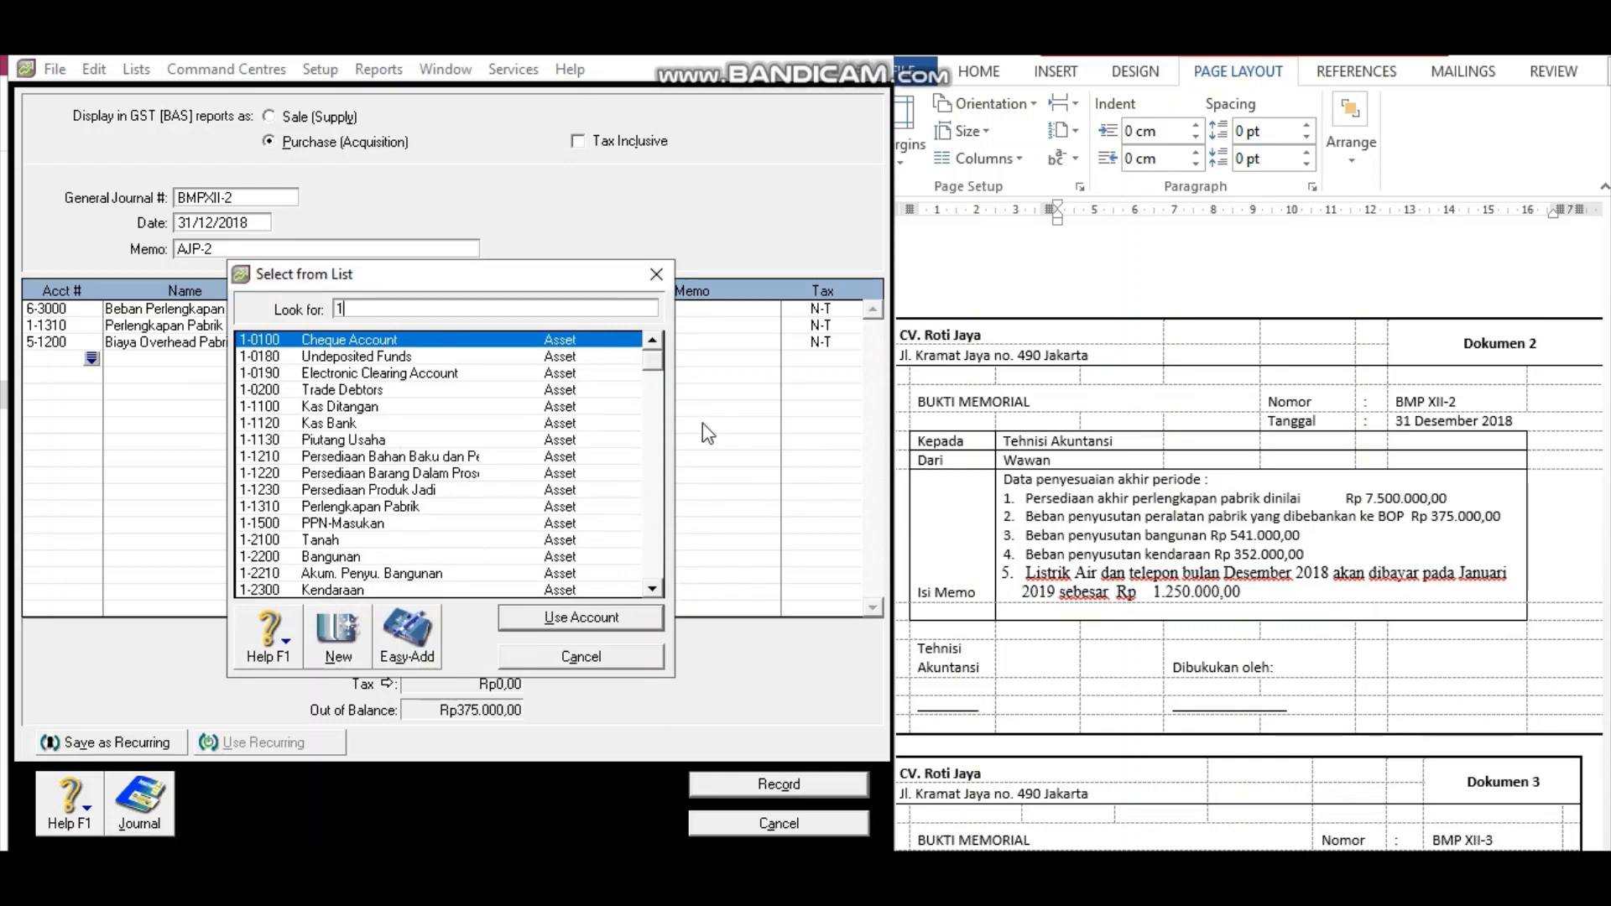
pyautogui.click(653, 589)
pyautogui.click(654, 589)
pyautogui.click(654, 588)
pyautogui.click(653, 589)
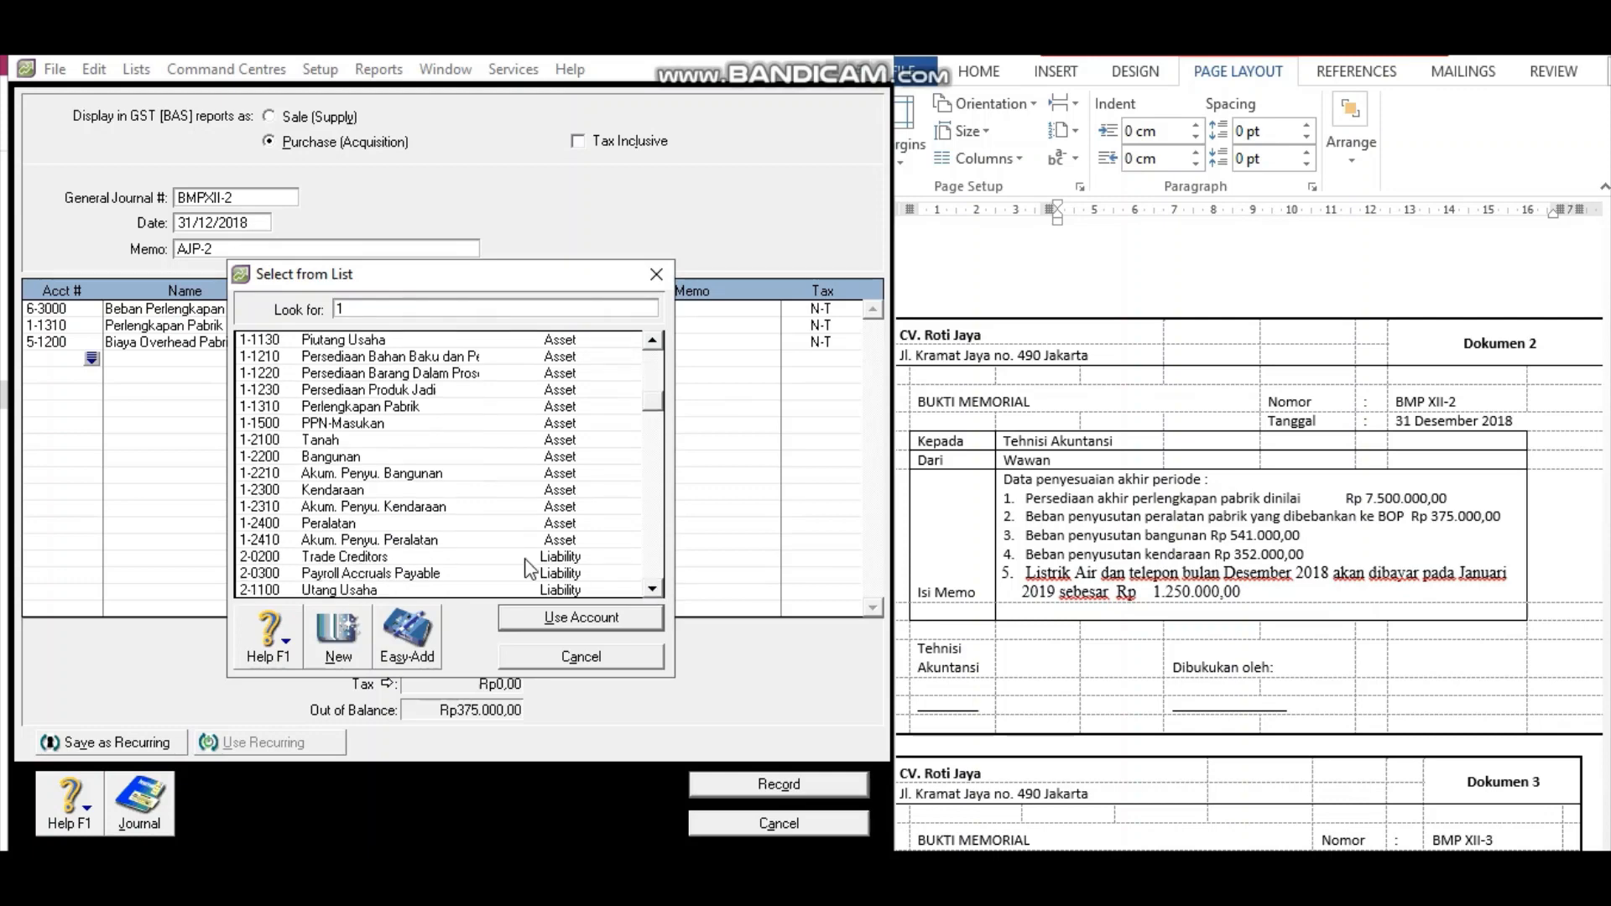
pyautogui.click(422, 541)
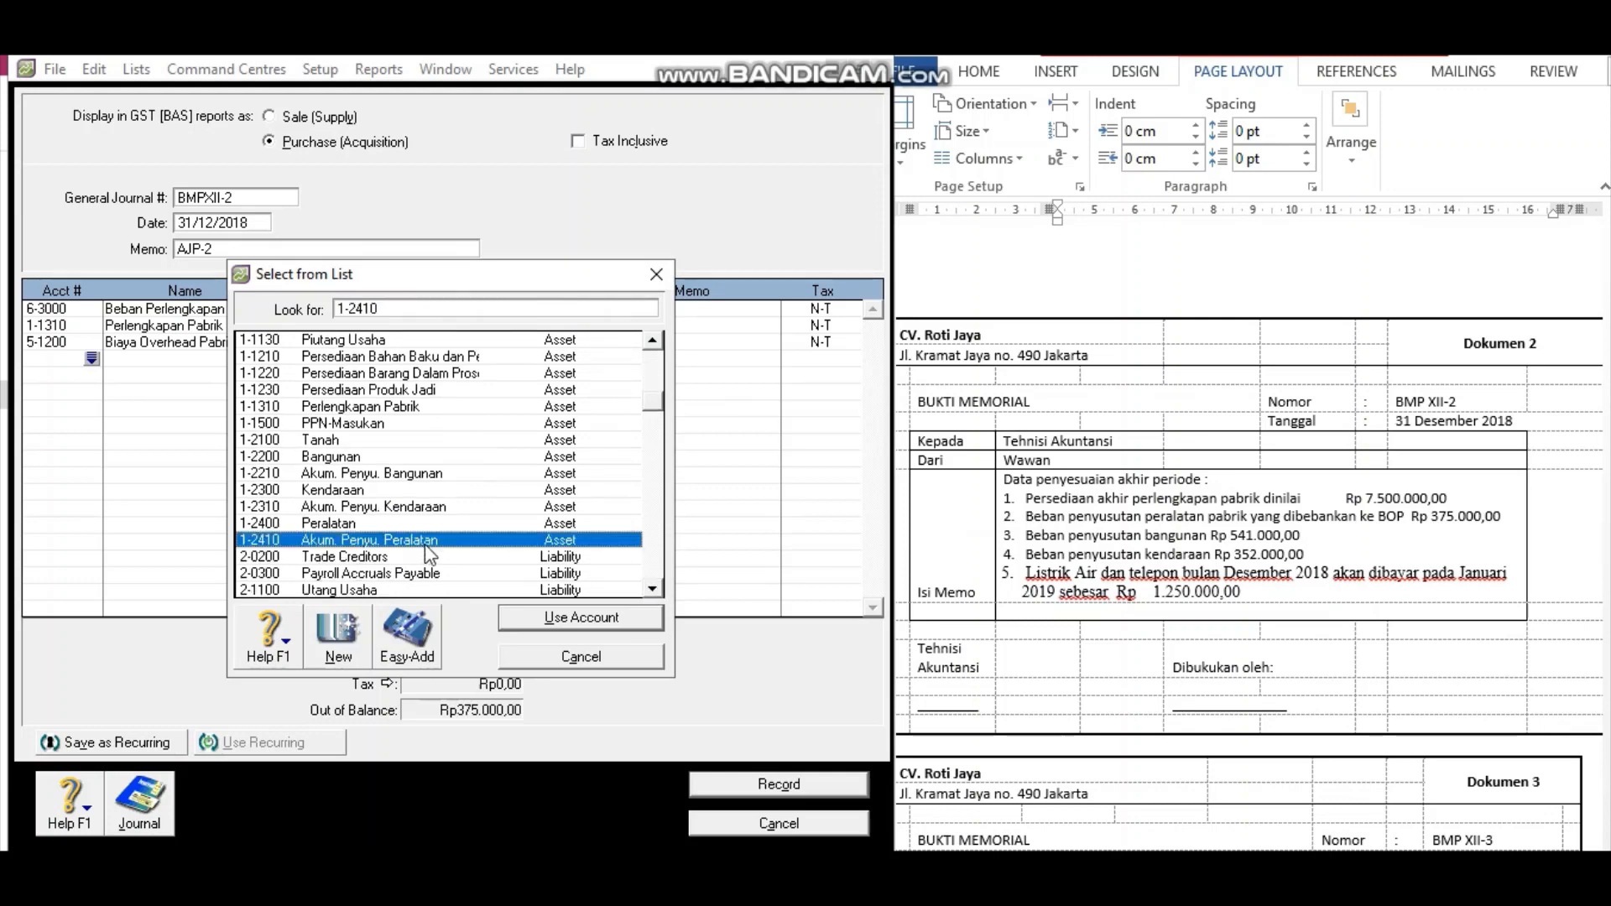
pyautogui.click(544, 621)
pyautogui.press('Tab')
pyautogui.press('Tab')
pyautogui.press('Tab')
pyautogui.press('Tab')
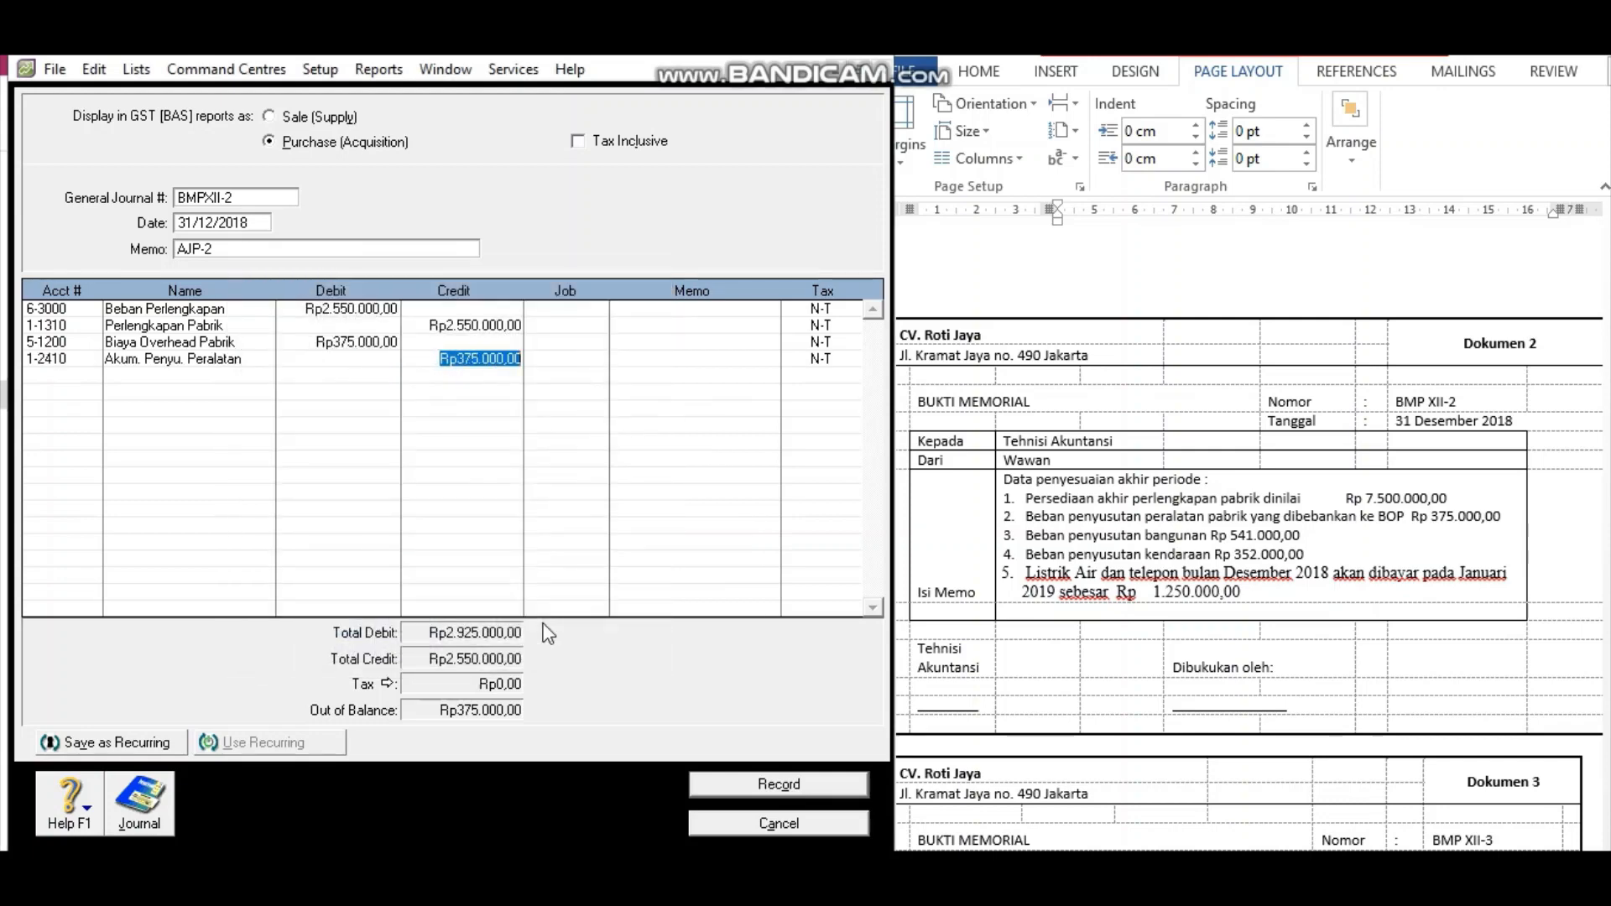
pyautogui.press('Tab')
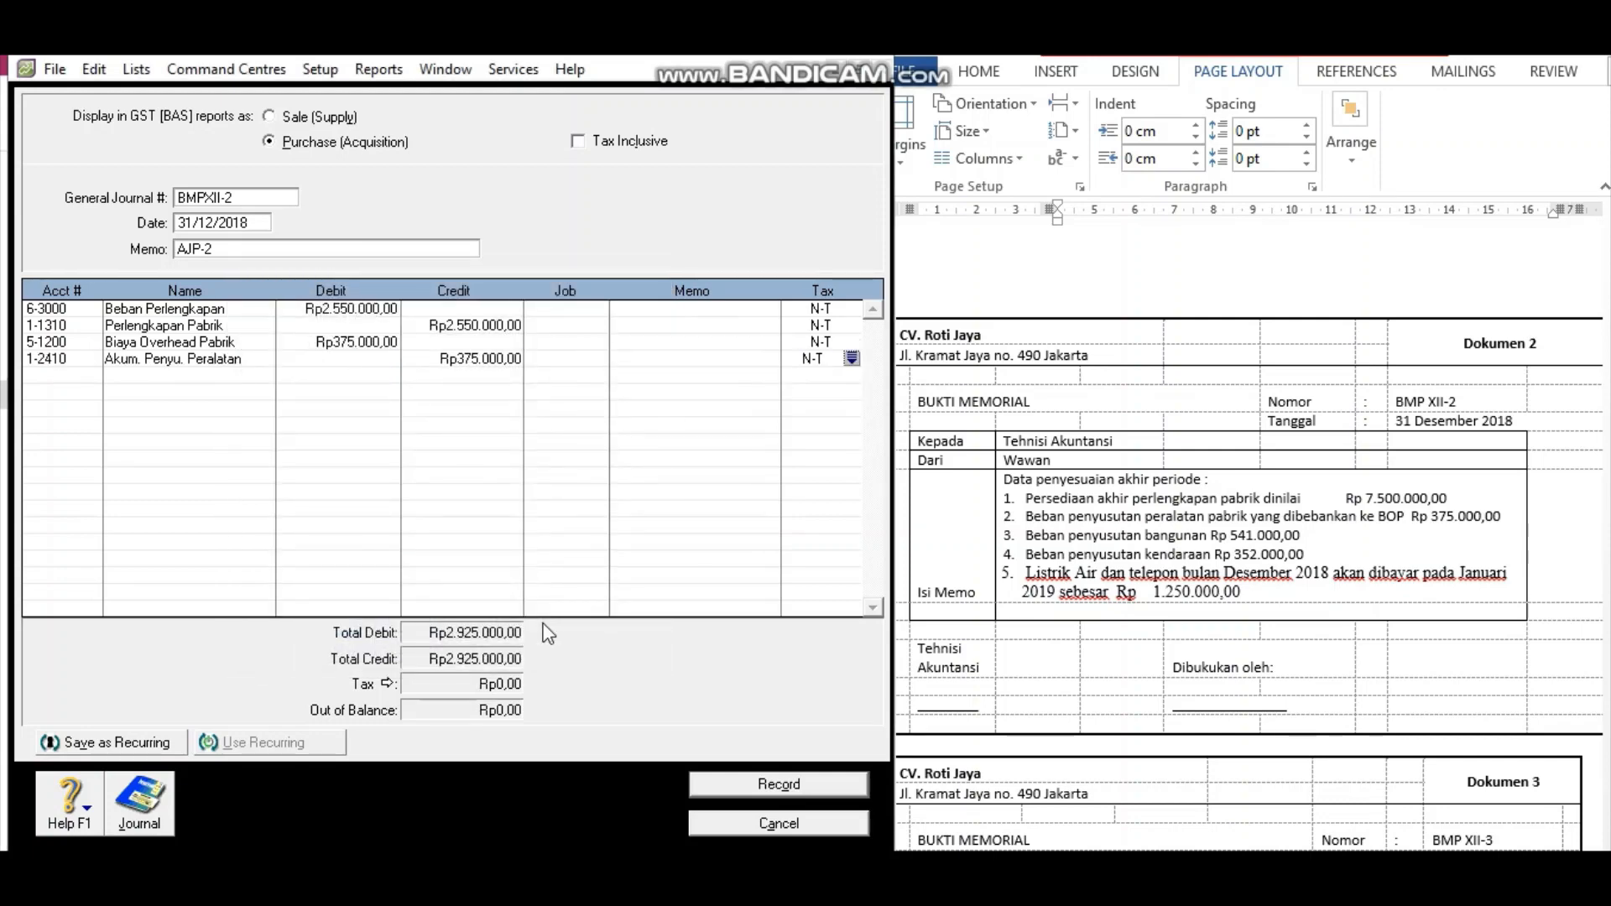
# Add account 6-4000 Beban Penyu. Bangunan on the fifth line with a debit of 541.000.
pyautogui.press('Tab')
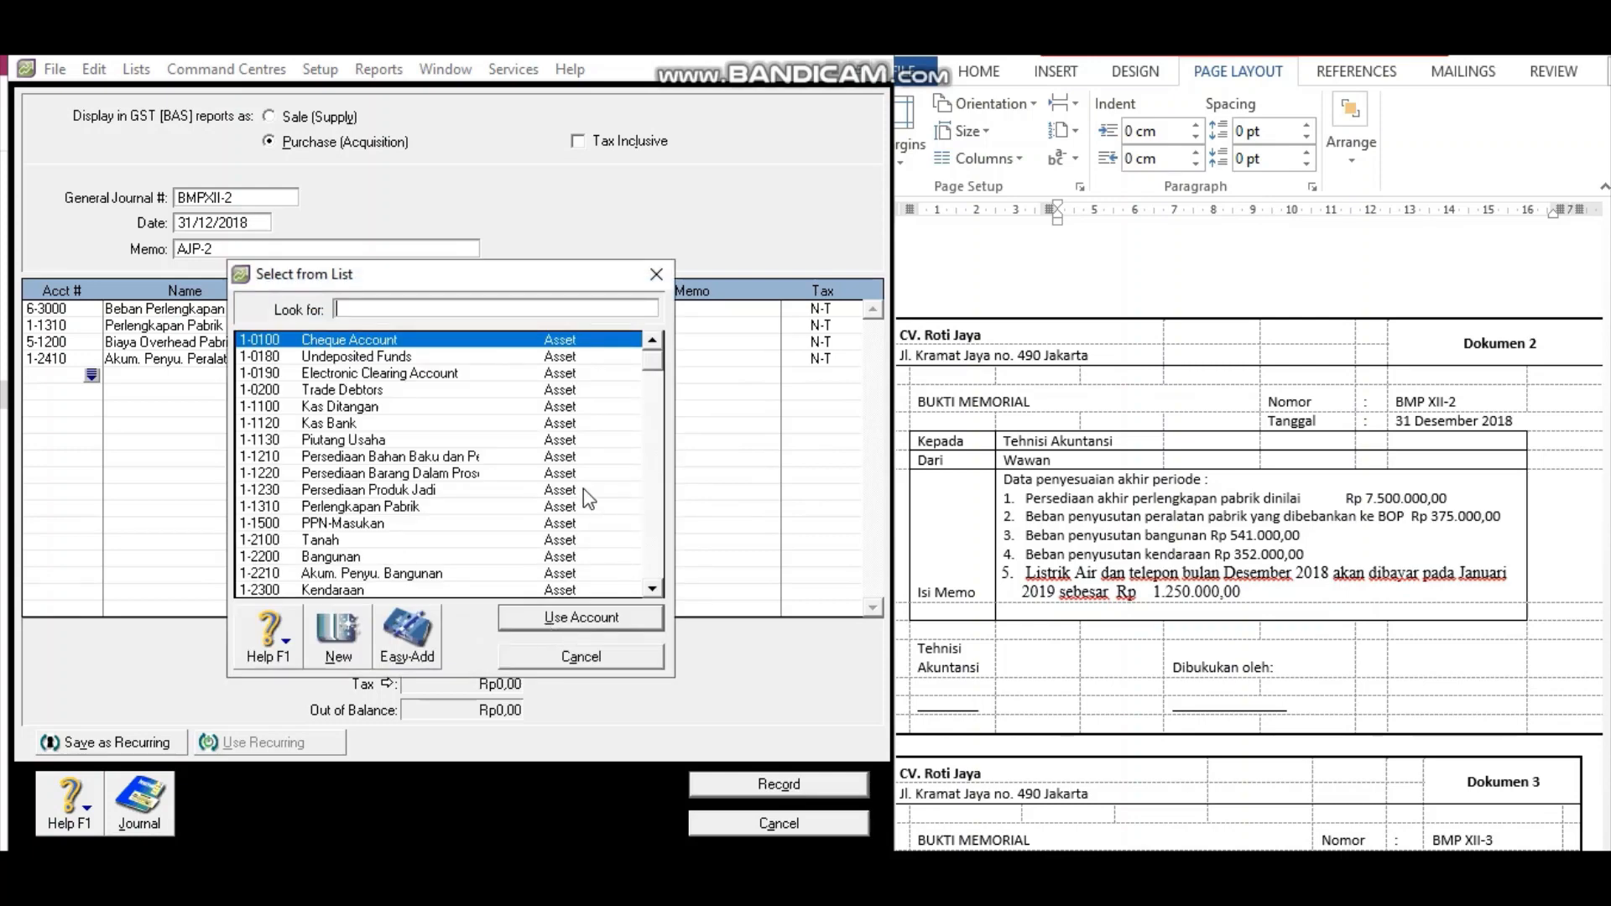
pyautogui.write('6')
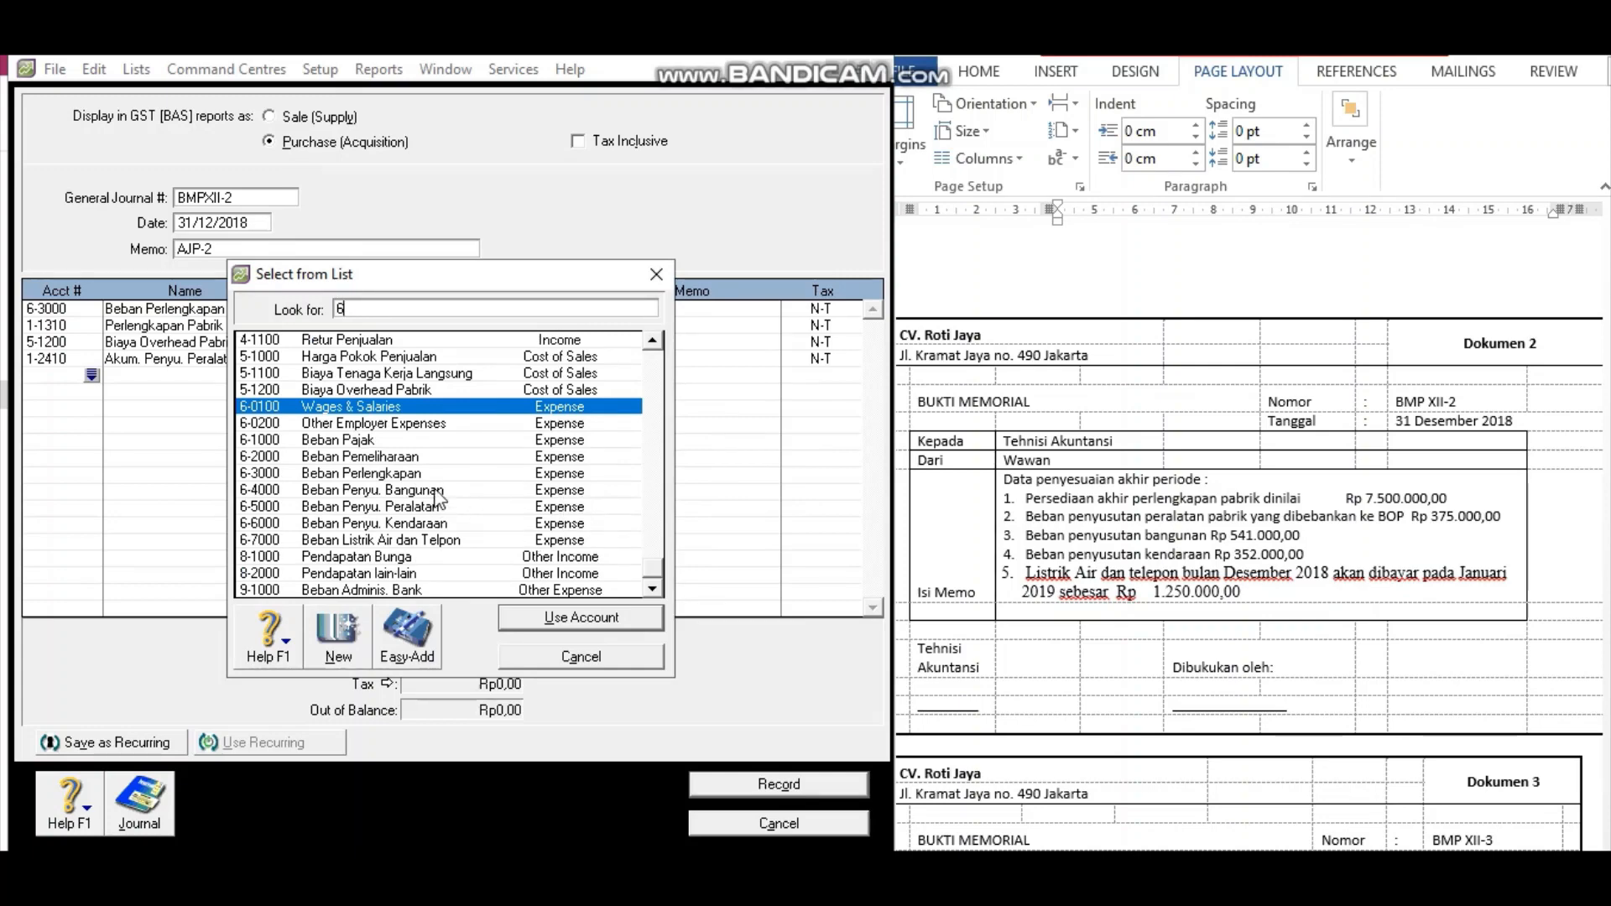
pyautogui.write('-4000')
pyautogui.click(579, 617)
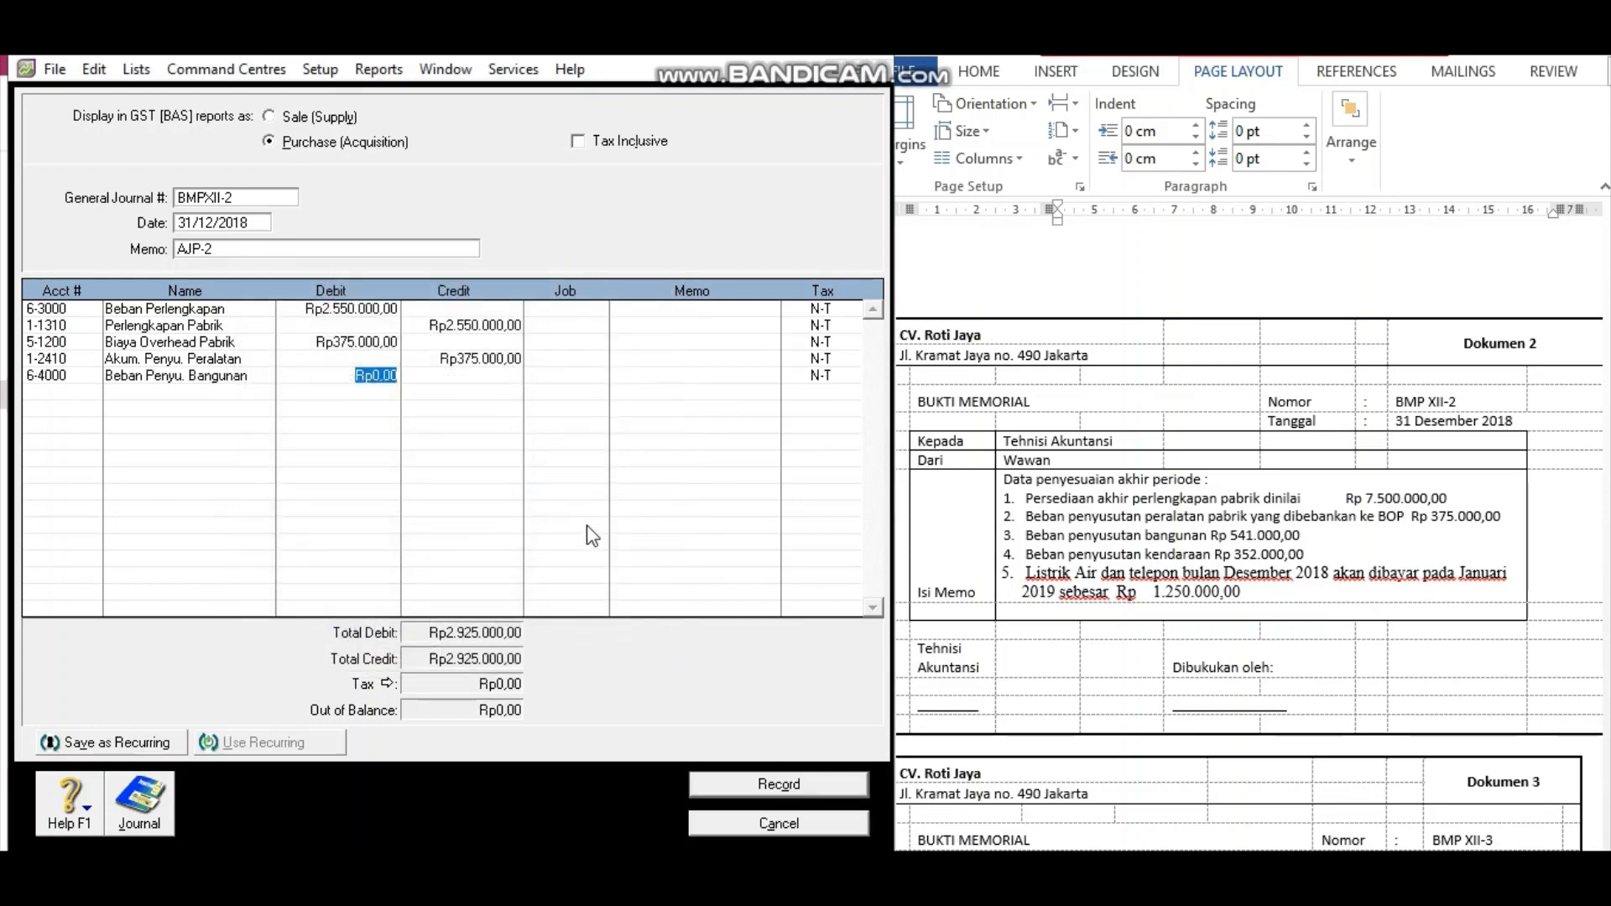
pyautogui.write('541.000')
pyautogui.press('Tab')
pyautogui.press('Tab')
pyautogui.press('Tab')
# Add account 1-2210 Akum. Penyu. Bangunan on the sixth line with a credit of Rp541.000,00.
pyautogui.press('Tab')
pyautogui.write('1')
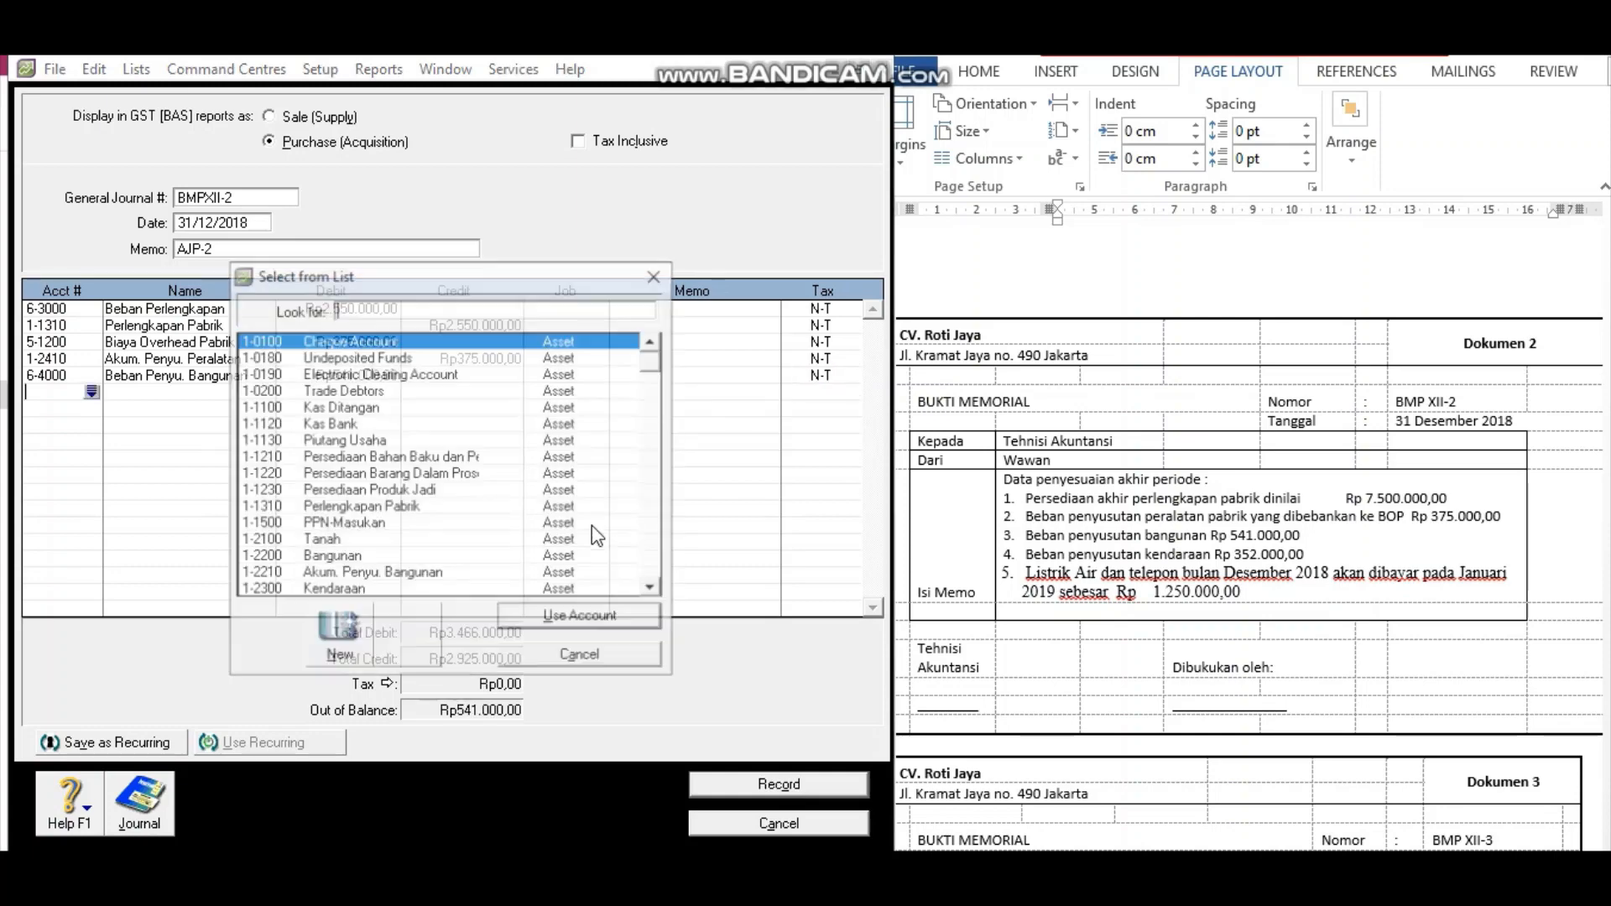
pyautogui.click(652, 589)
pyautogui.click(653, 590)
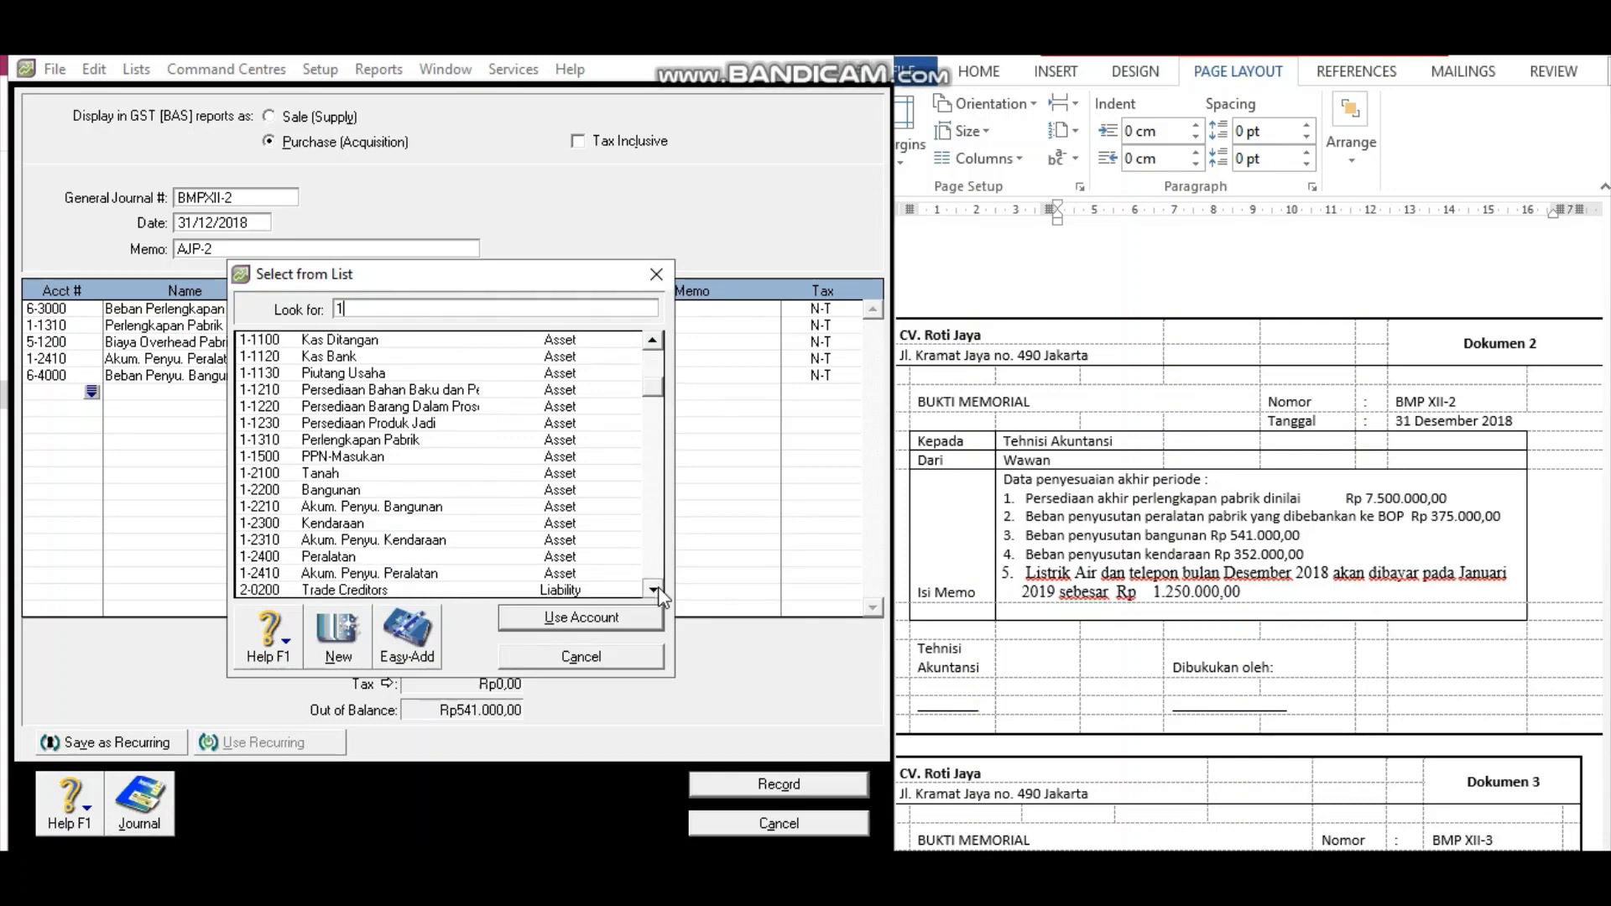
pyautogui.click(388, 510)
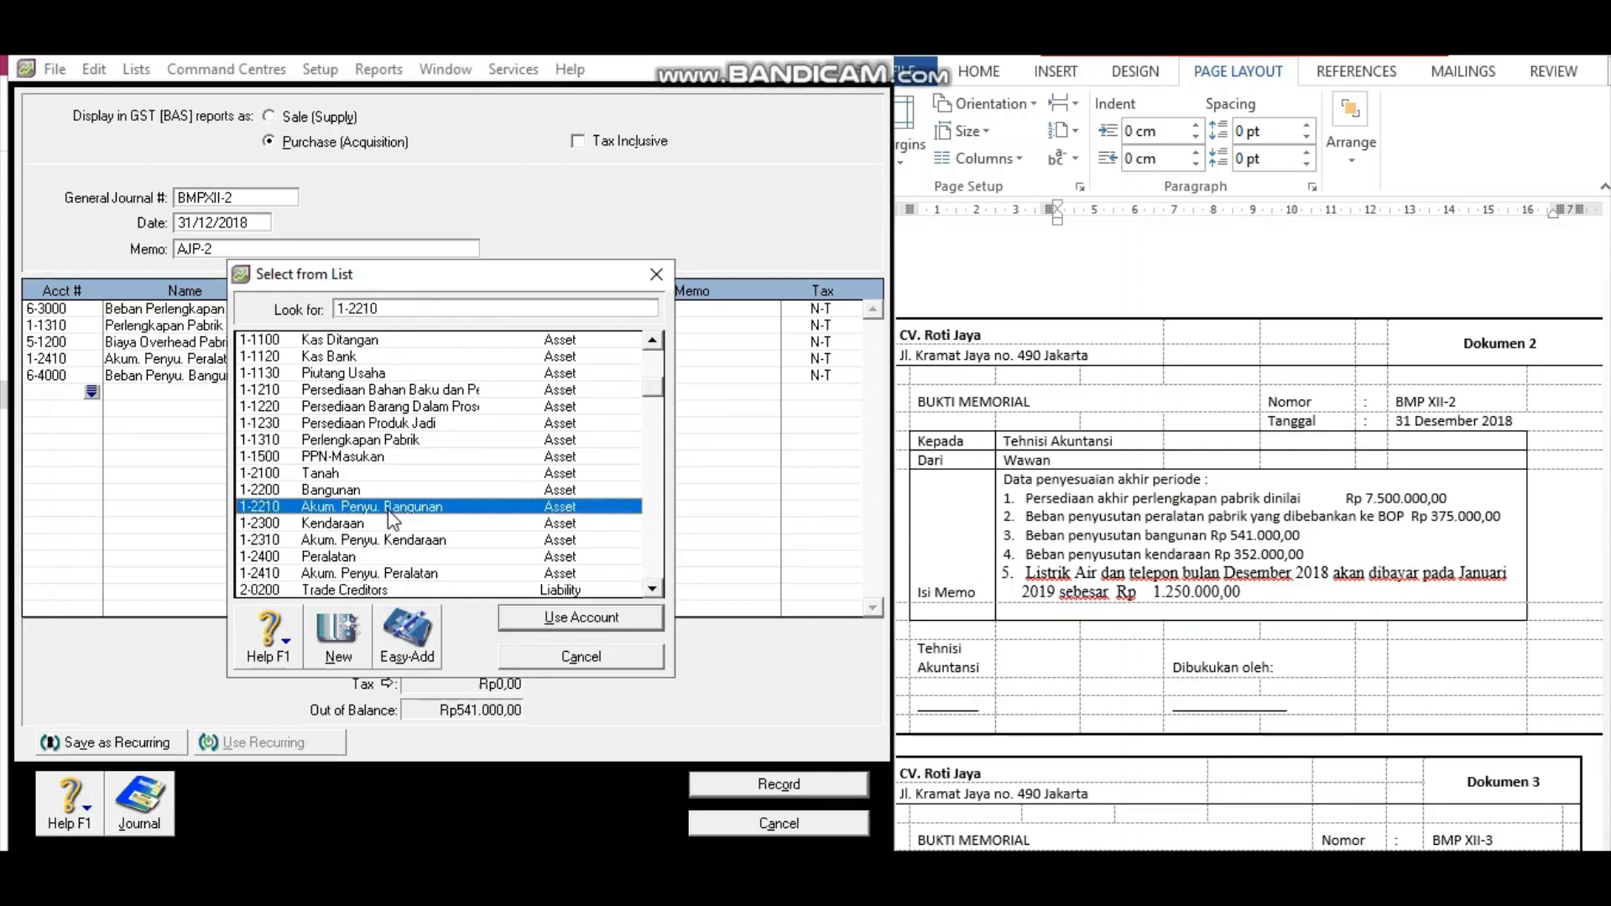
pyautogui.click(602, 619)
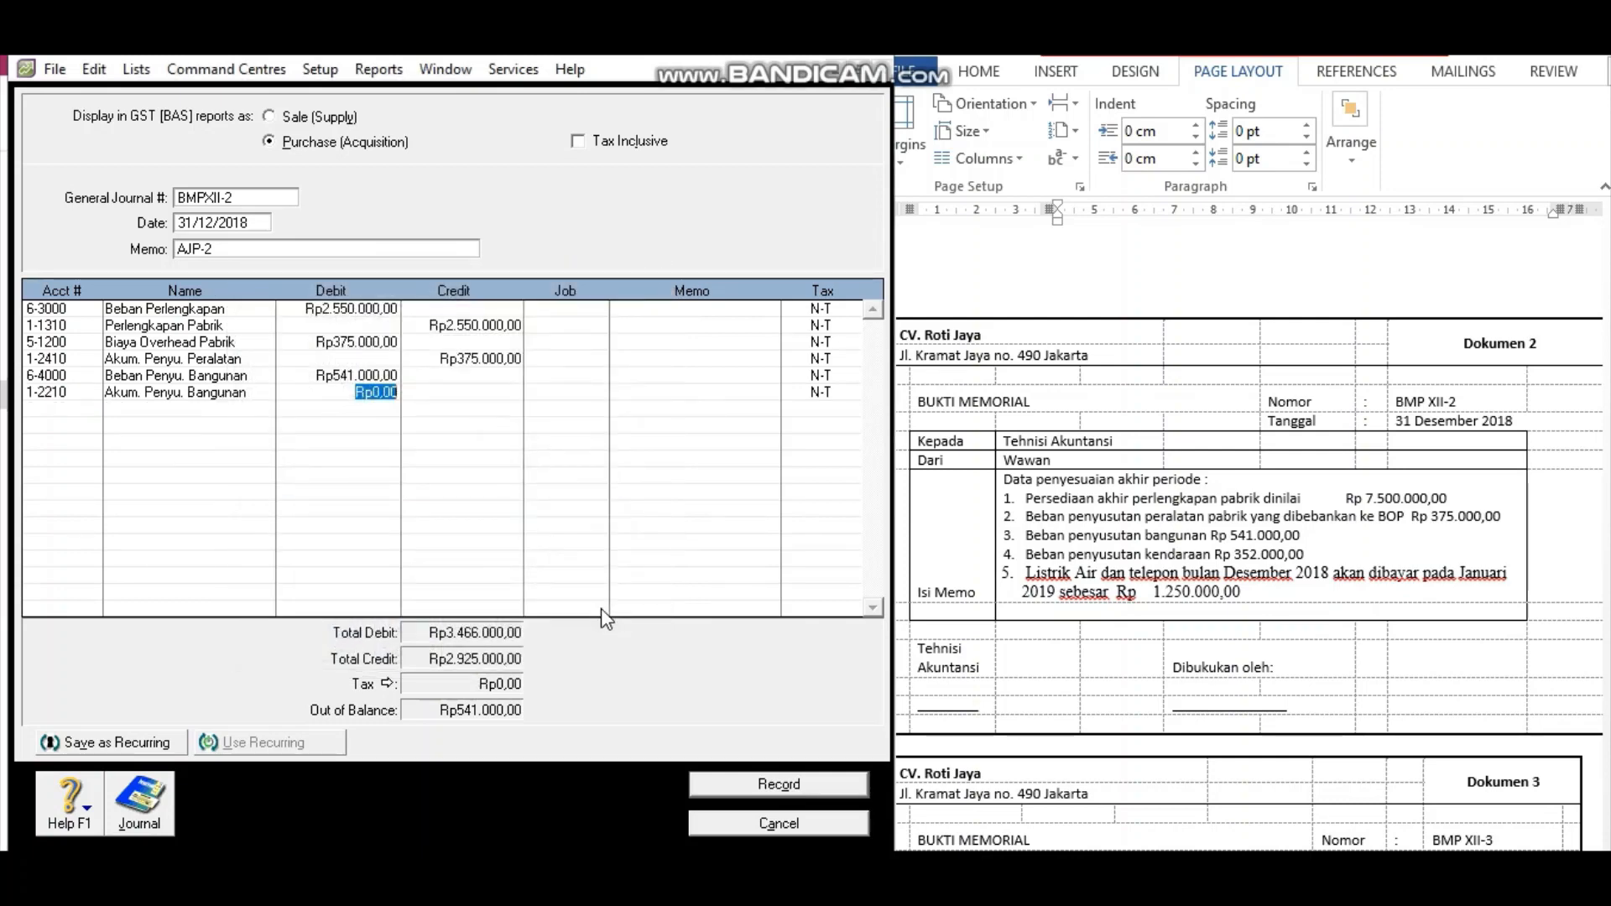
pyautogui.press('Tab')
pyautogui.press('Tab')
pyautogui.press('Tab')
pyautogui.press('Tab')
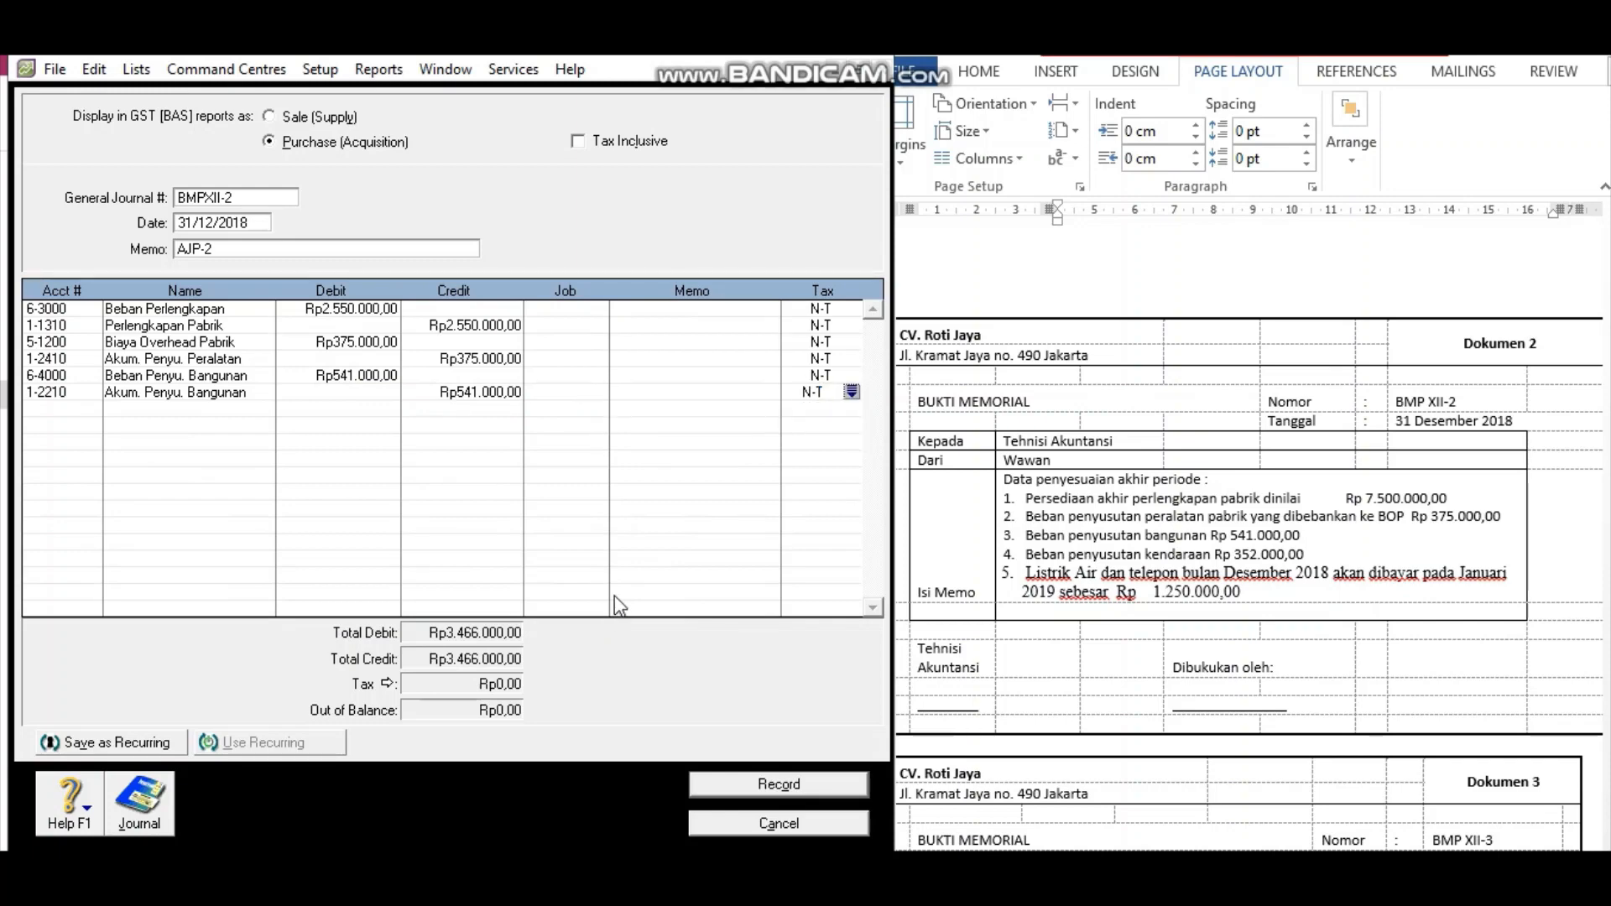
# Add account 6-6000 Beban Penyu. Kendaraan on the seventh line with a debit of 352.000.
pyautogui.press('Tab')
pyautogui.press('Return')
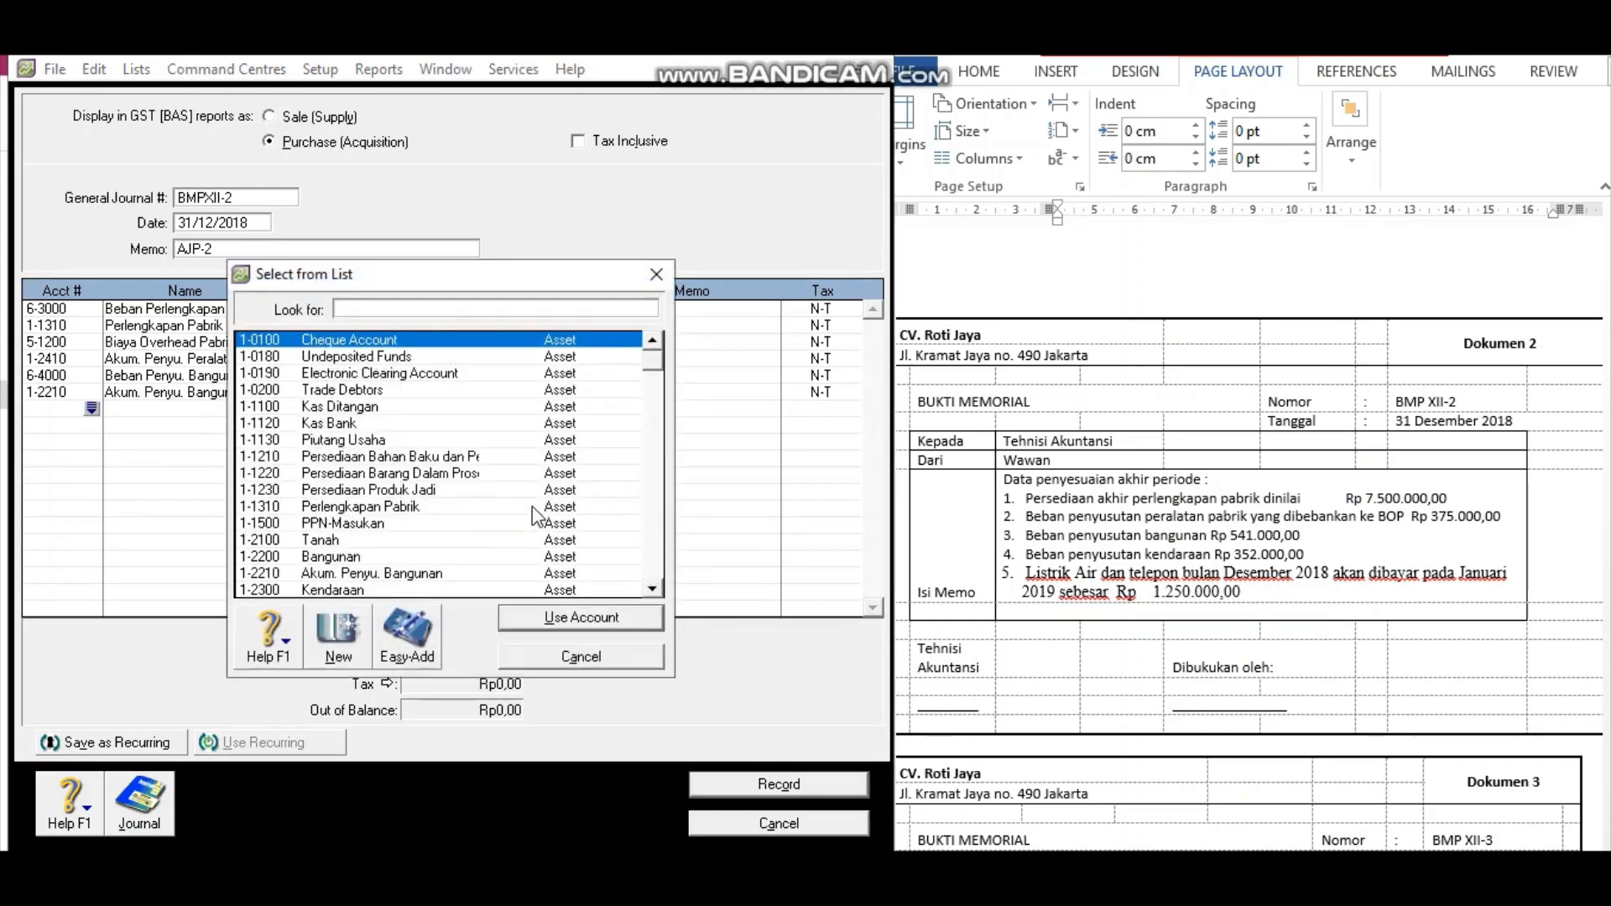
pyautogui.write('6')
pyautogui.click(423, 524)
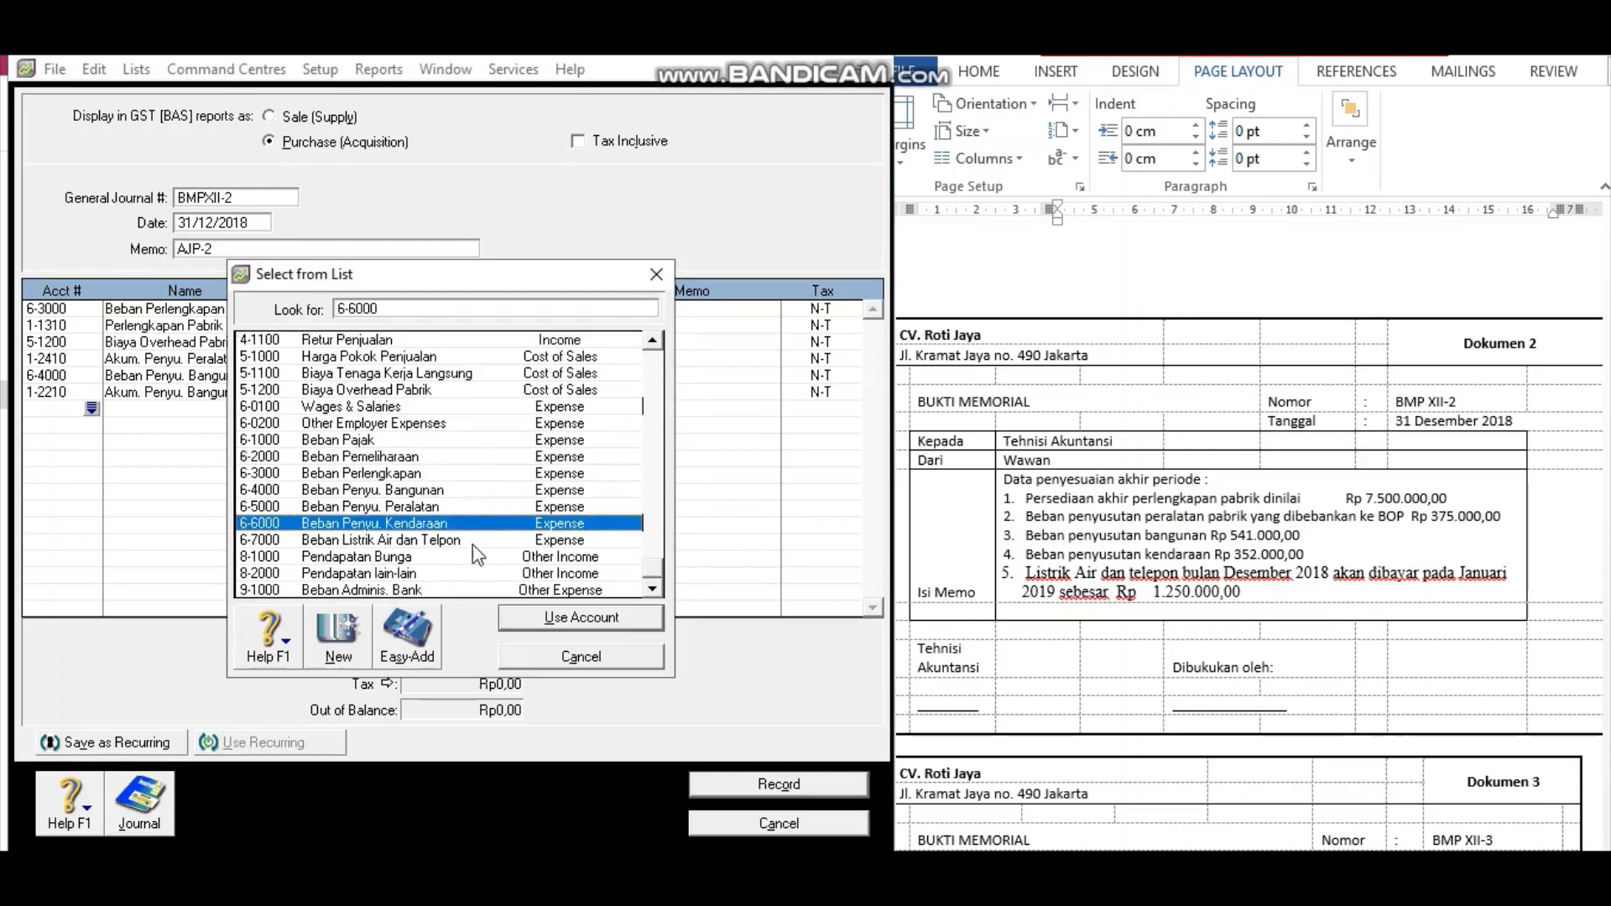
pyautogui.click(564, 619)
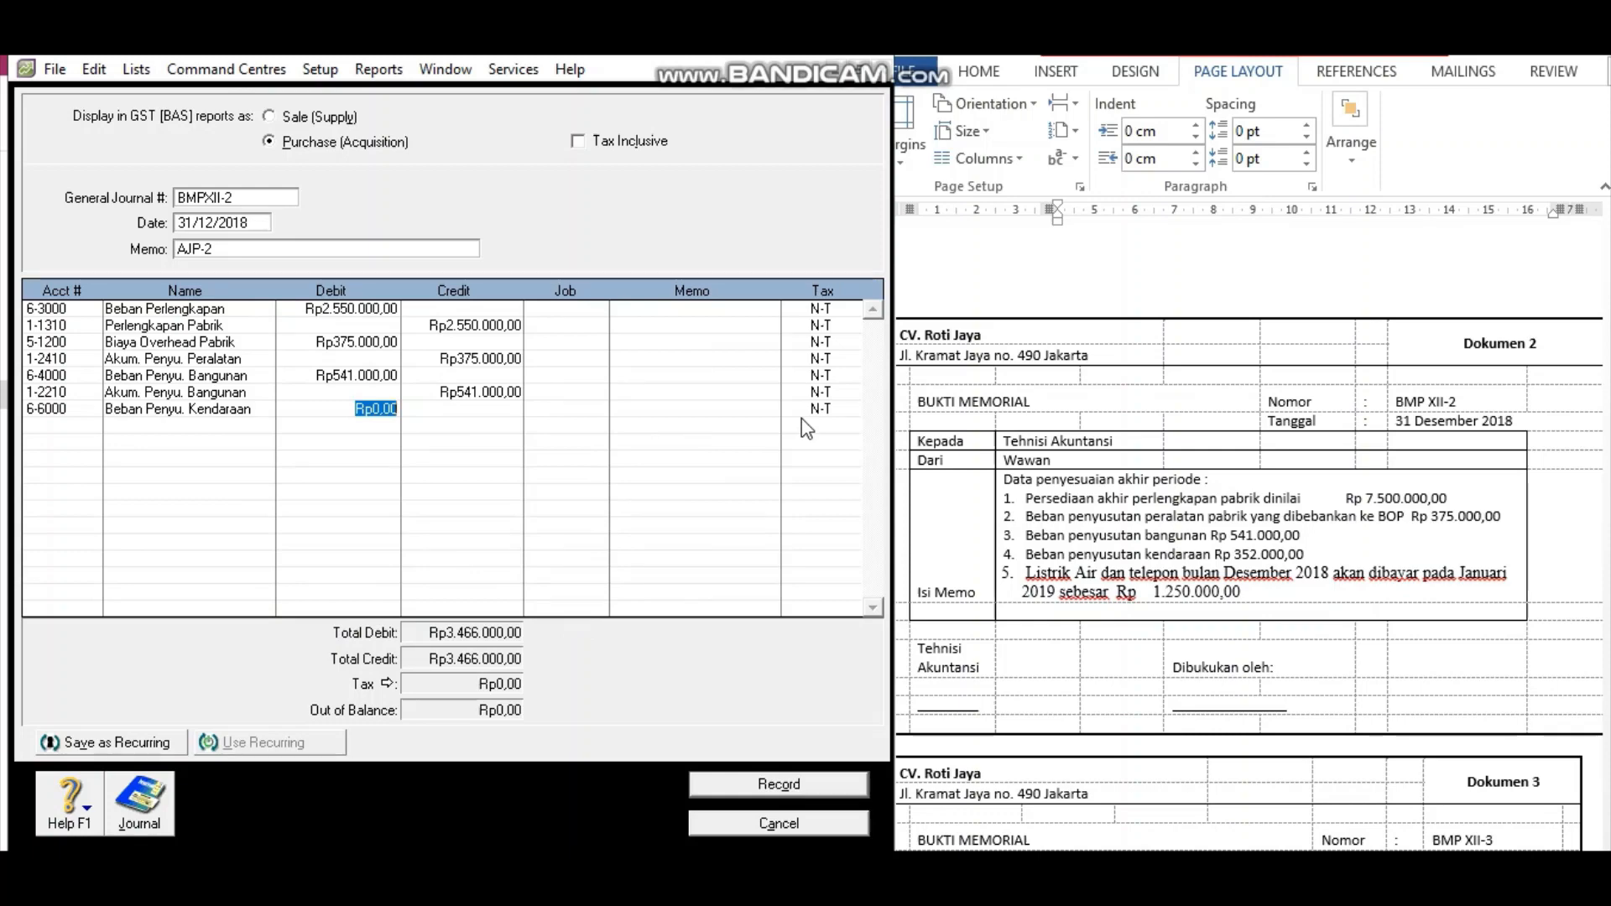
pyautogui.write('352.000')
pyautogui.press('Tab')
pyautogui.press('Tab')
pyautogui.press('Tab')
pyautogui.press('Tab')
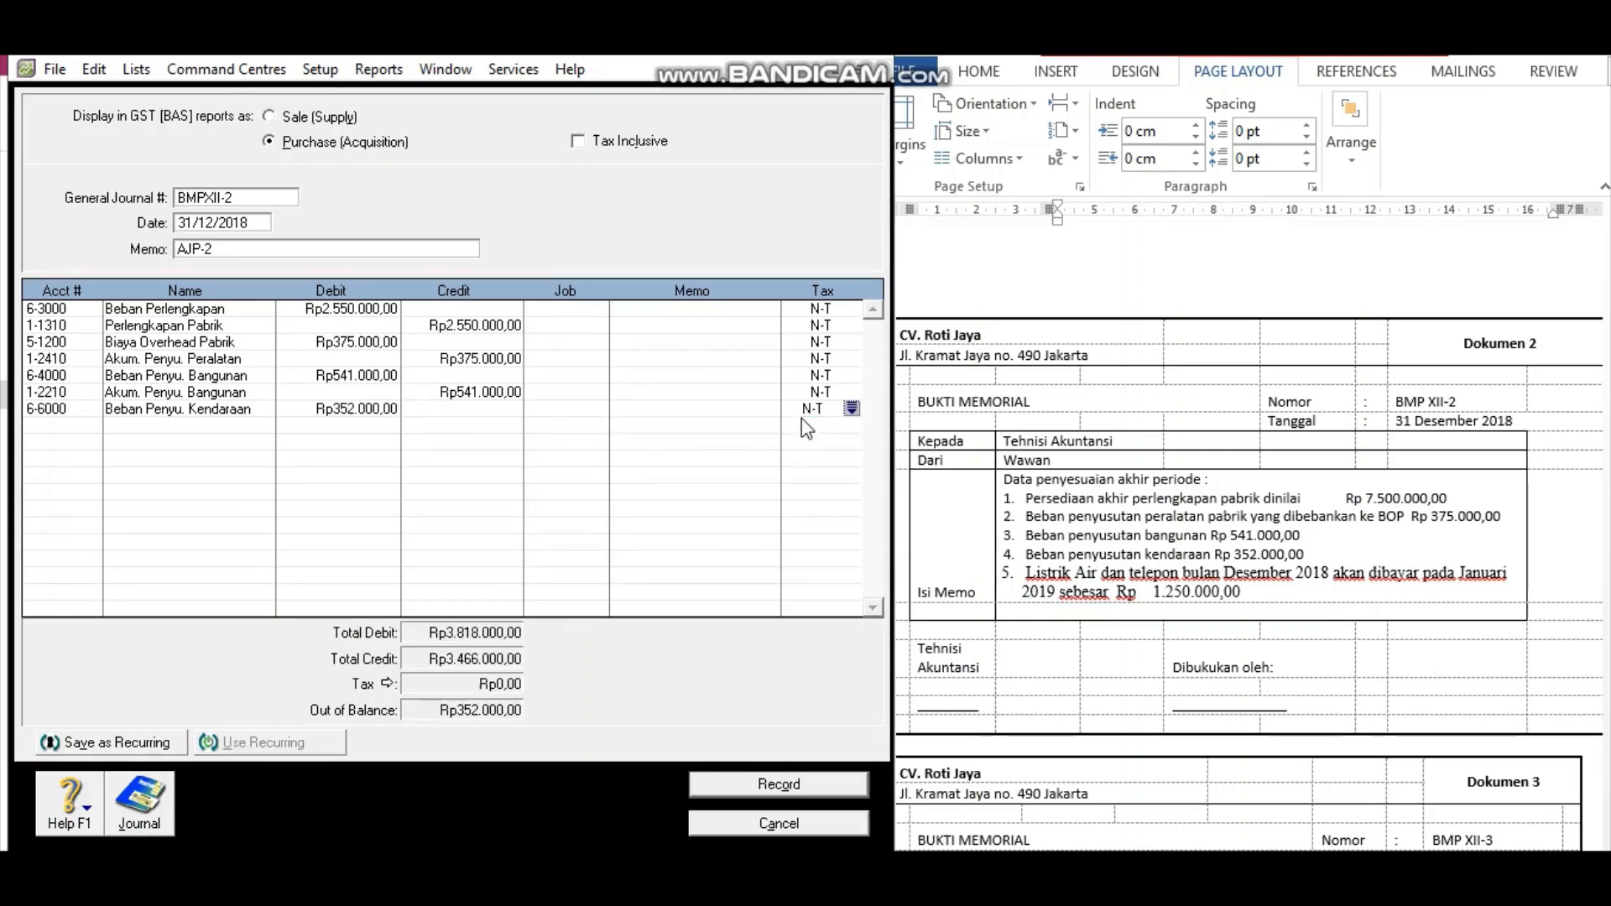
# Add account 1-2310 Akum. Penyu. Kendaraan on the eighth line with a credit of Rp352.000,00.
pyautogui.press('Tab')
pyautogui.write('1')
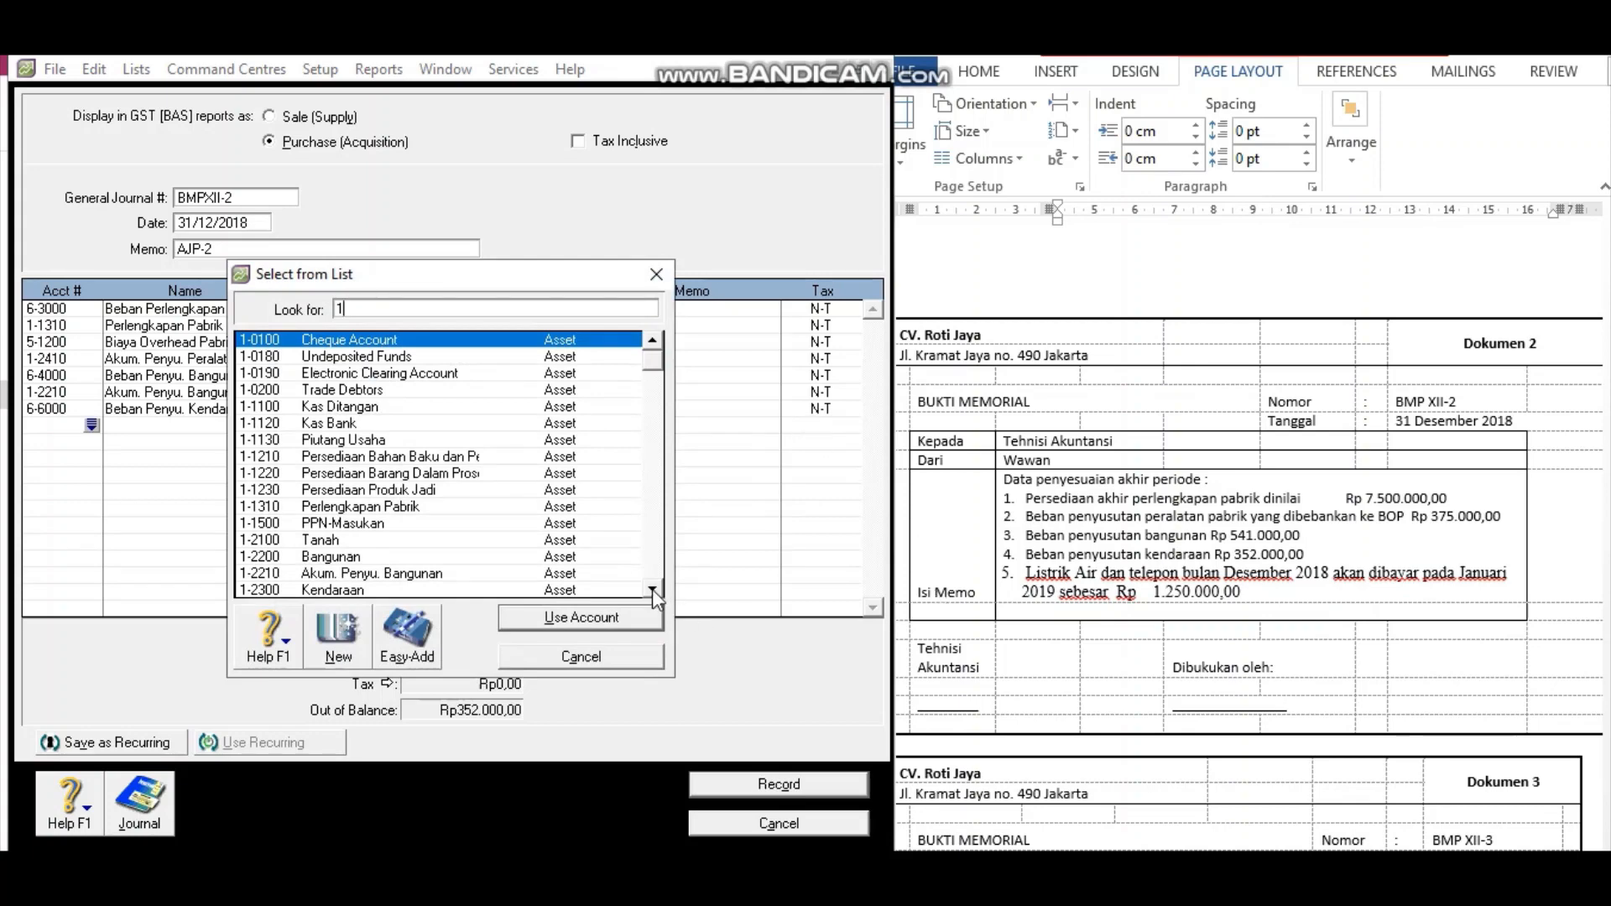
pyautogui.click(652, 589)
pyautogui.click(652, 589)
pyautogui.click(353, 573)
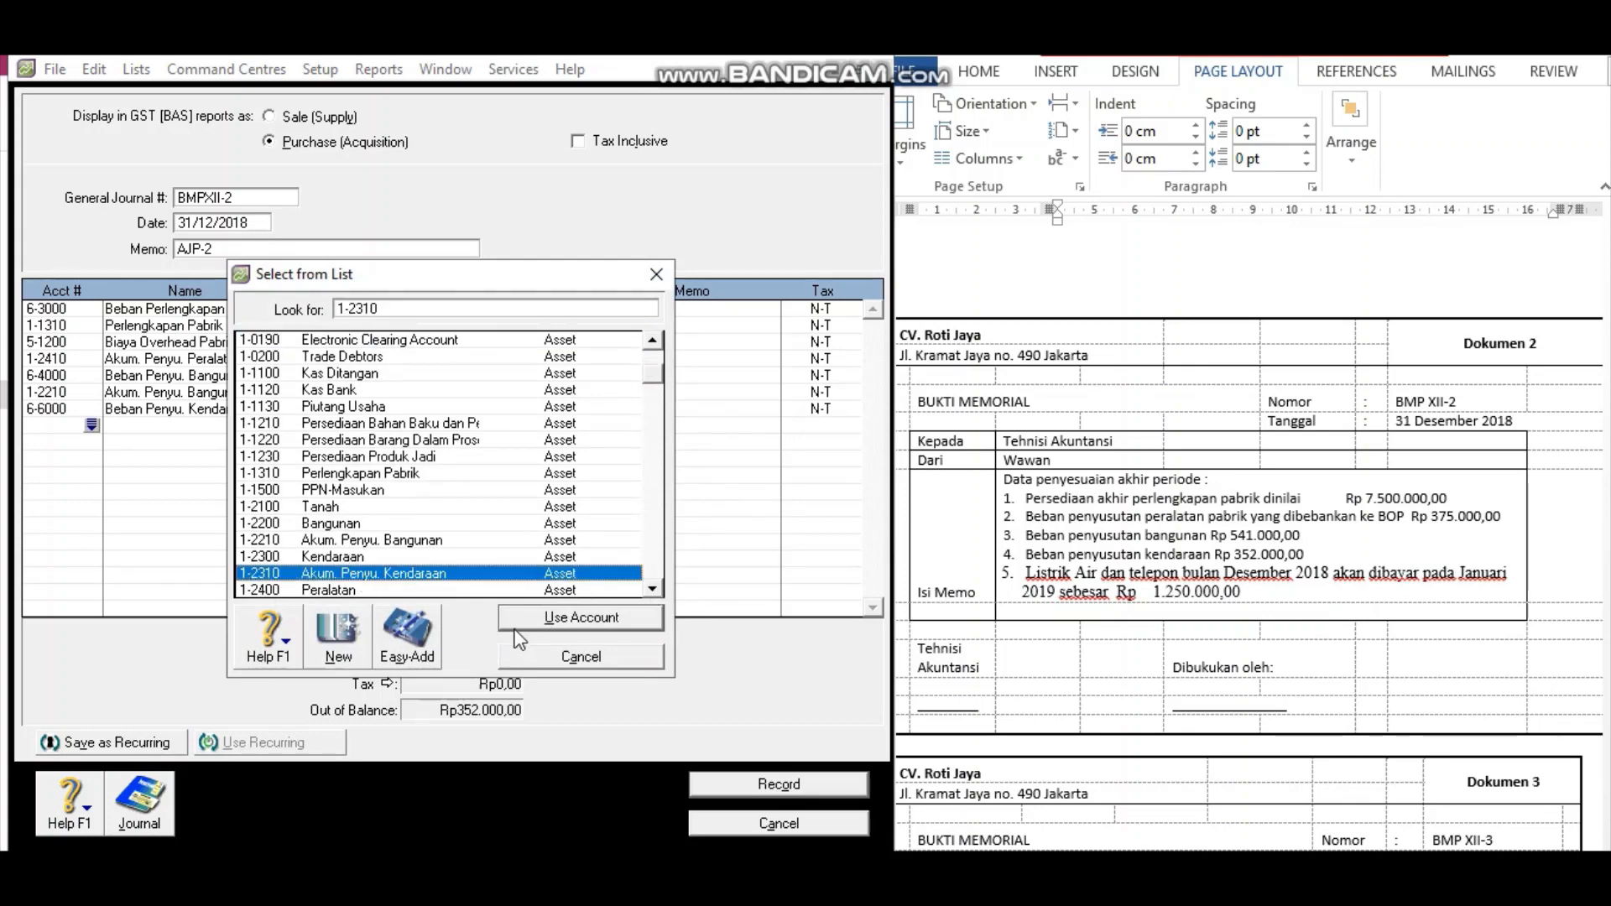
pyautogui.click(537, 611)
pyautogui.press('Tab')
pyautogui.press('Tab')
pyautogui.press('Tab')
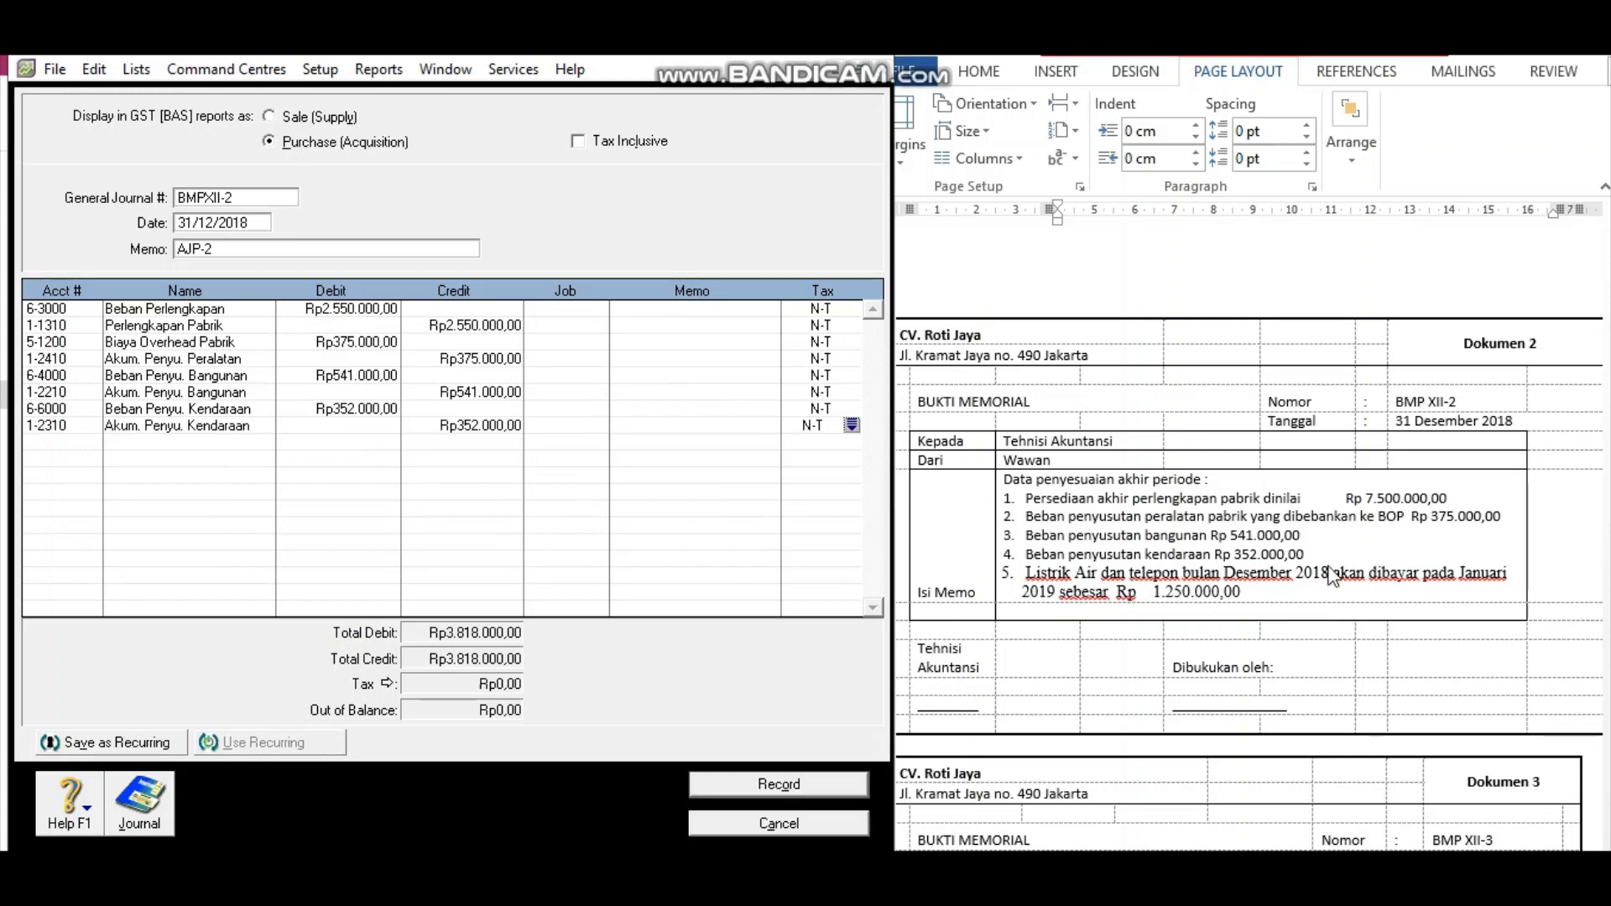
# Add account 6-7000 Beban Listrik Air dan Telpon on the ninth line with a debit of Rp1.250.000,00.
pyautogui.press('Tab')
pyautogui.press('Tab')
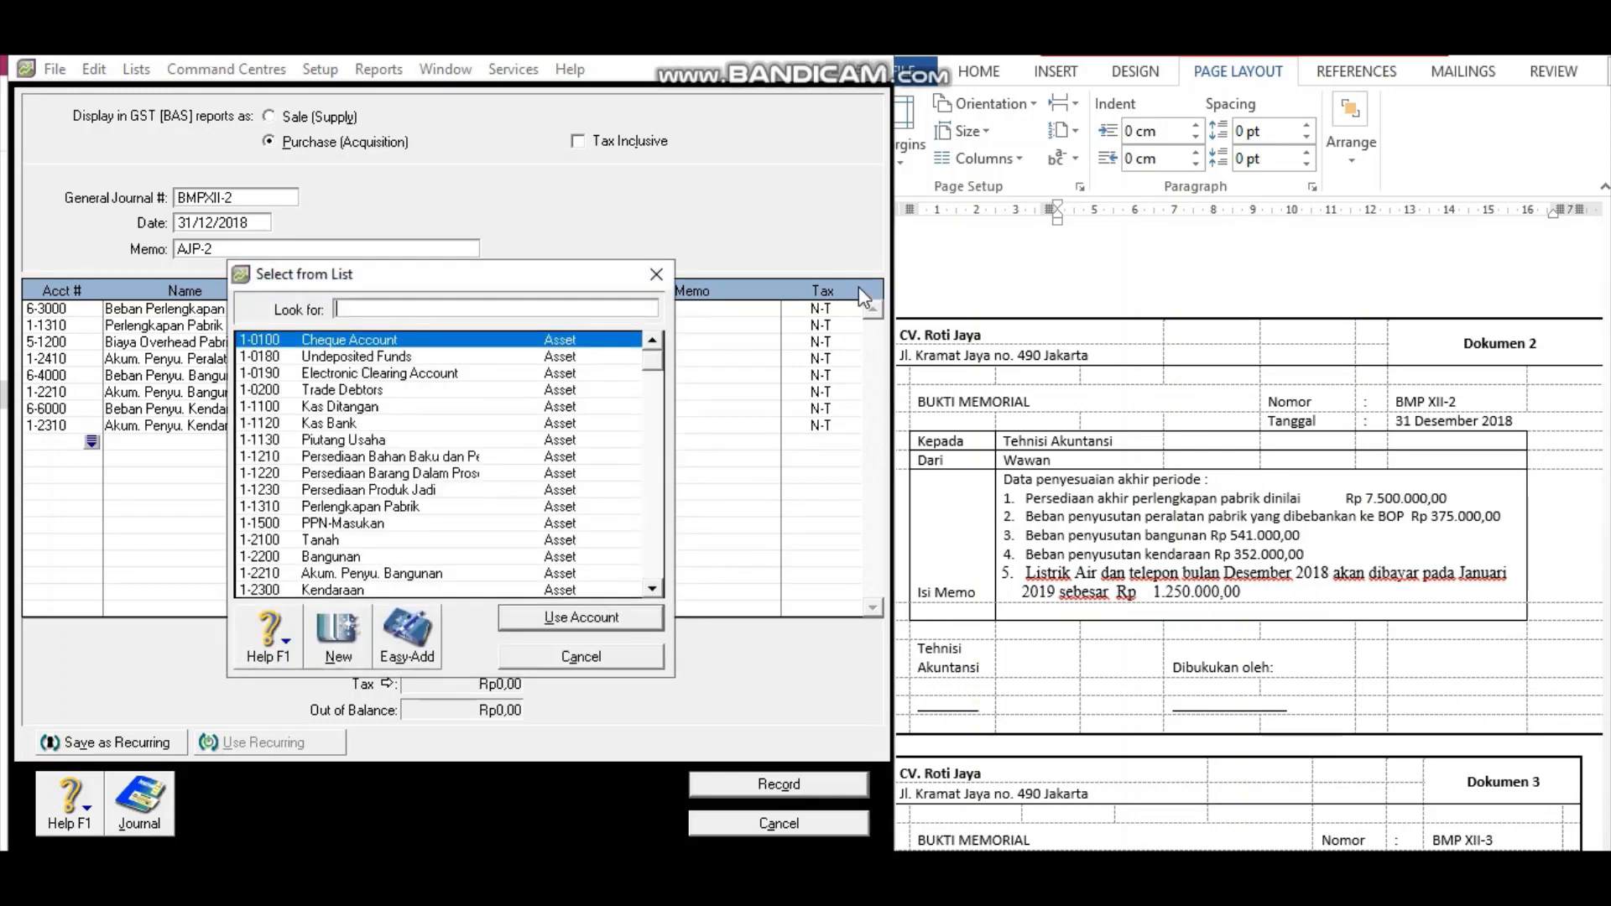
pyautogui.write('6')
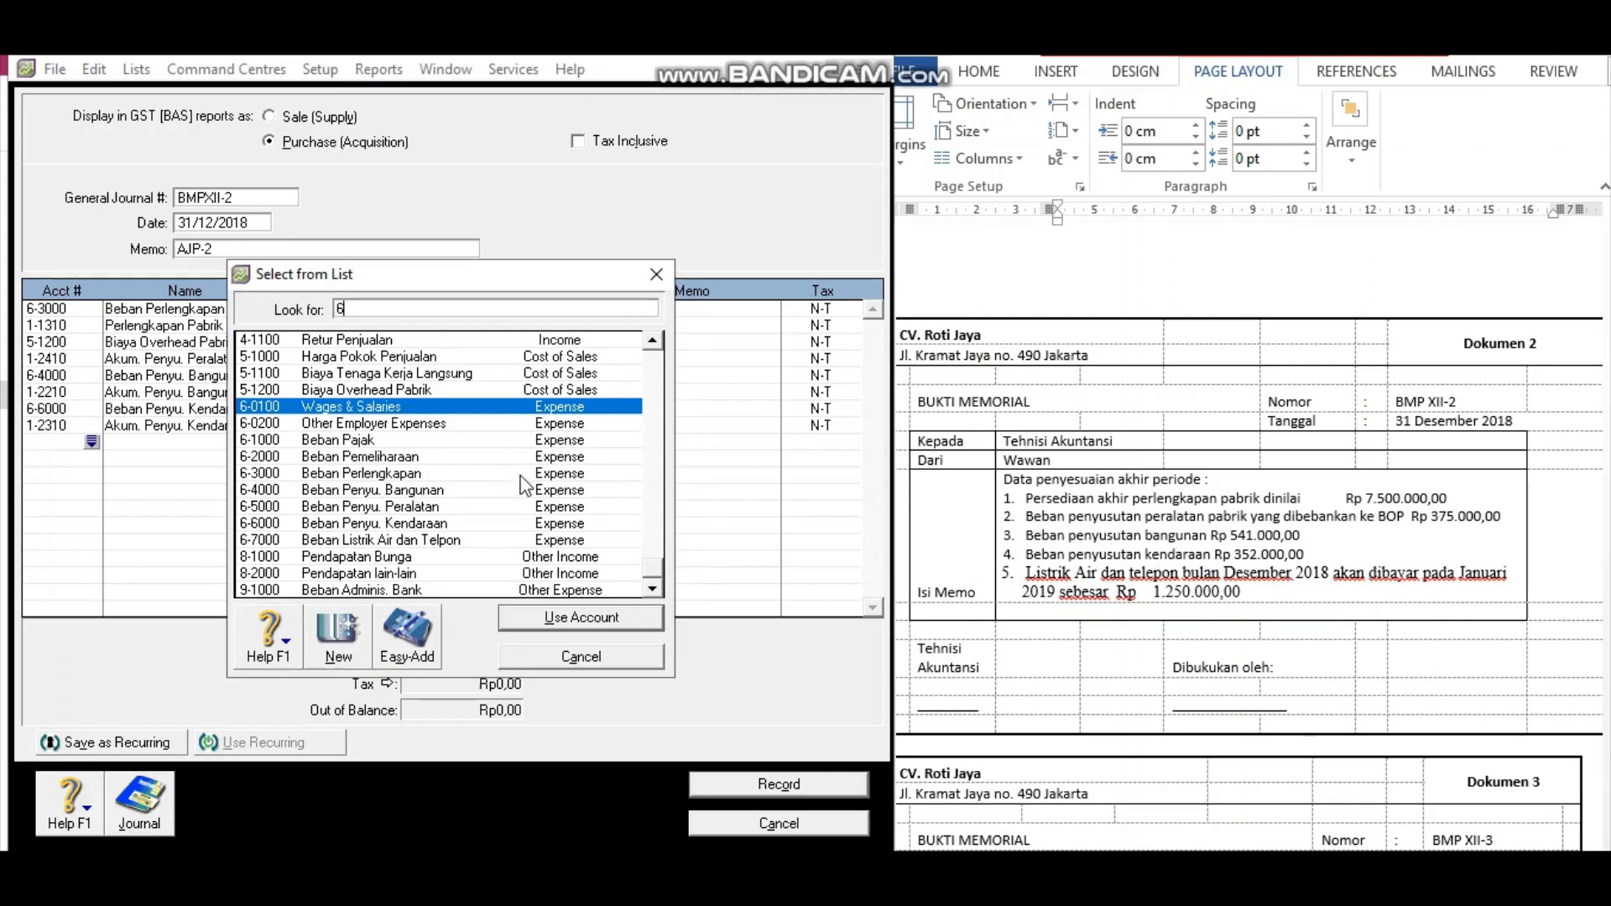
pyautogui.click(438, 541)
pyautogui.click(556, 619)
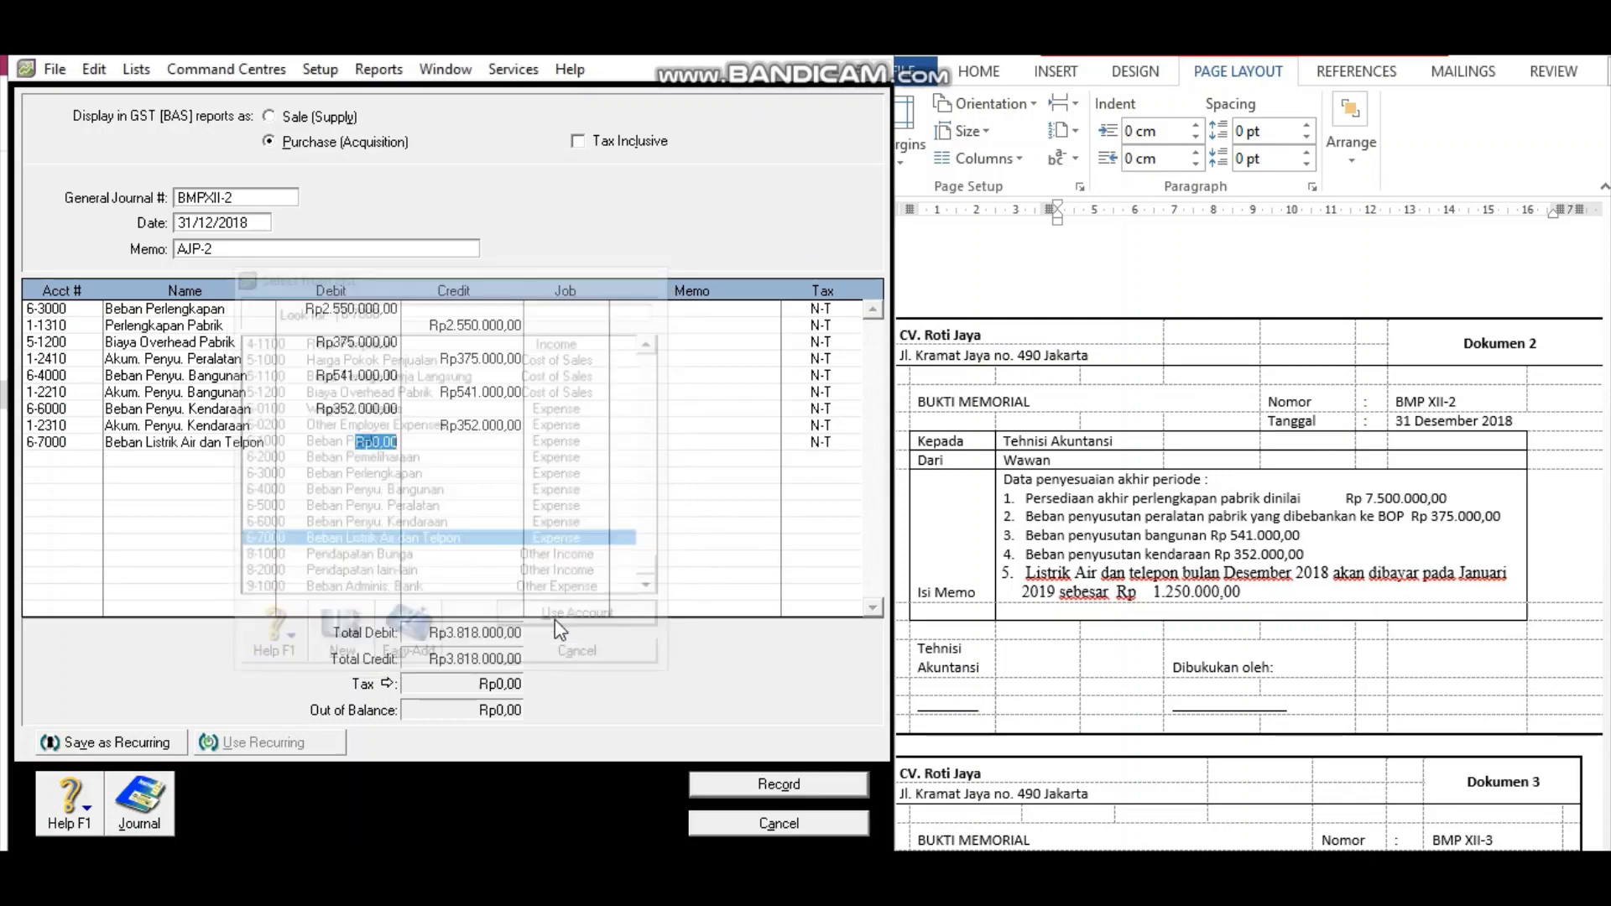
pyautogui.write('1.')
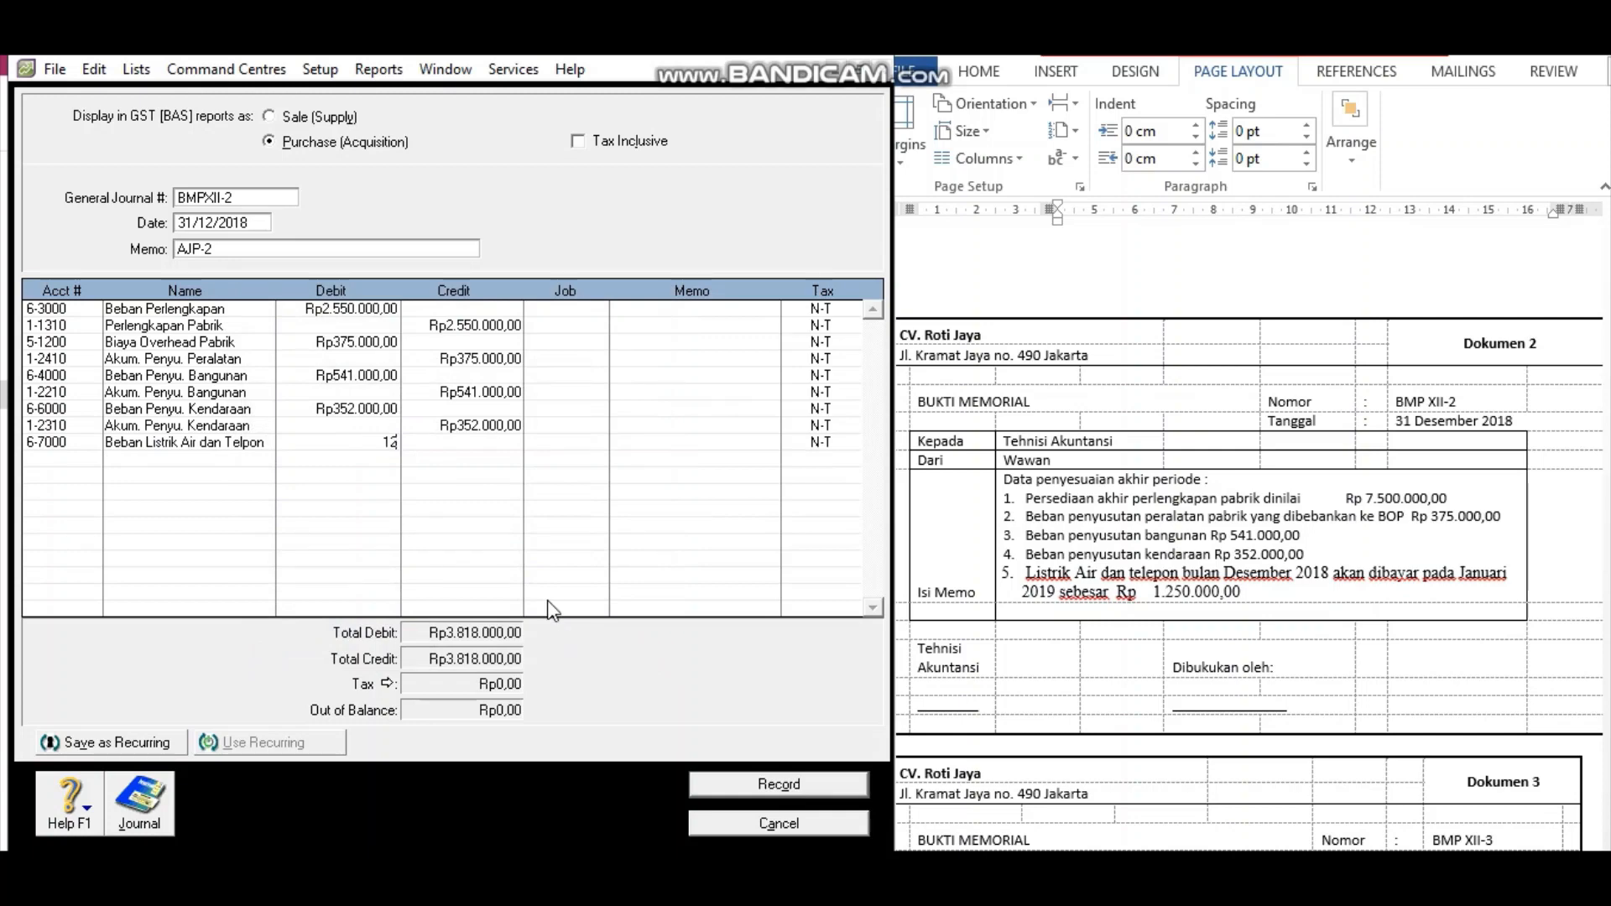
pyautogui.write('250.000')
pyautogui.press('Tab')
pyautogui.press('Tab')
pyautogui.press('Tab')
pyautogui.press('Tab')
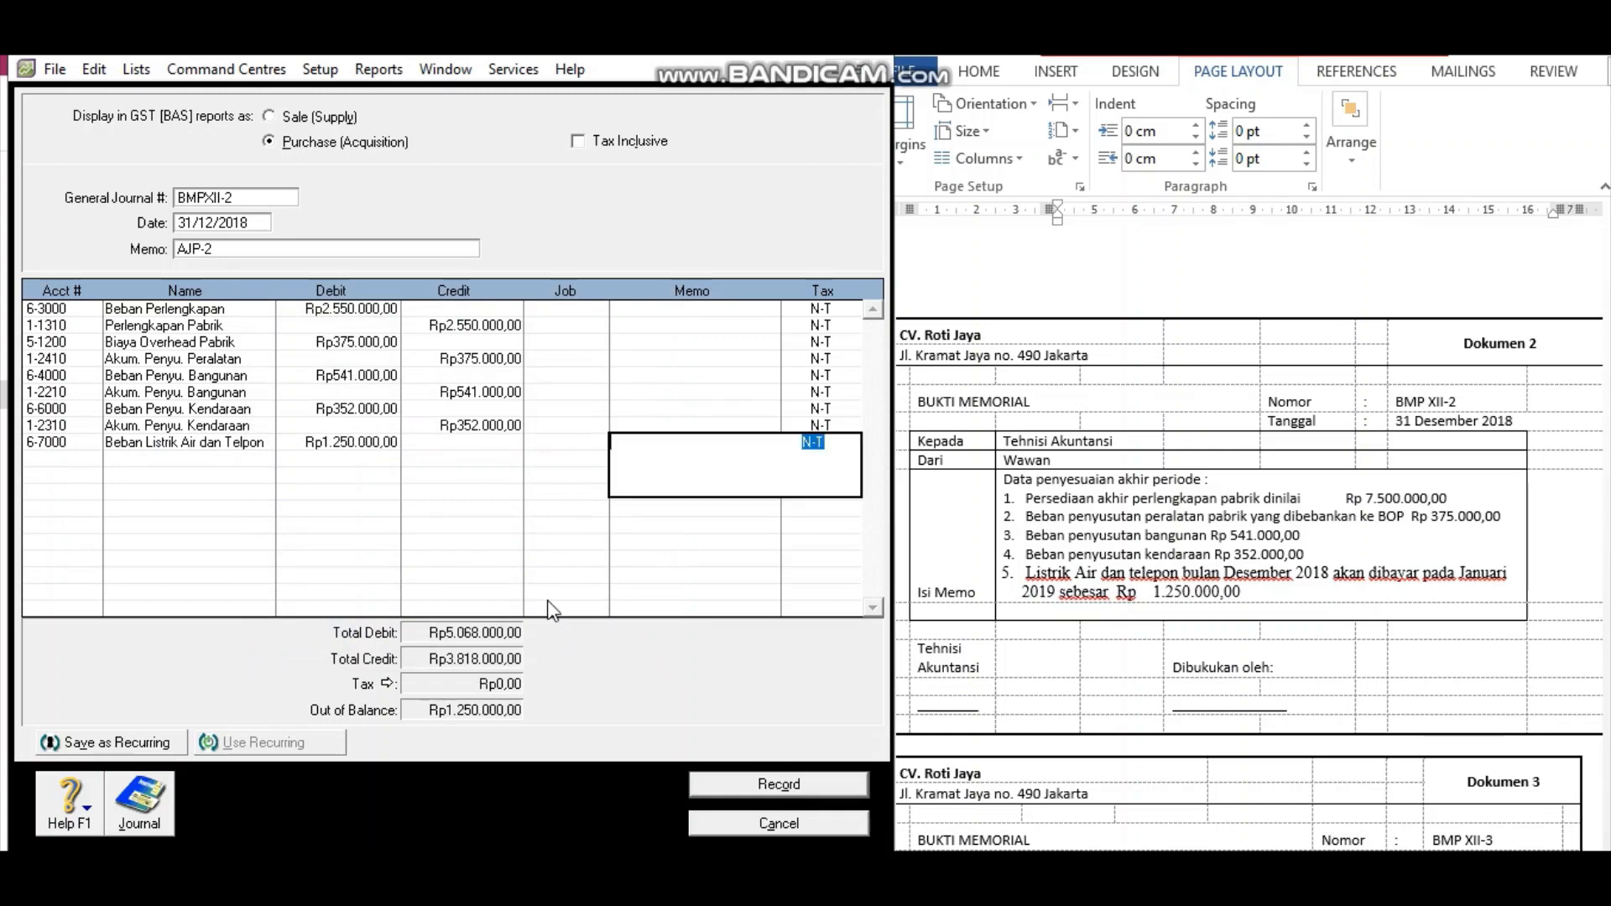
# Add account 2-1300 Utang Beban on the tenth line with a credit of Rp1.250.000,00.
pyautogui.press('Tab')
pyautogui.press('Tab')
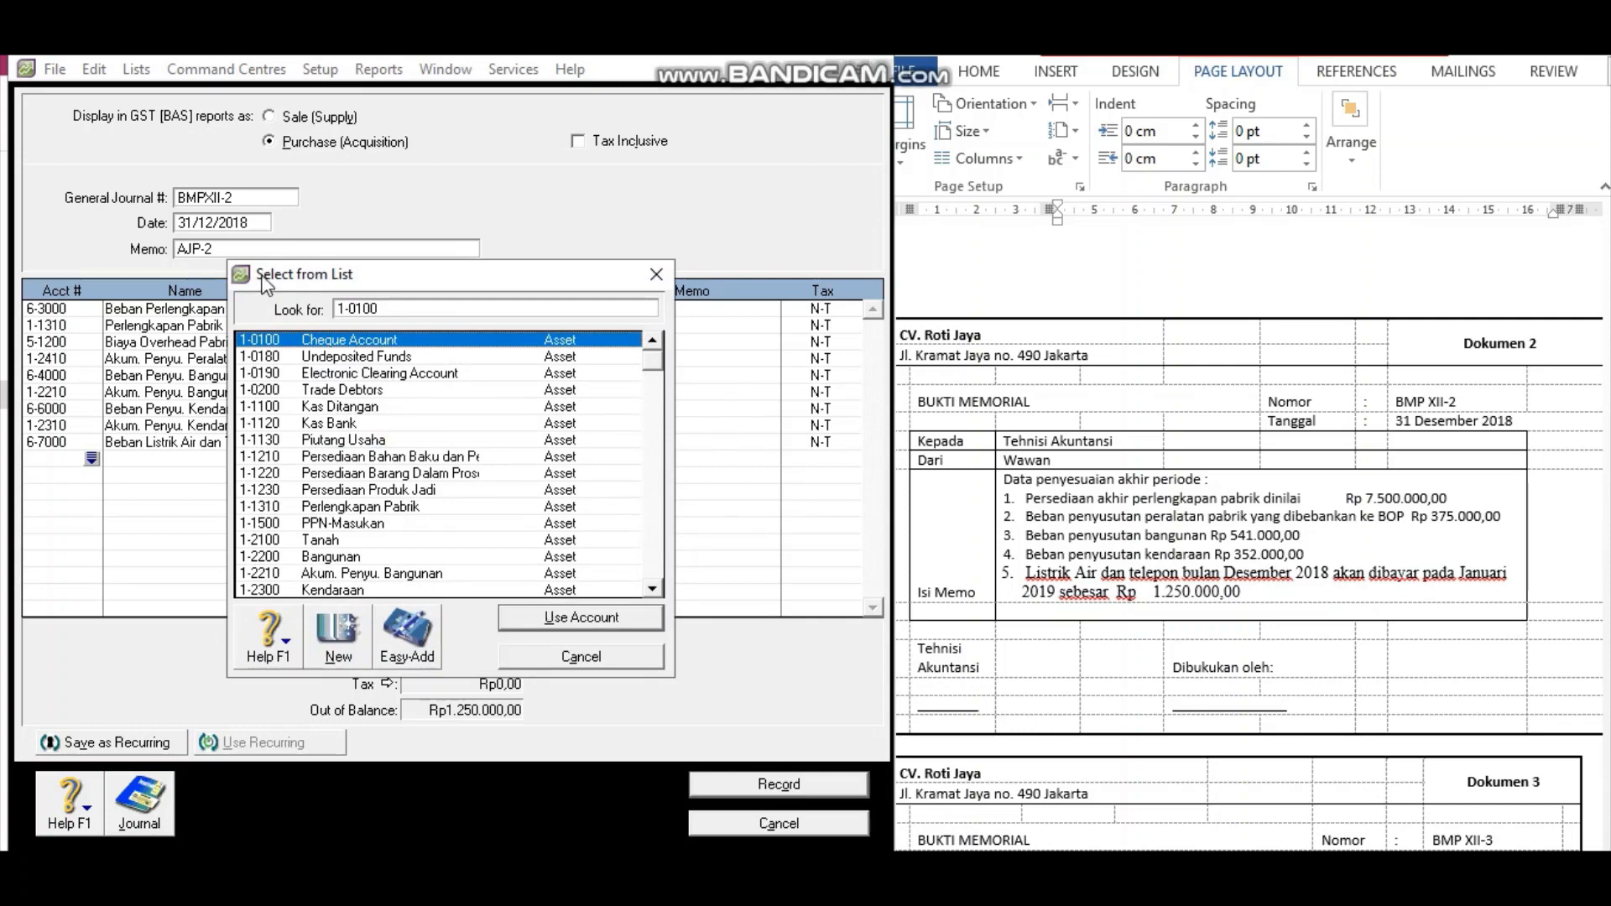
pyautogui.click(416, 310)
pyautogui.write('2')
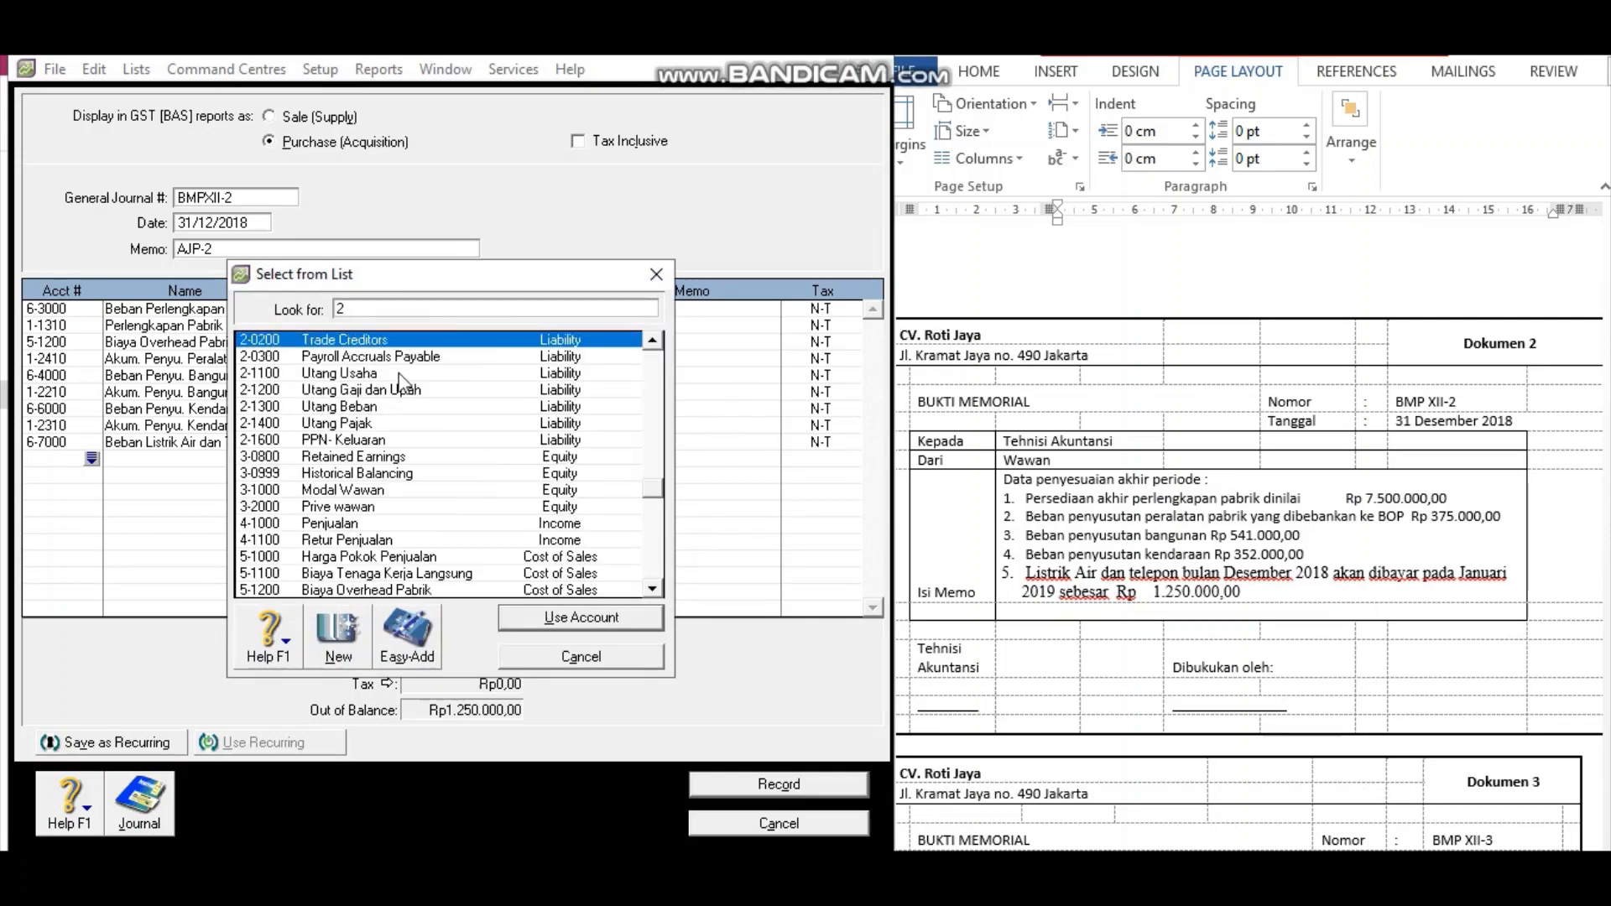
pyautogui.click(375, 407)
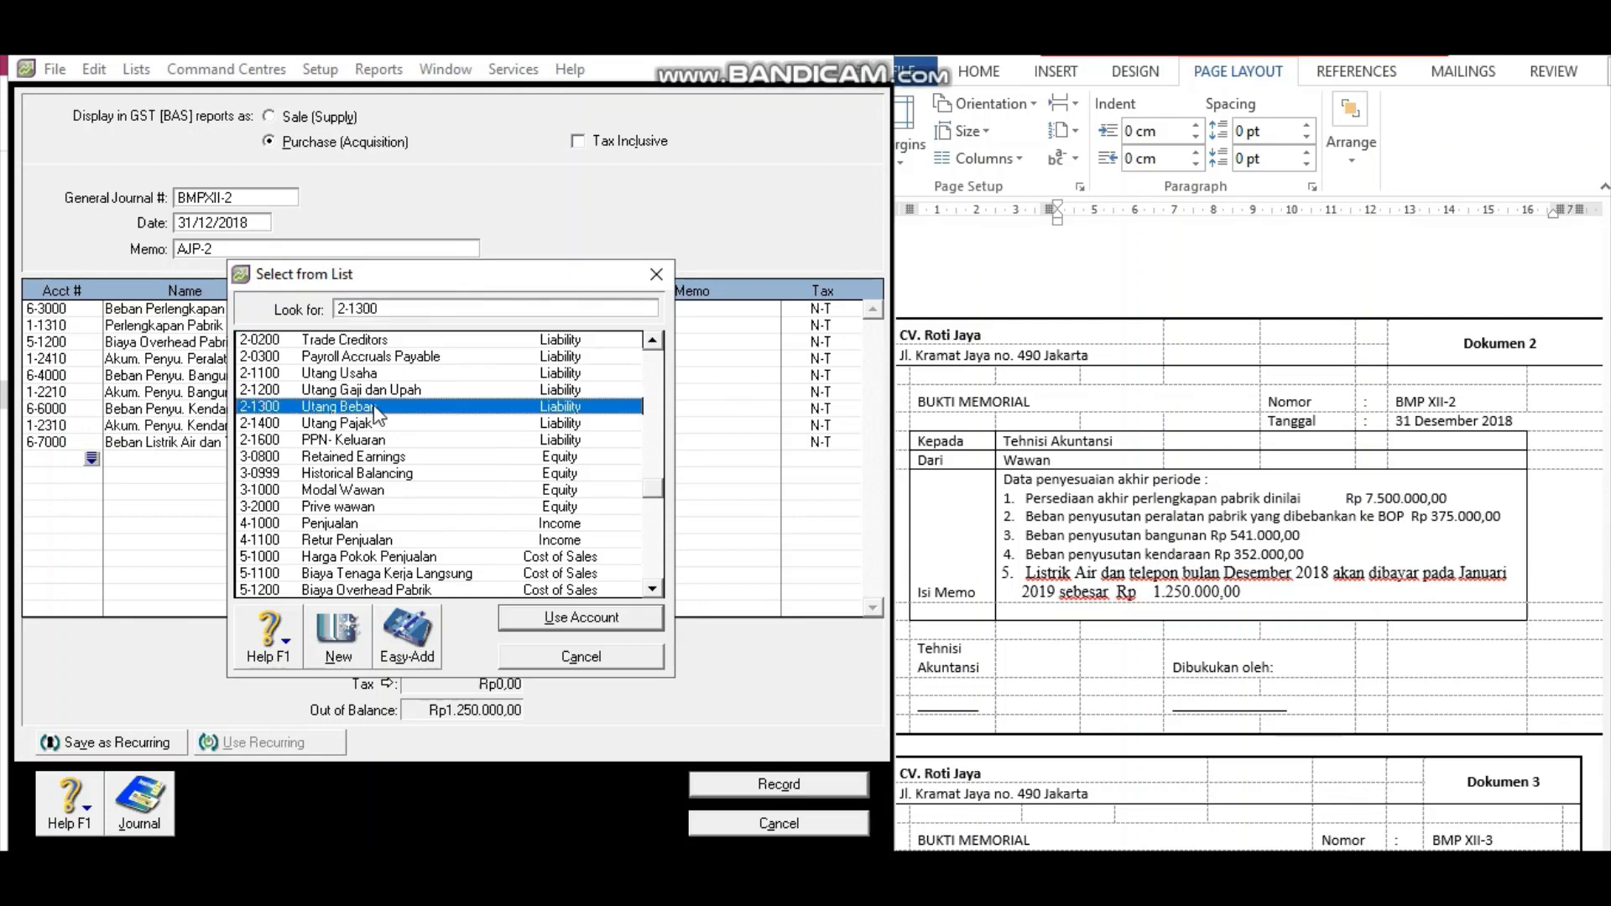
pyautogui.click(537, 621)
pyautogui.press('Tab')
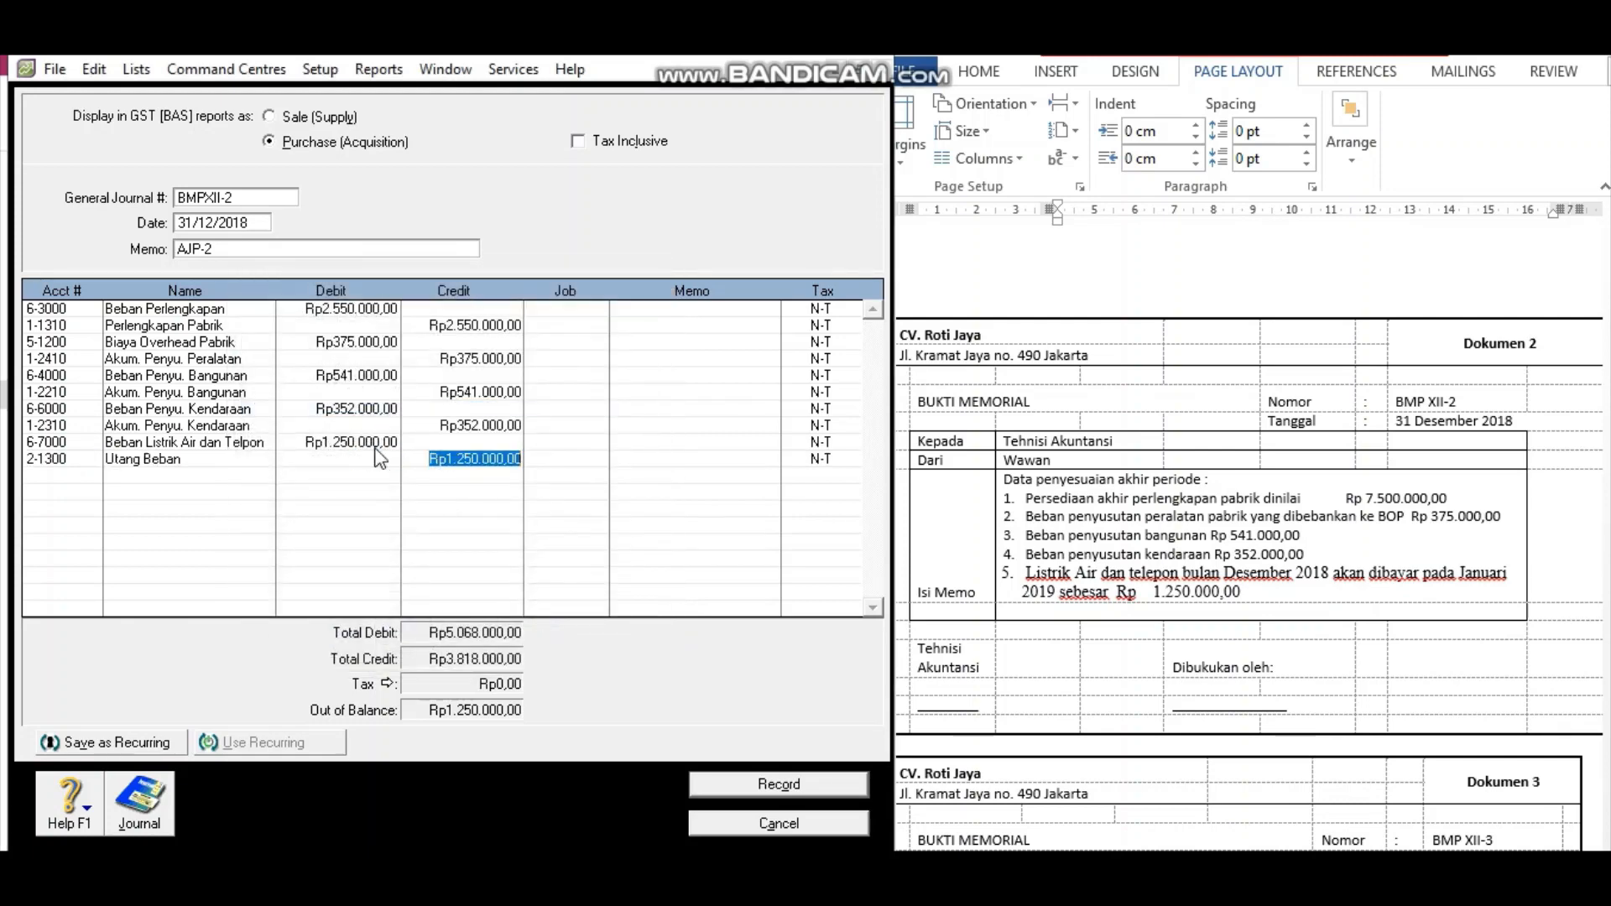
pyautogui.press('Tab')
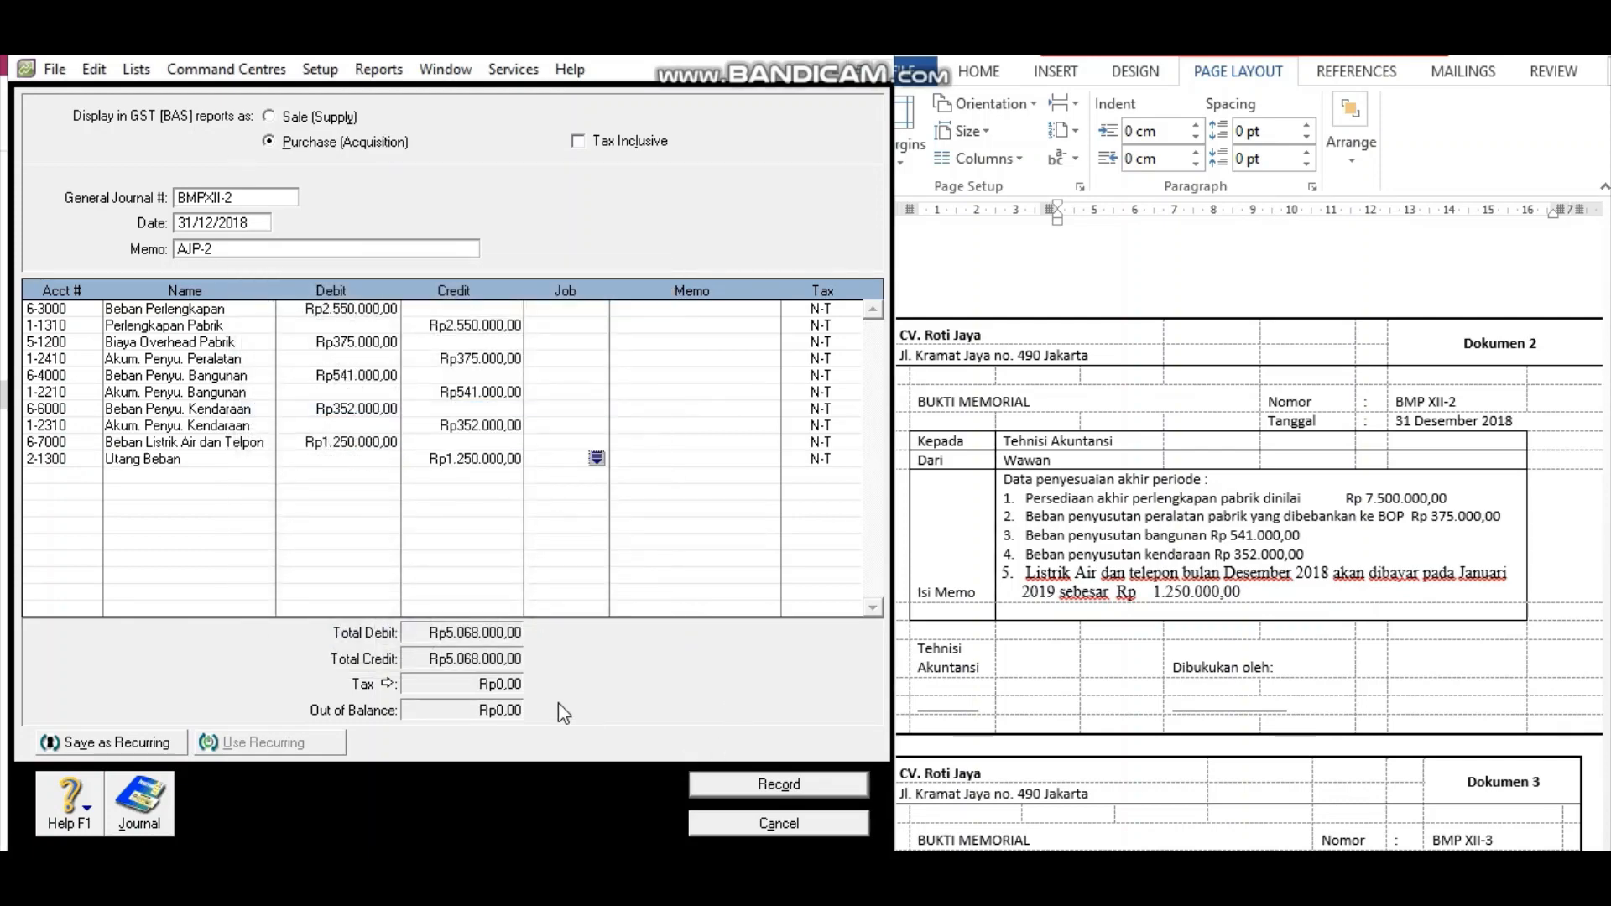
# Record the BMPXII-2 journal entry and bring the Dokumen 3 voucher into view in the Word document.
pyautogui.click(793, 785)
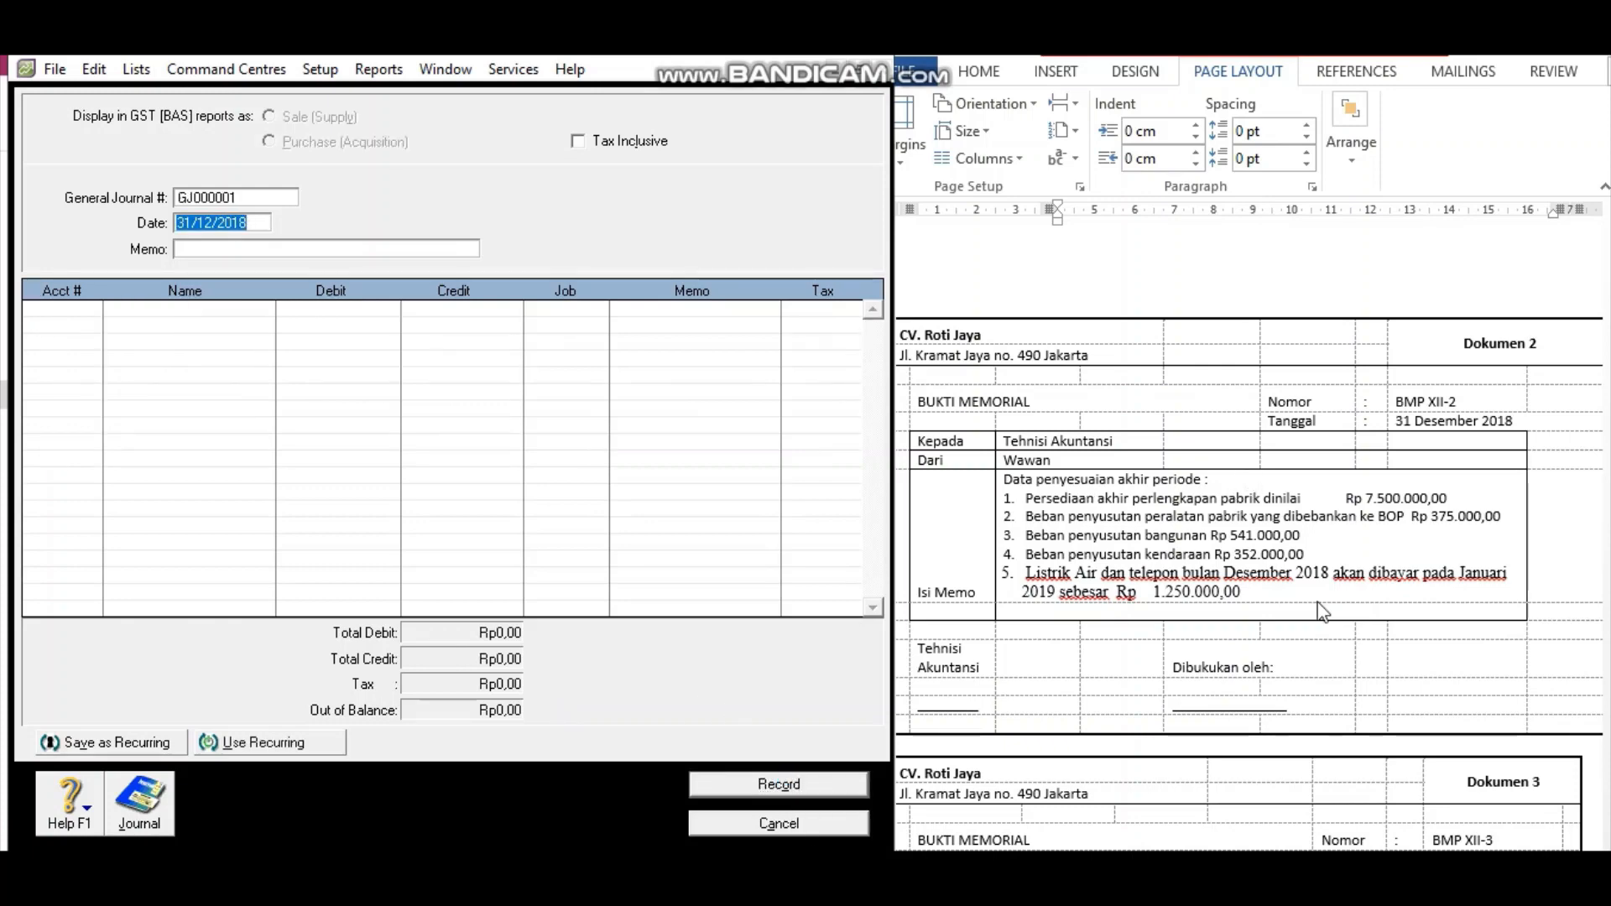
pyautogui.click(1363, 625)
pyautogui.scroll(-4, 1363, 625)
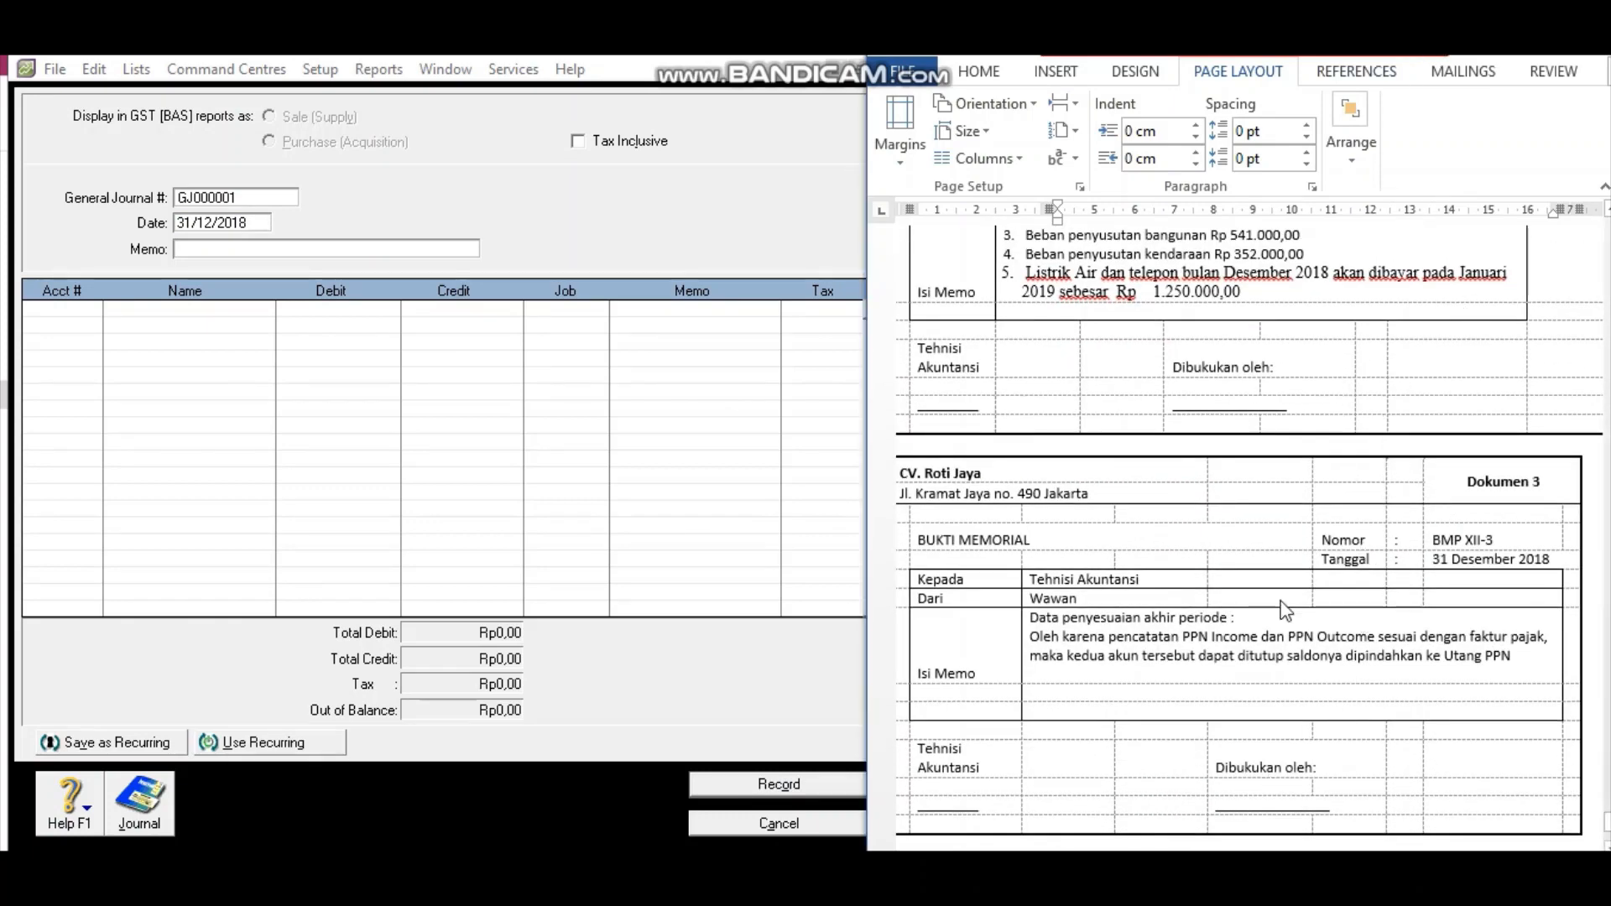
pyautogui.scroll(-1, 1285, 608)
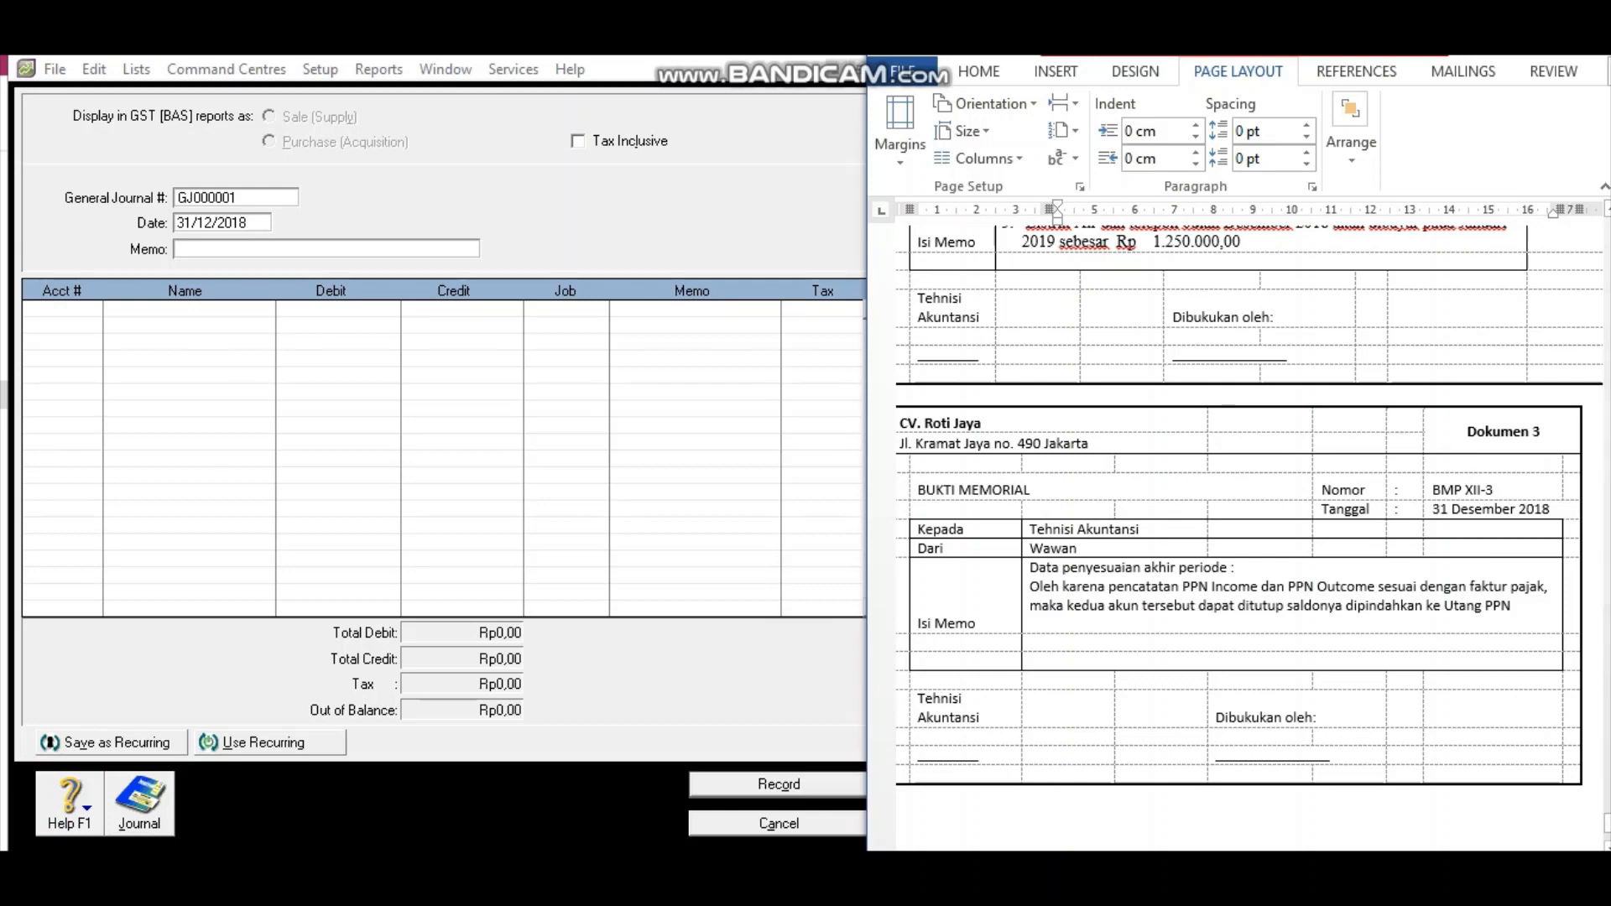
# In MYOB, set the new entry's general journal number to BMPXII-3 and its memo to AJP-3.
pyautogui.click(241, 220)
pyautogui.click(241, 198)
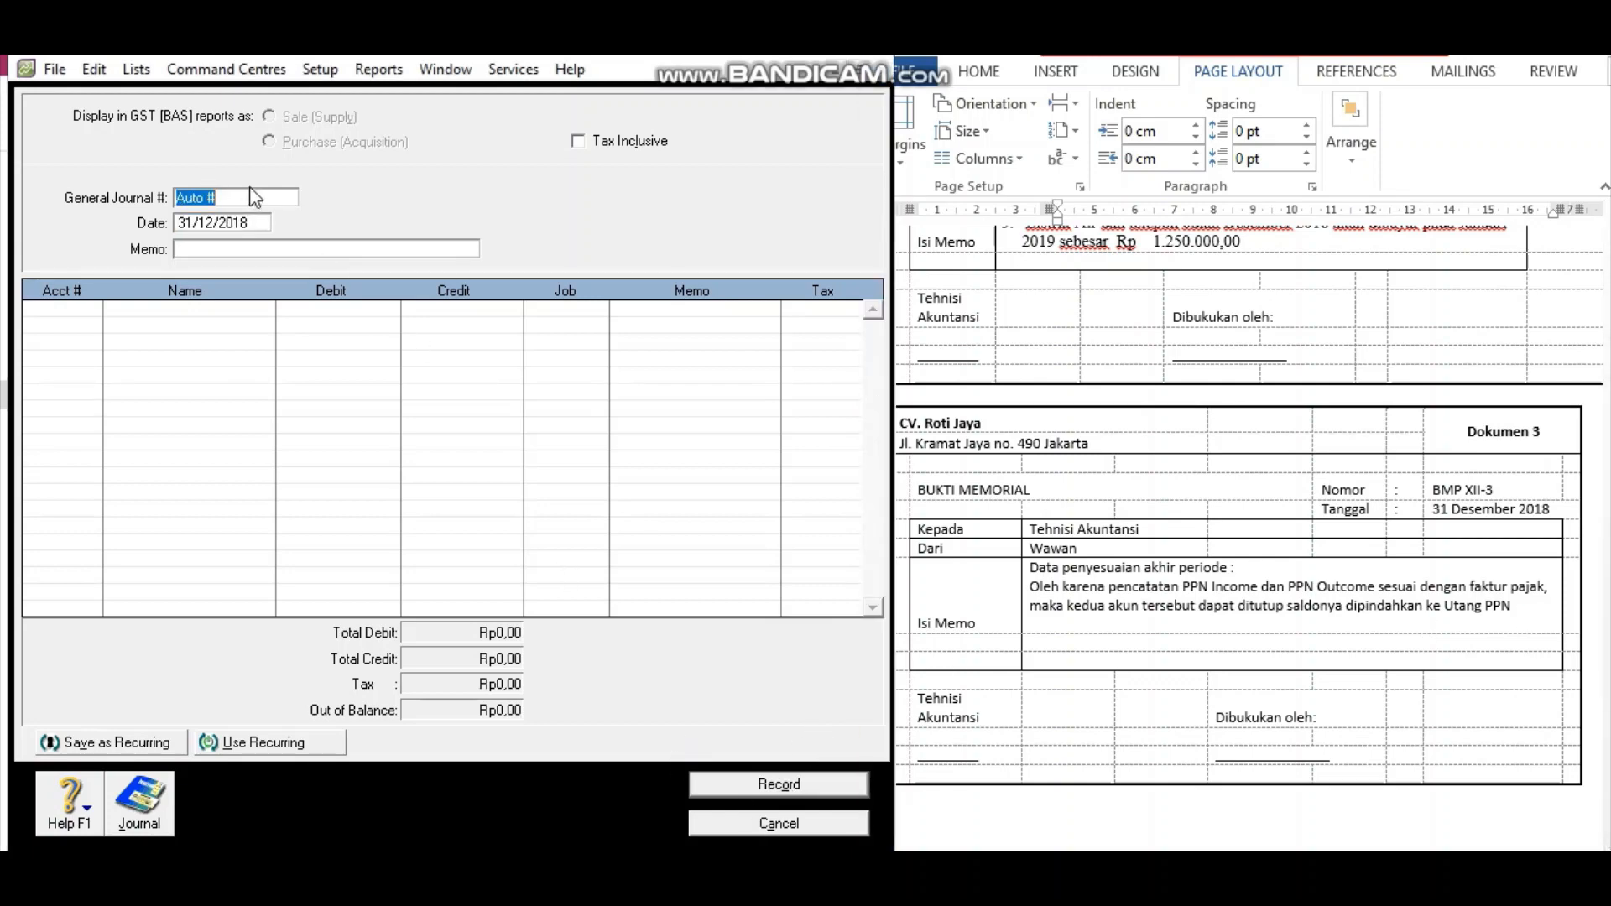
pyautogui.write('BMPXII-3')
pyautogui.press('Tab')
pyautogui.press('Tab')
pyautogui.write('AJP-3')
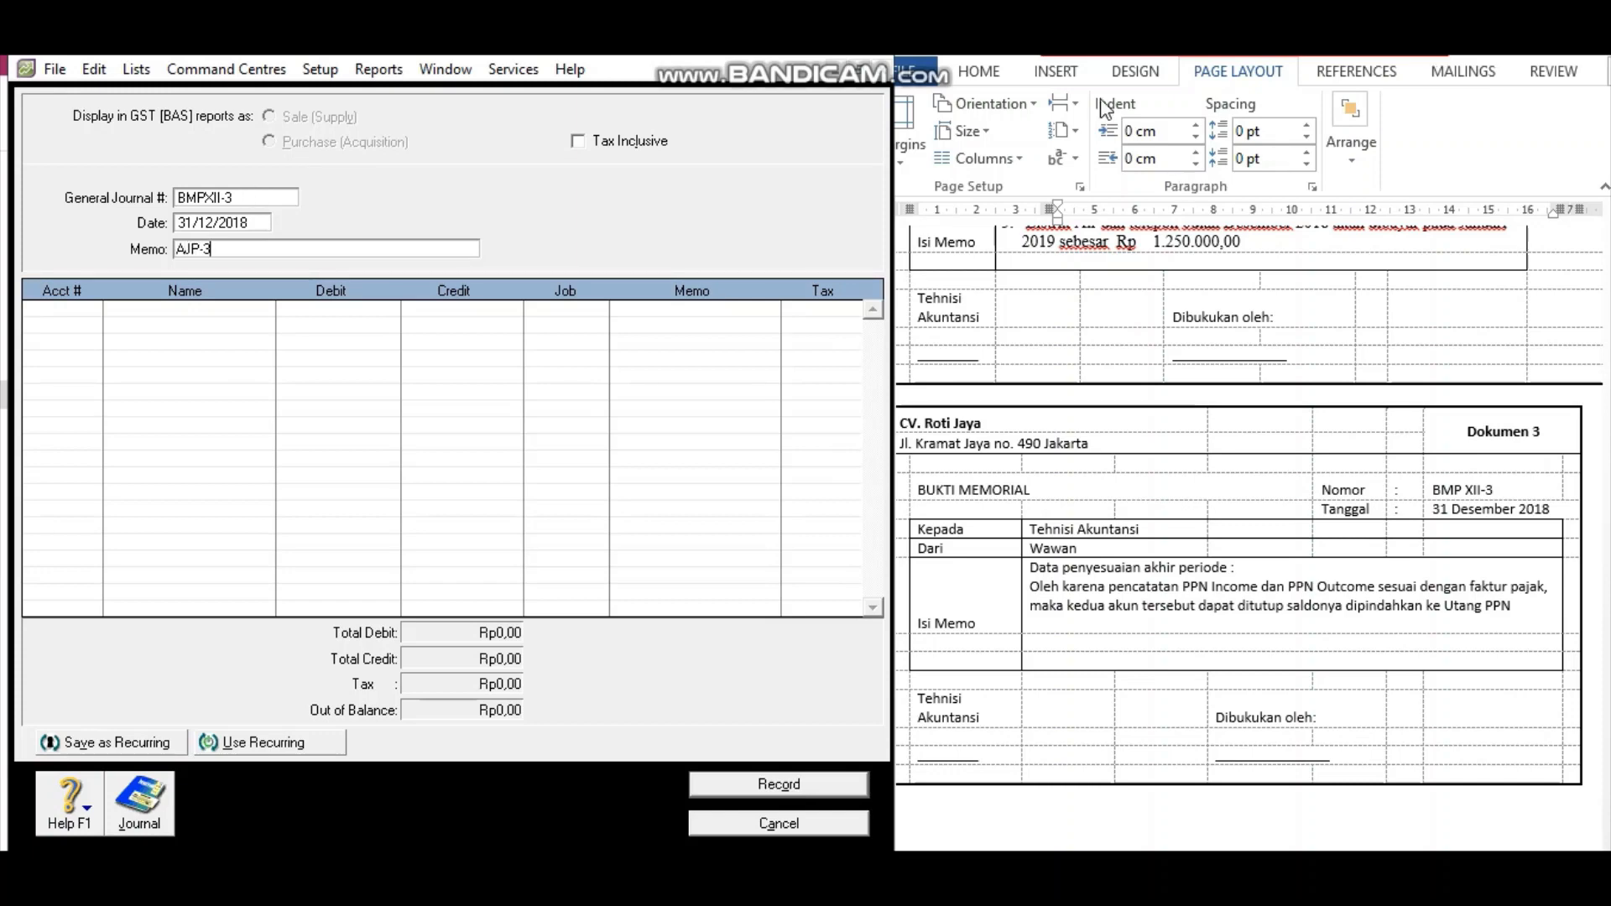
# Display the December 2018 Trial Balance report and look up the year-to-date credit balance of PPN-Keluaran.
pyautogui.click(842, 82)
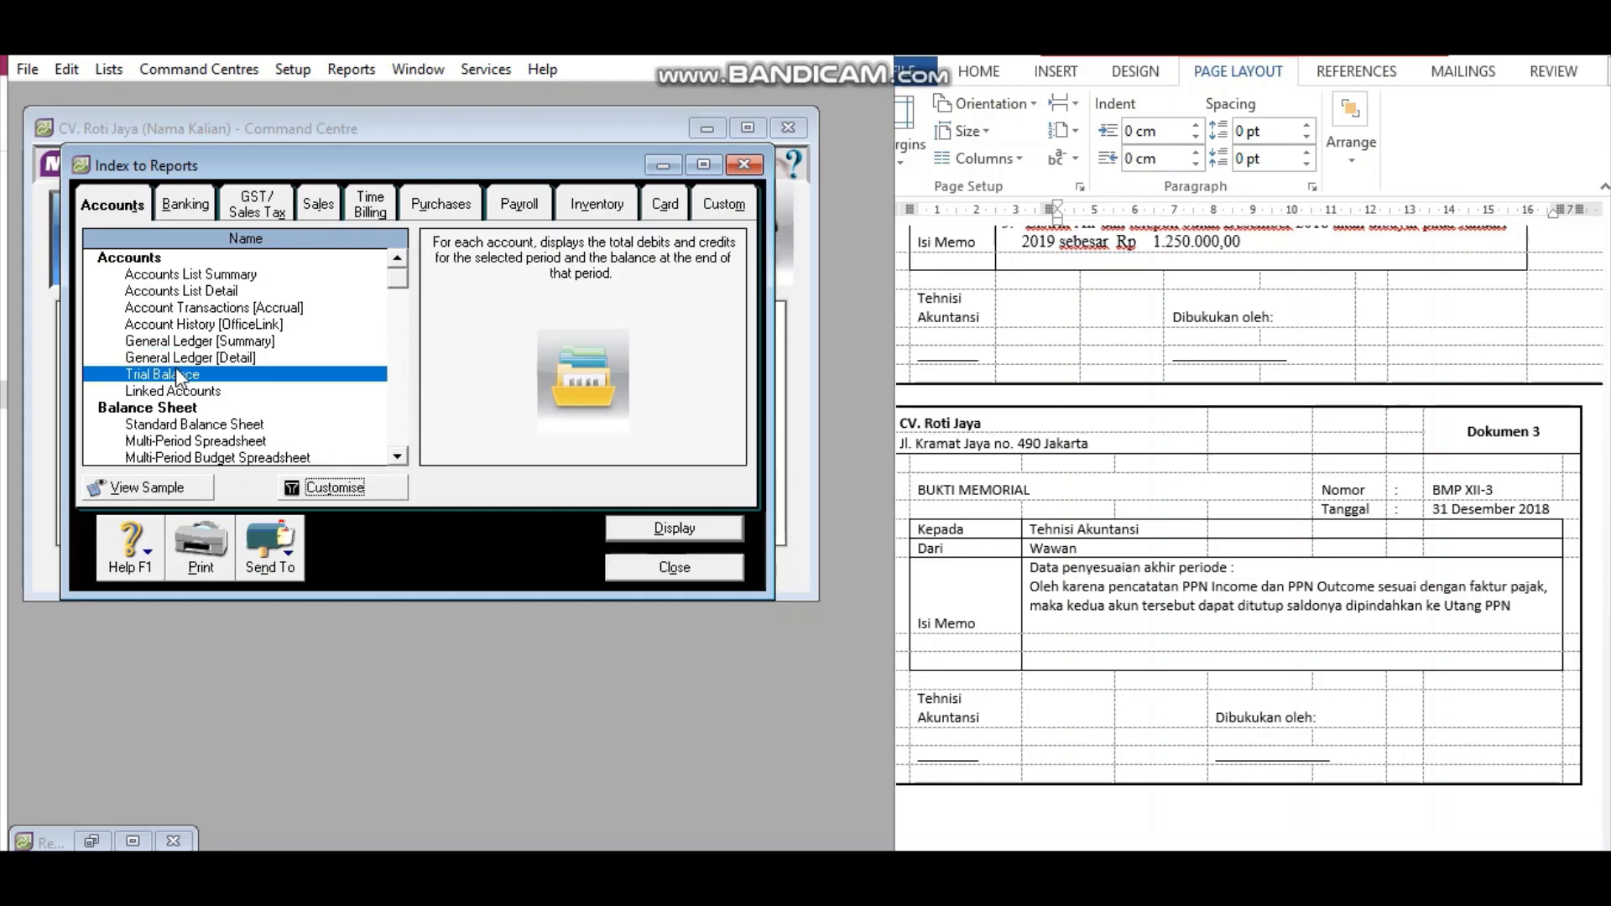
pyautogui.click(696, 526)
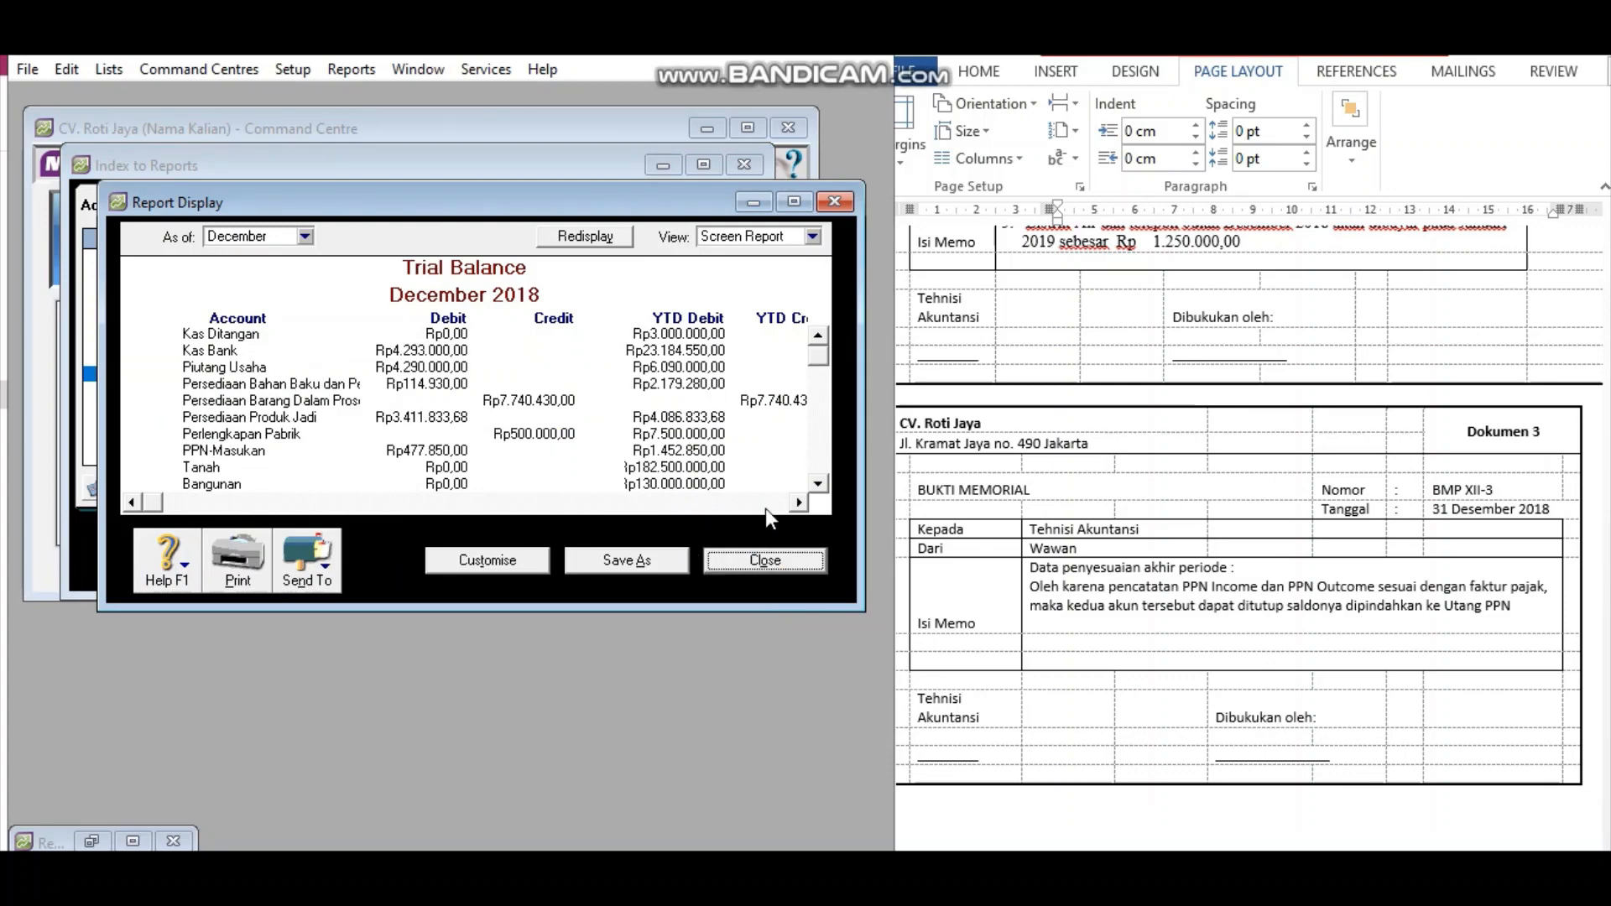
pyautogui.click(819, 487)
pyautogui.click(819, 486)
pyautogui.click(820, 487)
pyautogui.click(819, 487)
pyautogui.click(820, 486)
pyautogui.click(820, 487)
pyautogui.click(819, 487)
pyautogui.click(820, 486)
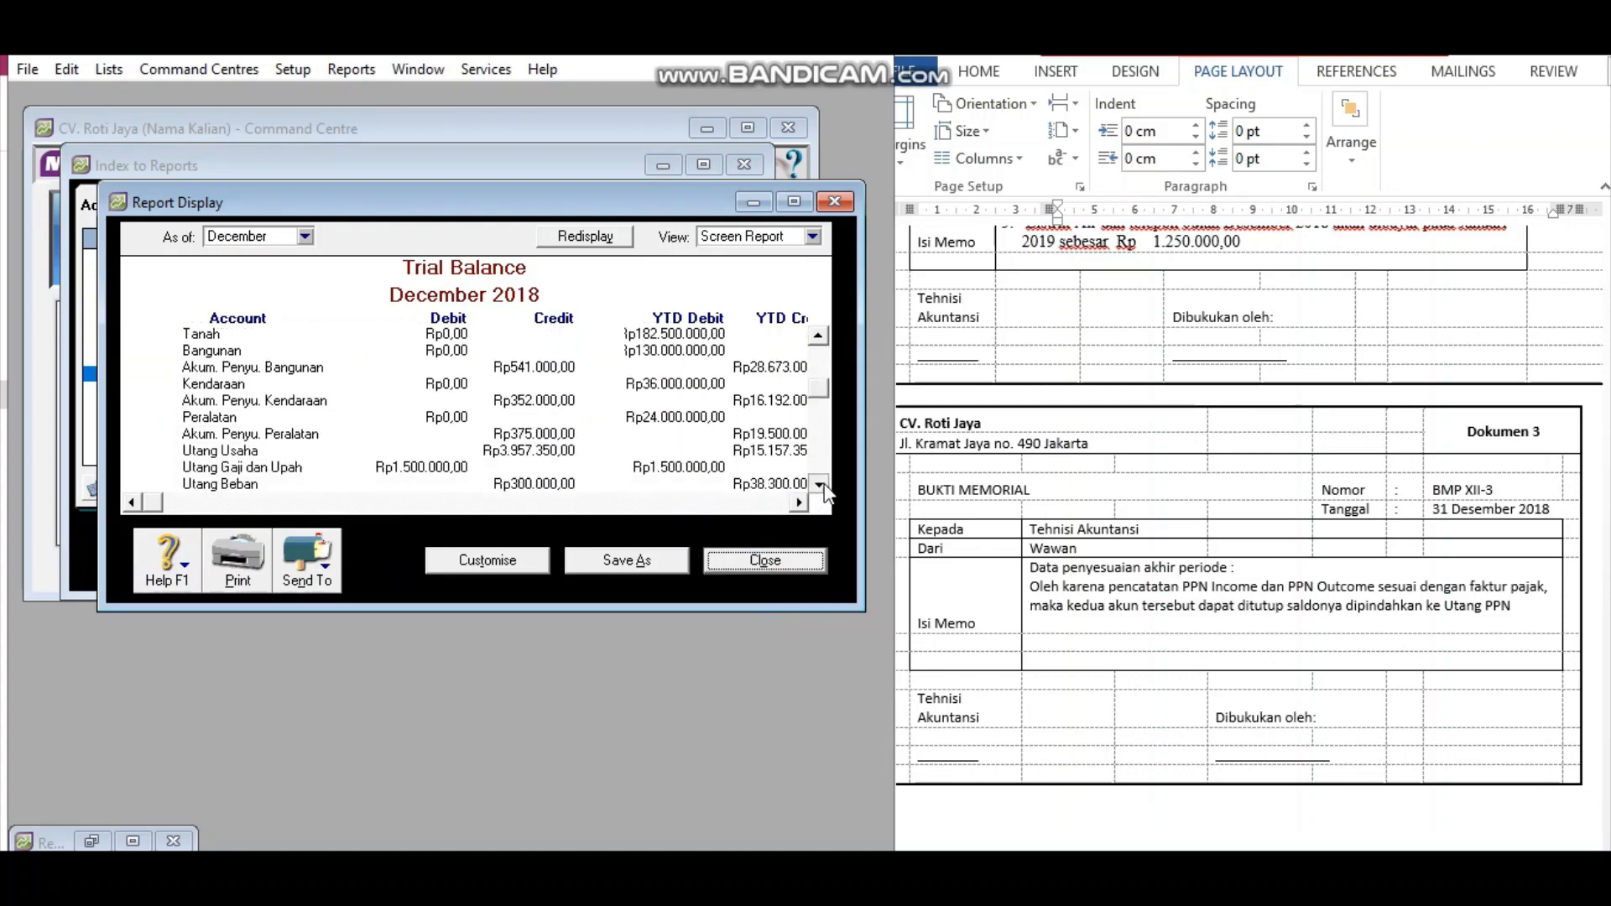
pyautogui.click(820, 487)
pyautogui.click(820, 486)
pyautogui.click(819, 487)
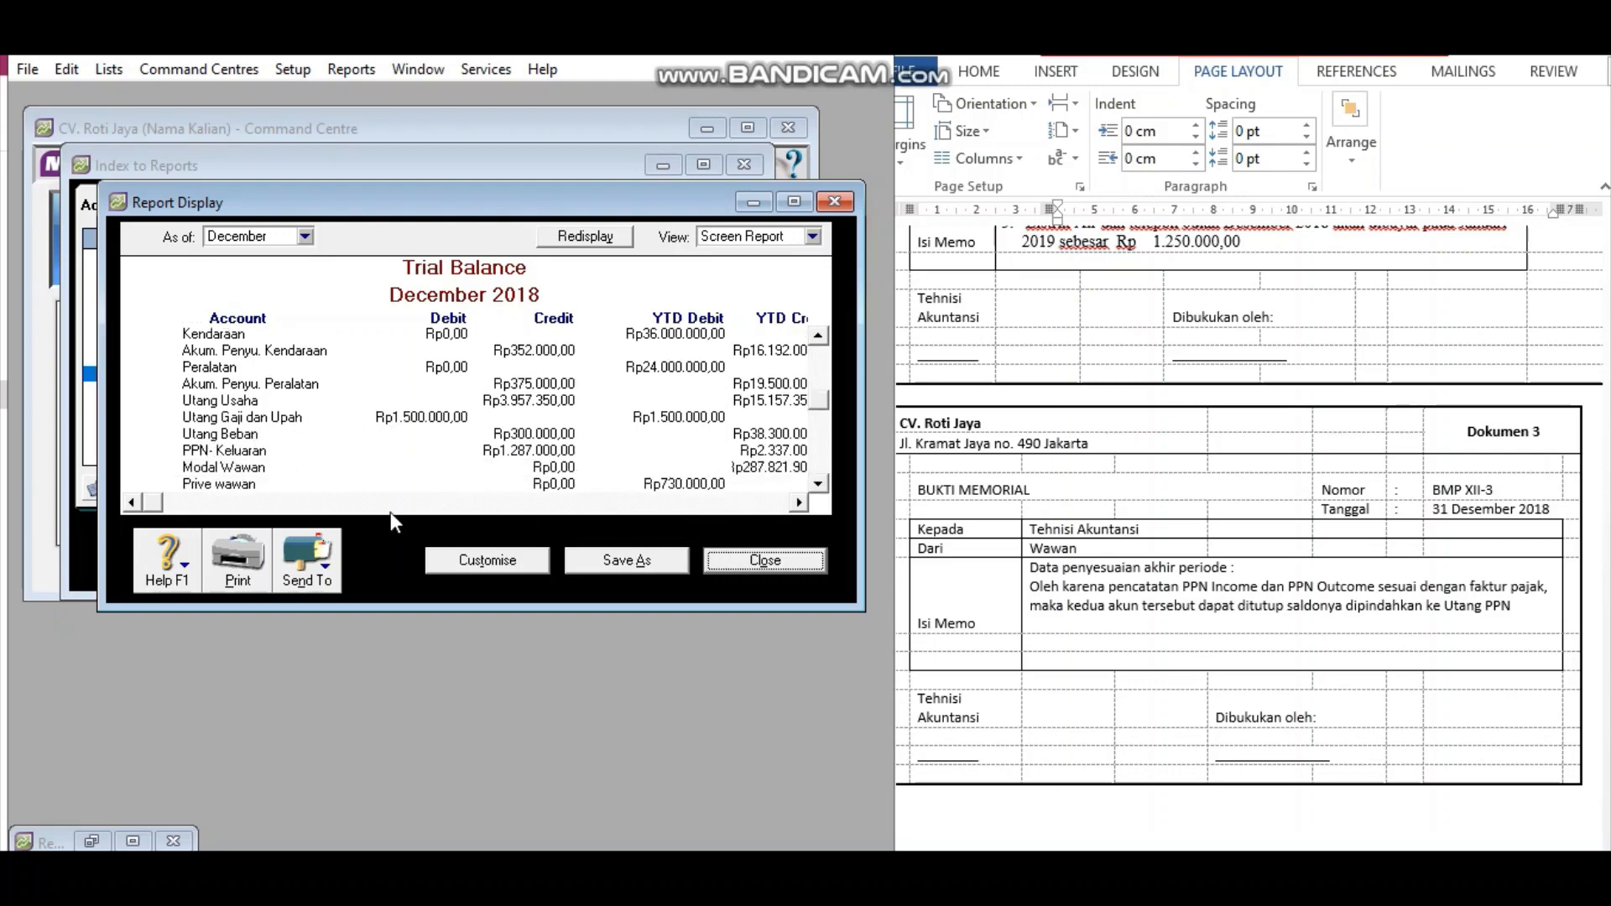
pyautogui.click(798, 503)
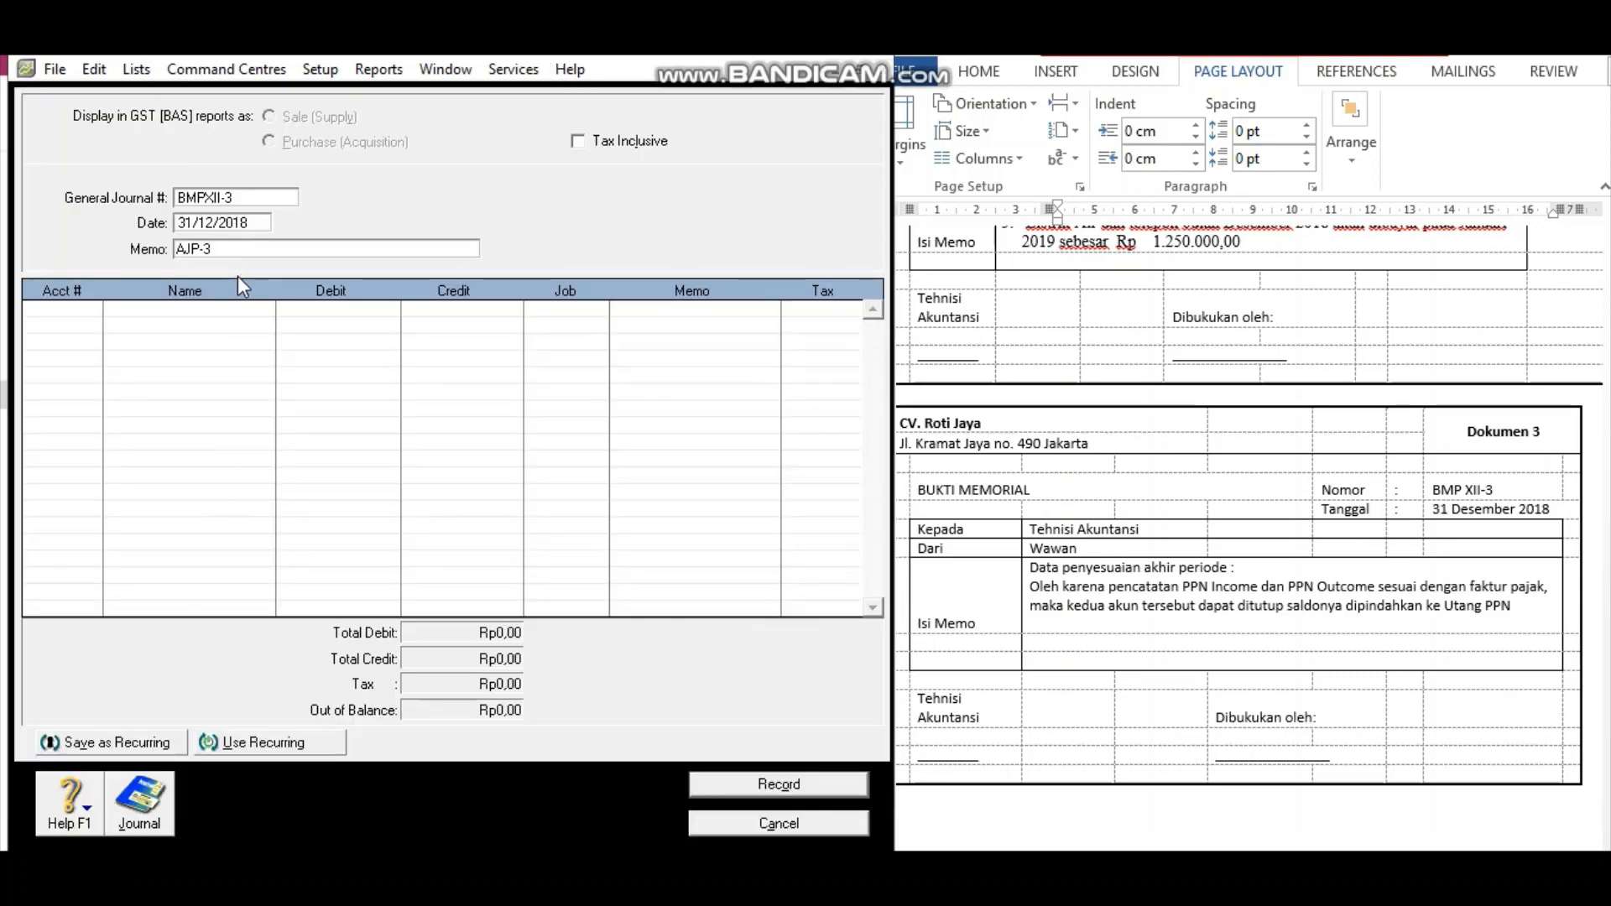
# Add account 2-1600 PPN-Keluaran on the first line of the BMPXII-3 entry with a debit of Rp2.337.000,00.
pyautogui.press('Tab')
pyautogui.press('Tab')
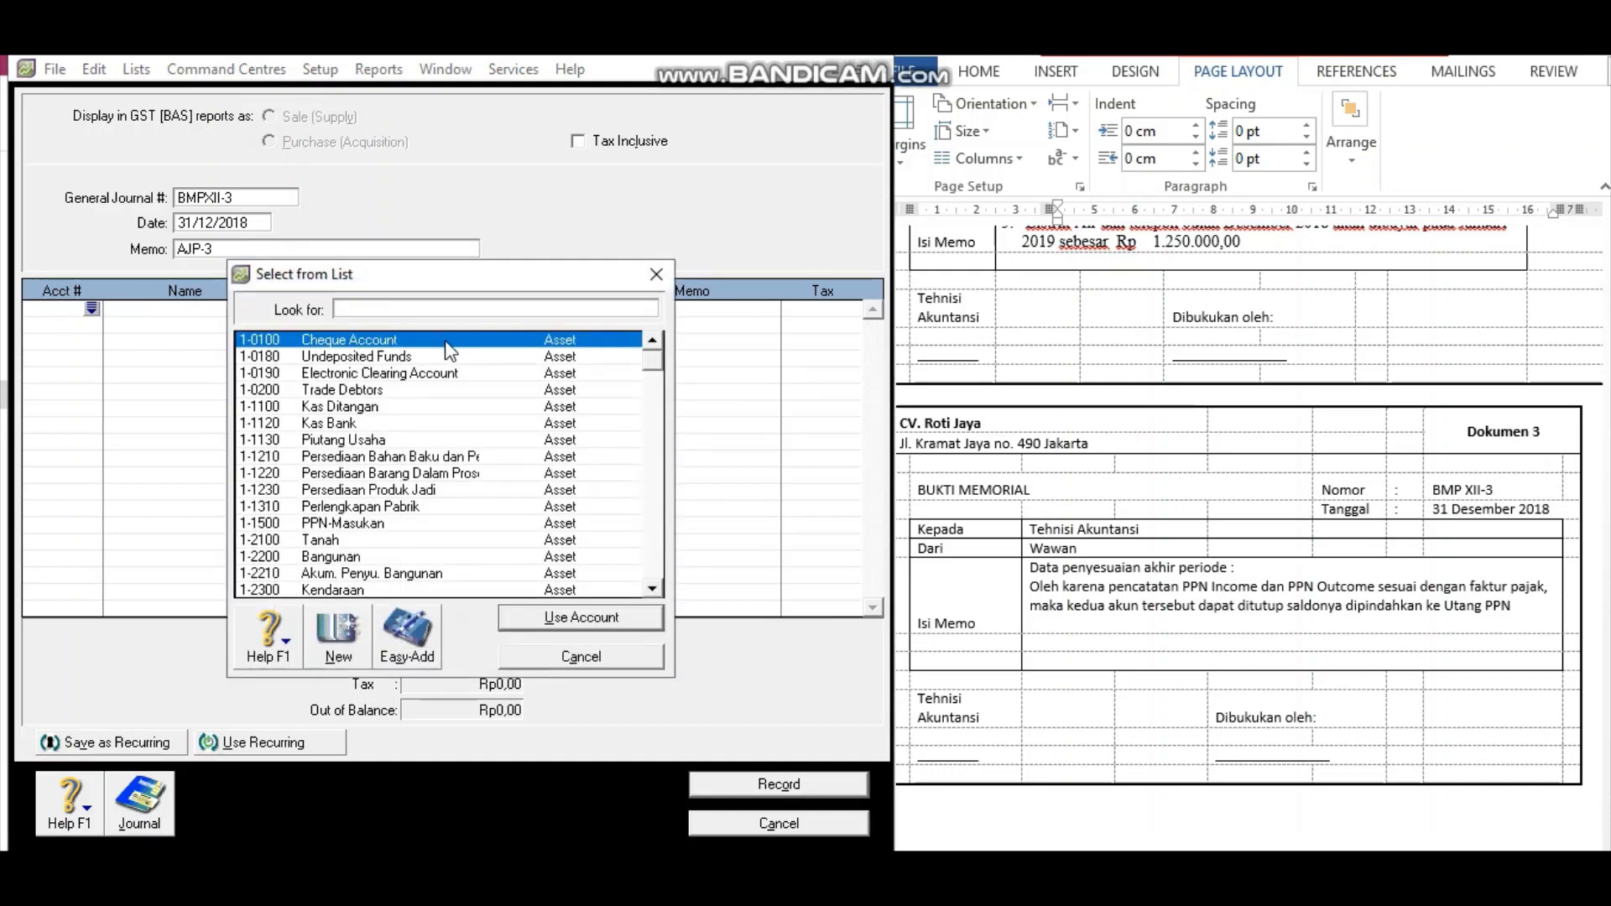
pyautogui.write('2-1600')
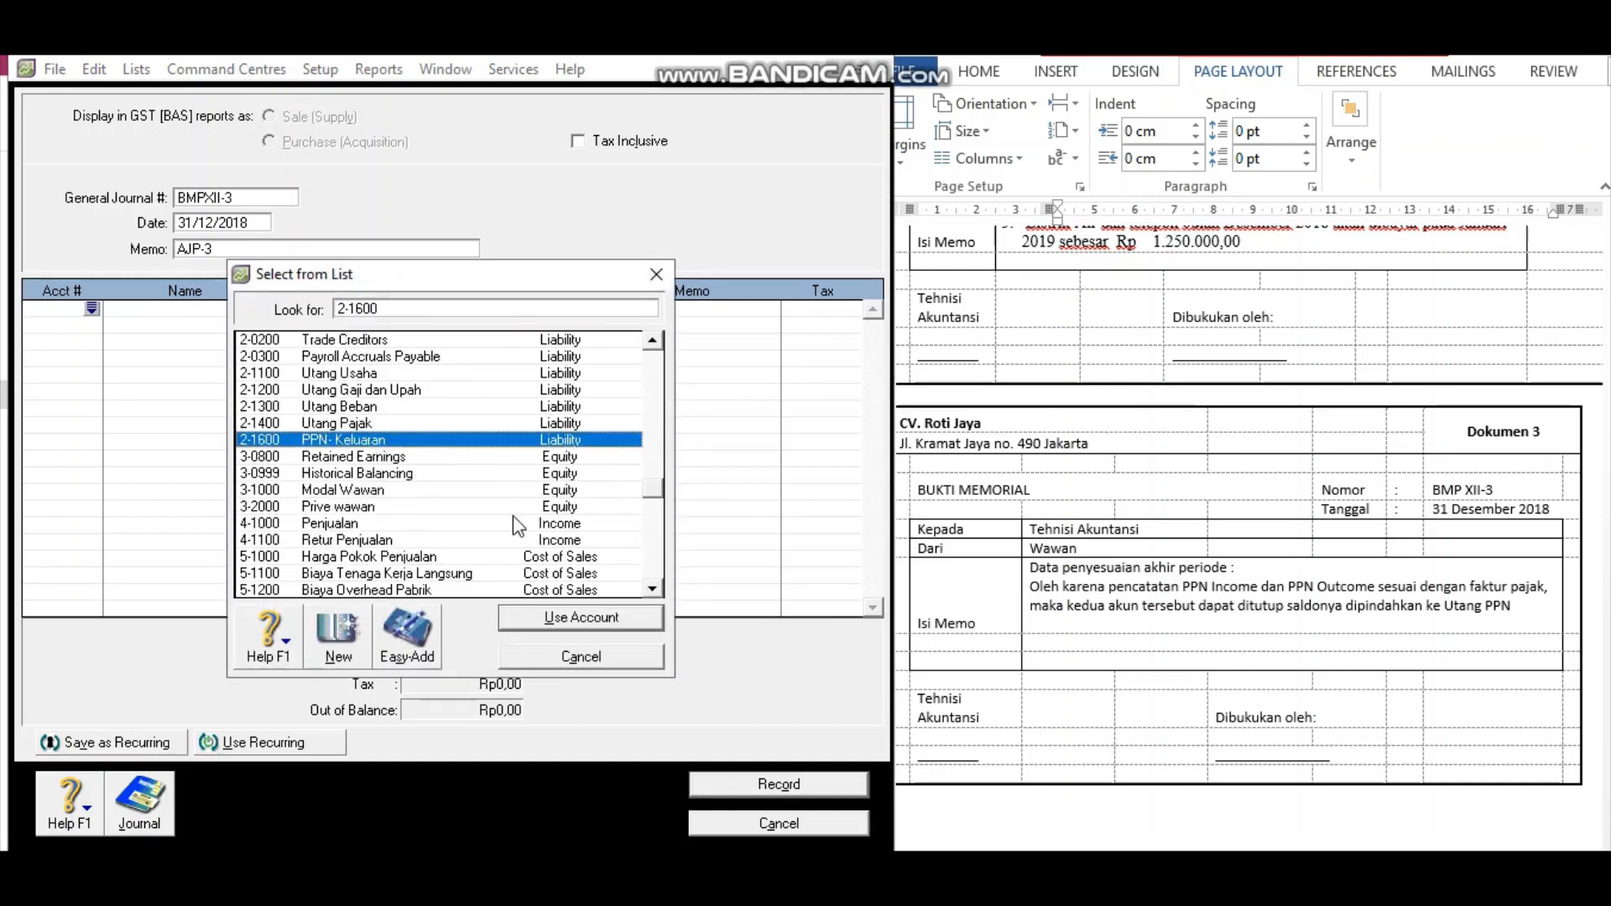
pyautogui.click(597, 621)
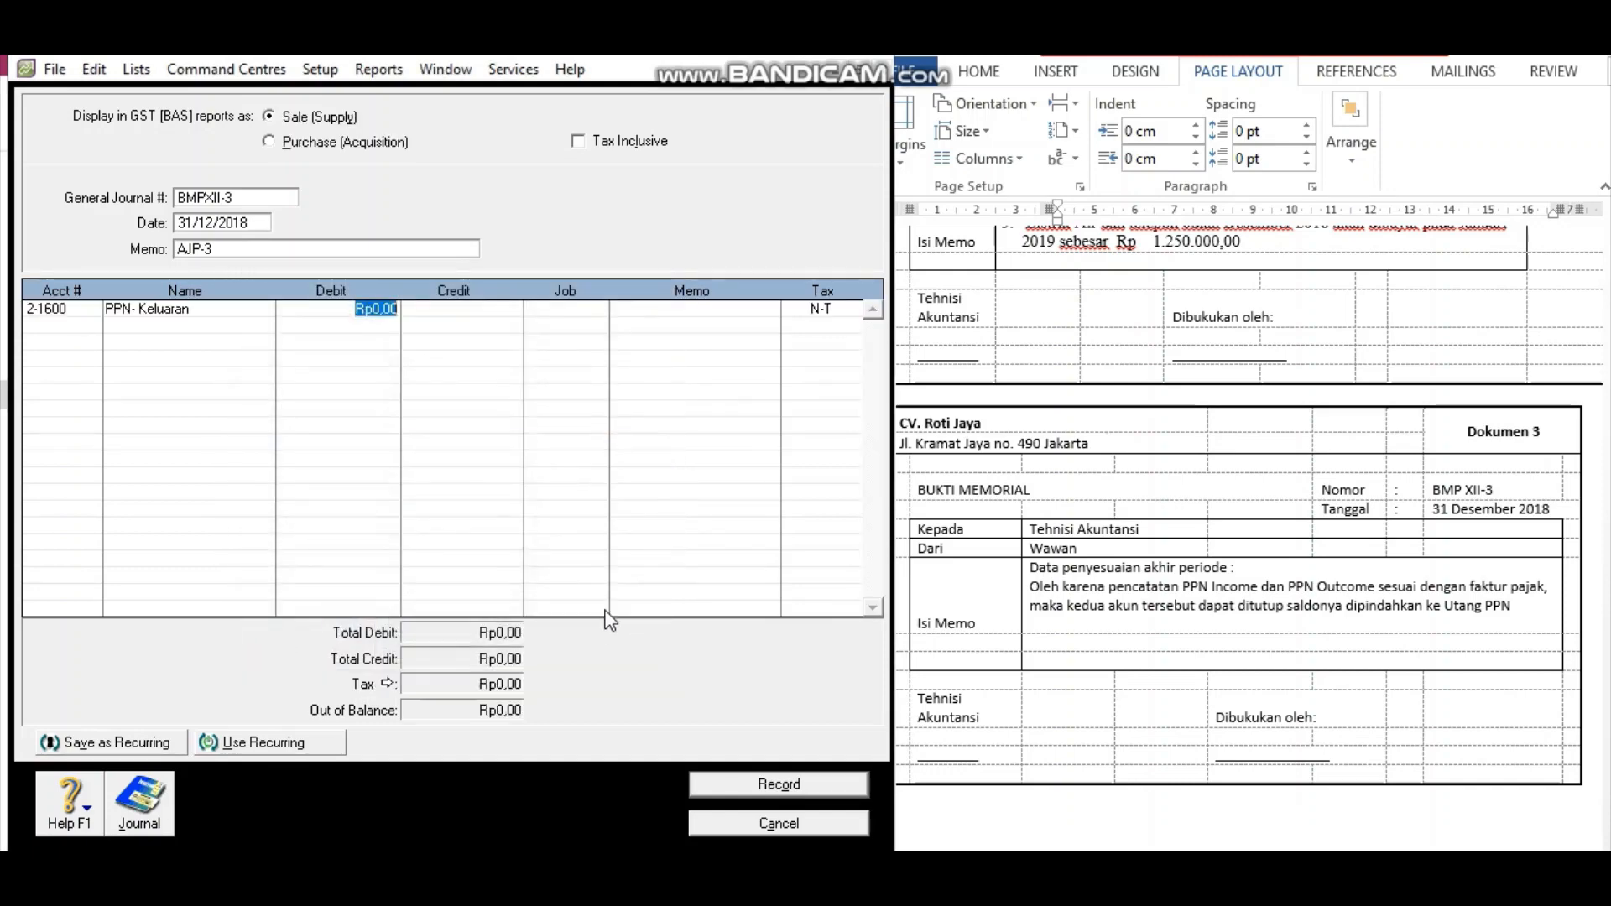
pyautogui.write('2.')
pyautogui.write('337.000')
pyautogui.press('Tab')
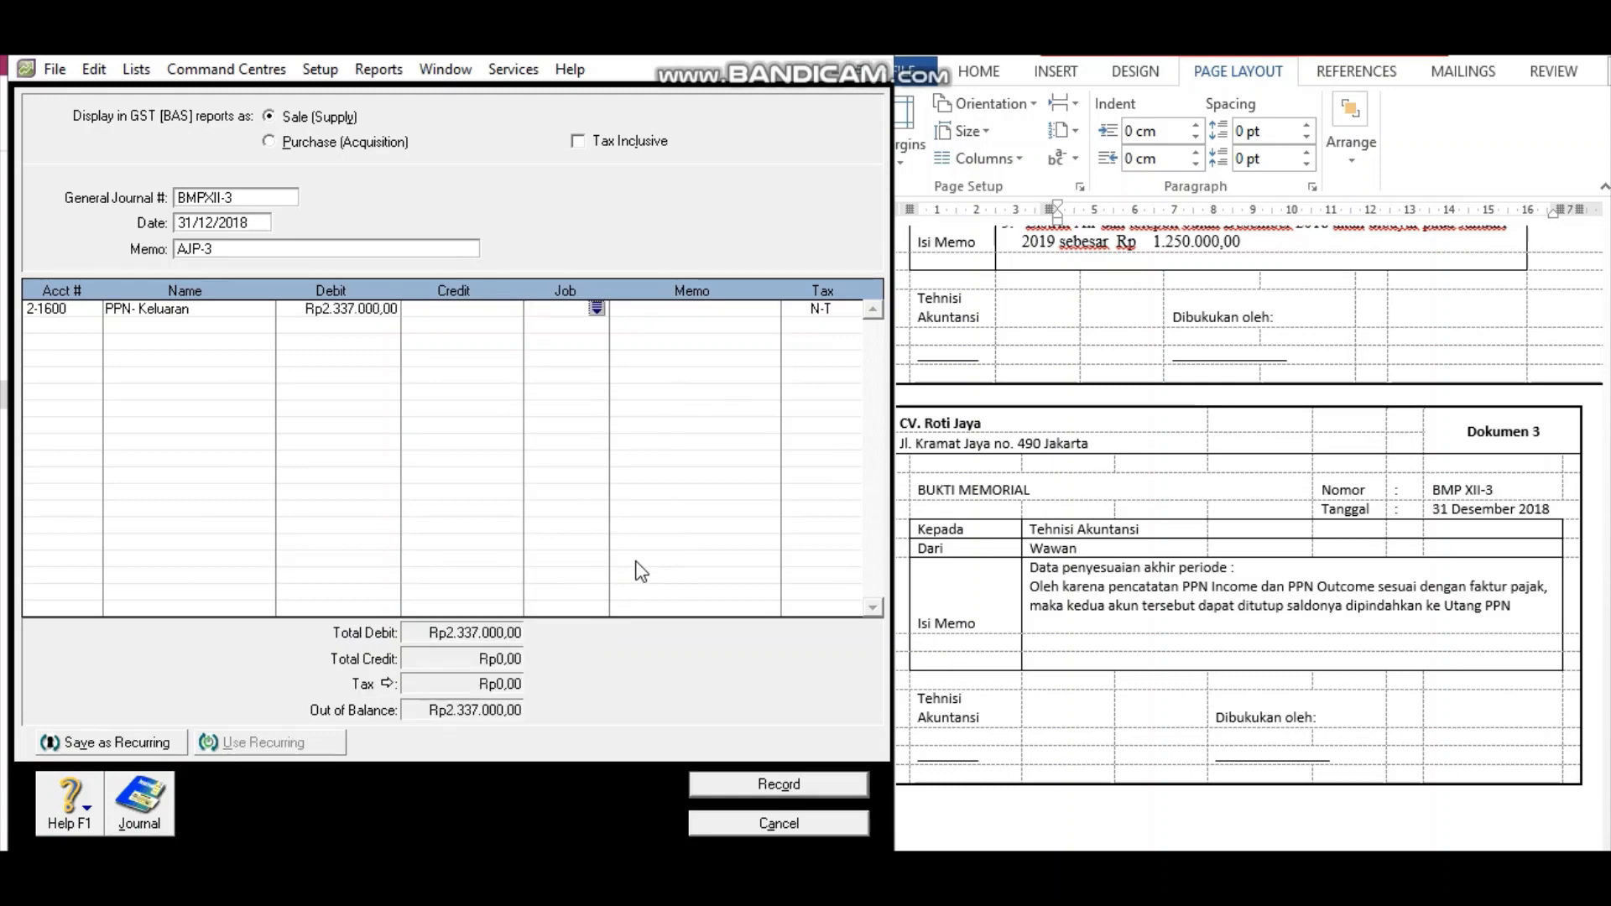
# Add account 1-1500 PPN-Masukan on the second line, leaving its debit empty.
pyautogui.press('Tab')
pyautogui.press('Tab')
pyautogui.press('Tab')
pyautogui.press('Tab')
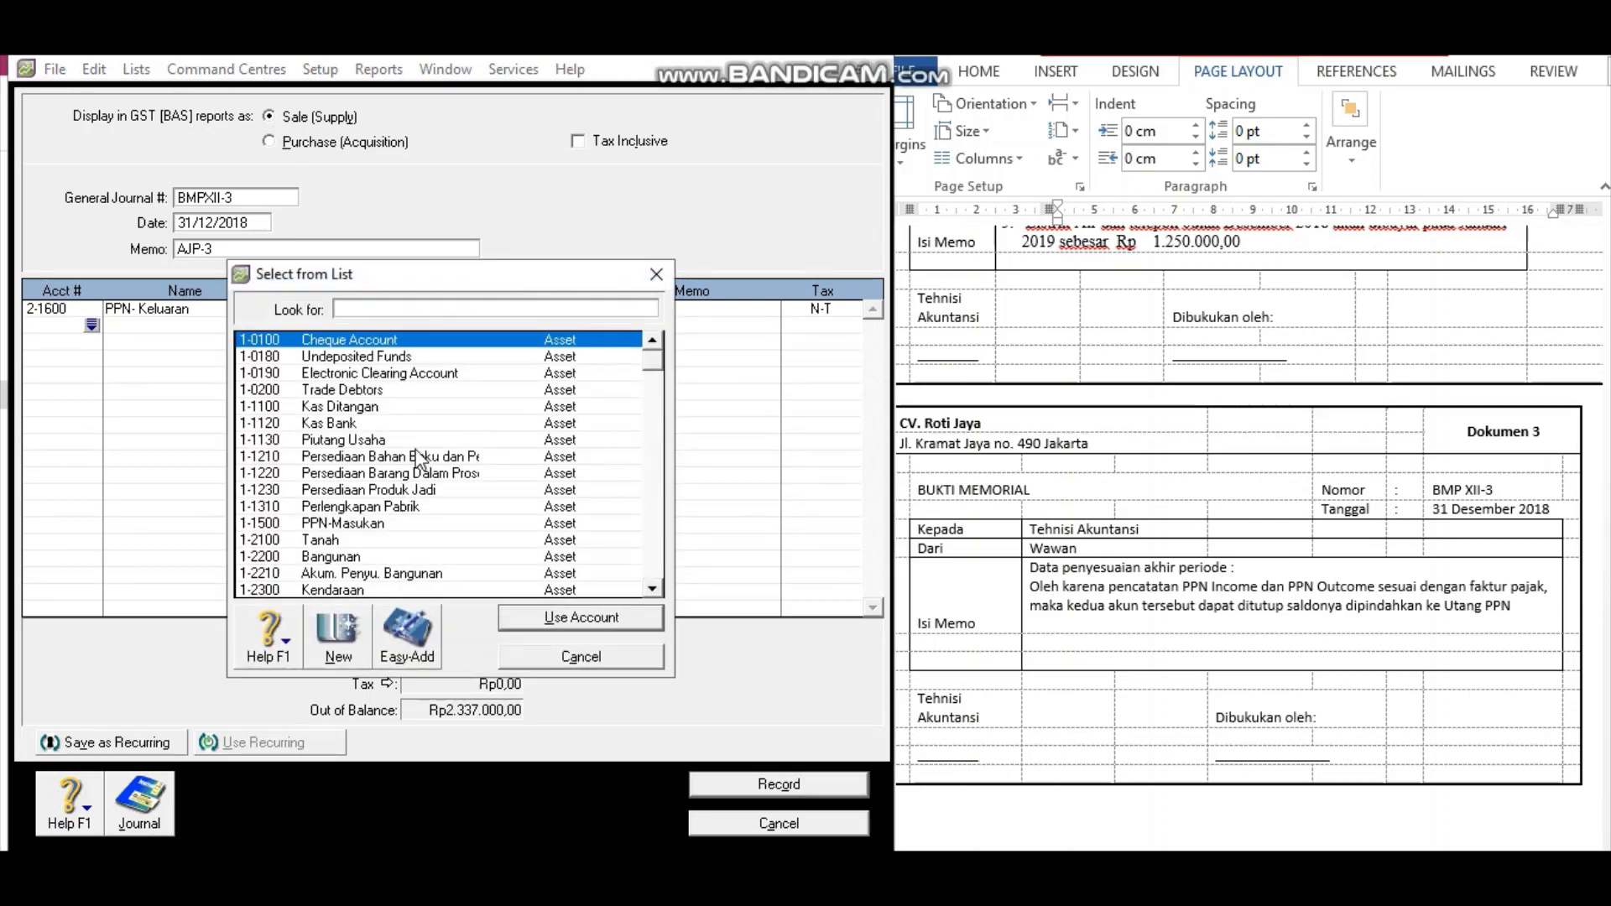
pyautogui.click(362, 529)
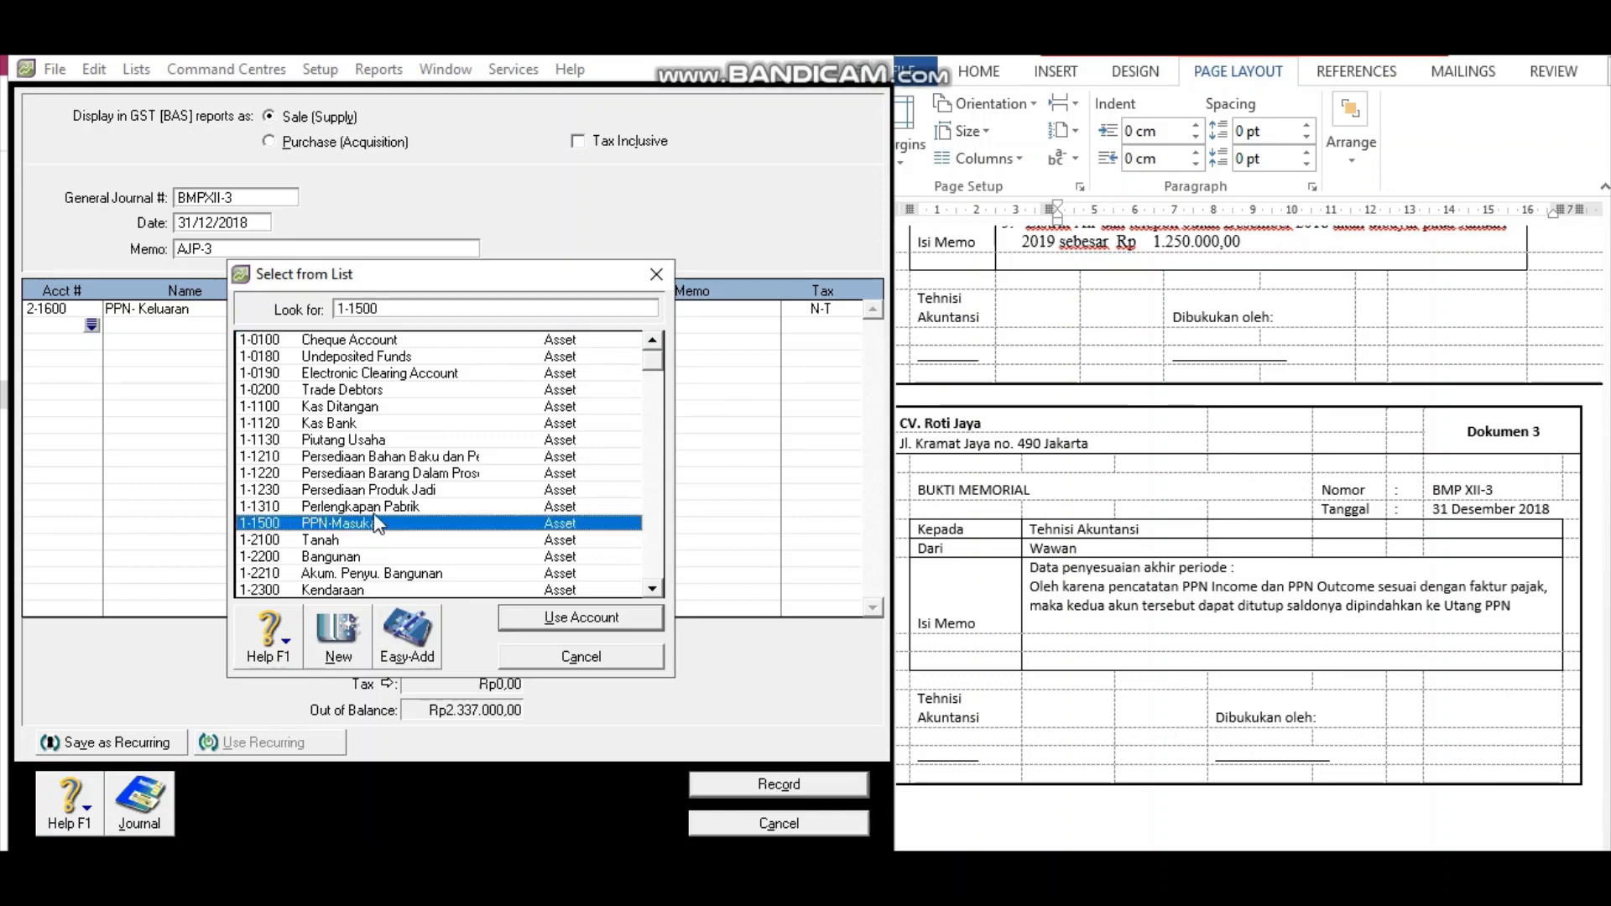
pyautogui.click(537, 619)
pyautogui.press('Tab')
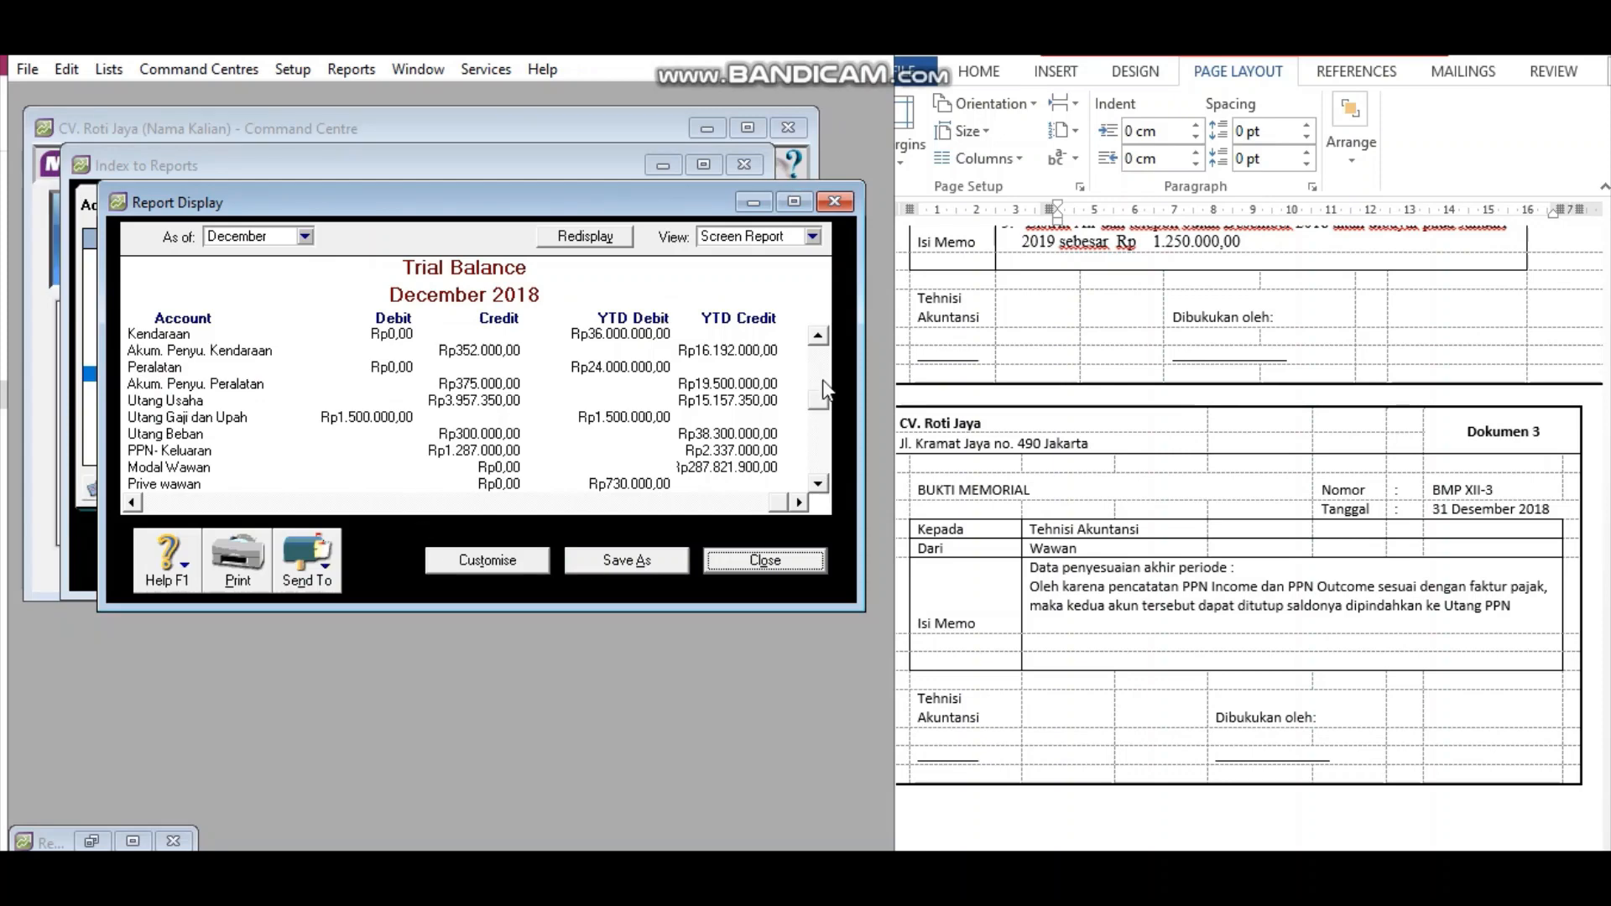
# Look up the year-to-date debit balance of PPN-Masukan in the Trial Balance report.
pyautogui.click(824, 333)
pyautogui.click(824, 333)
pyautogui.click(824, 333)
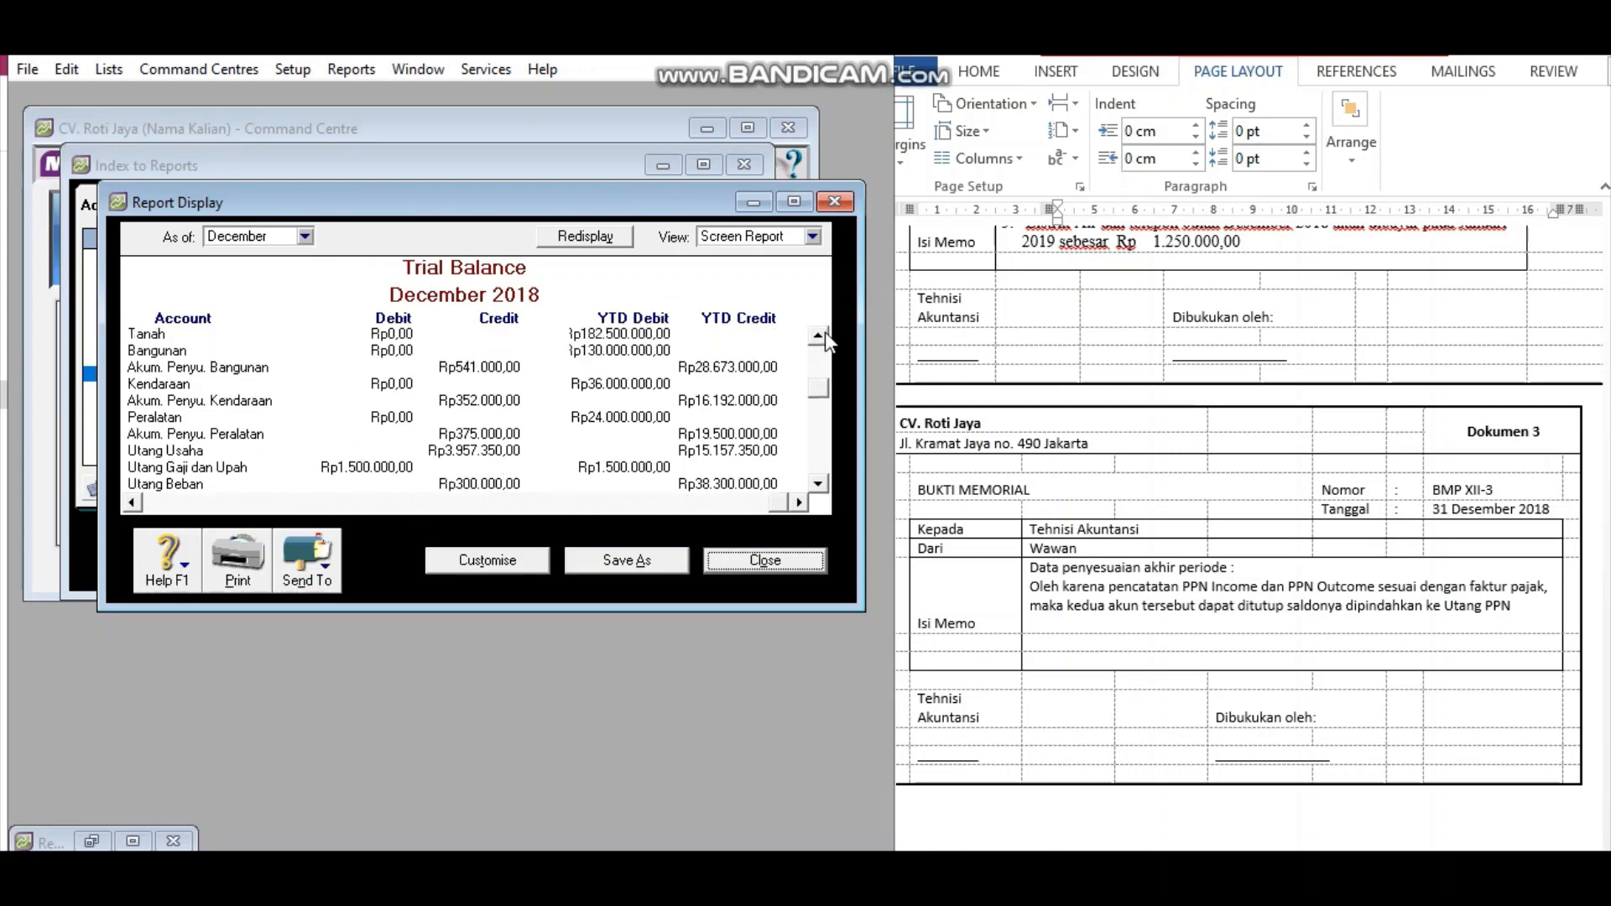
pyautogui.click(823, 334)
pyautogui.click(824, 334)
pyautogui.click(824, 333)
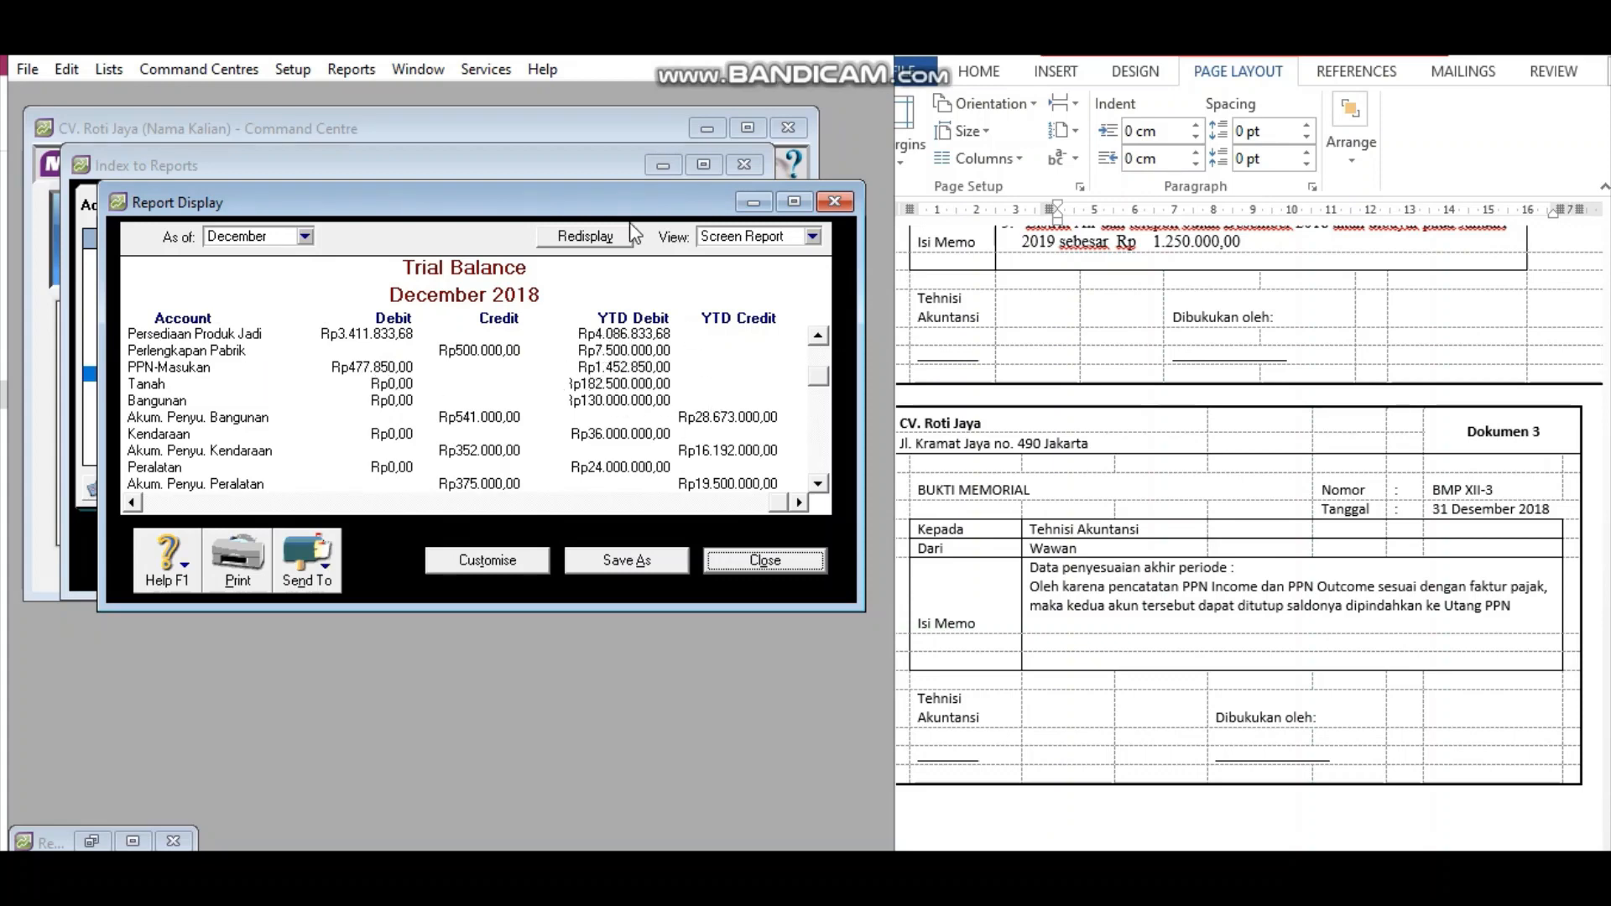
pyautogui.moveTo(638, 211); pyautogui.dragTo(615, 240)
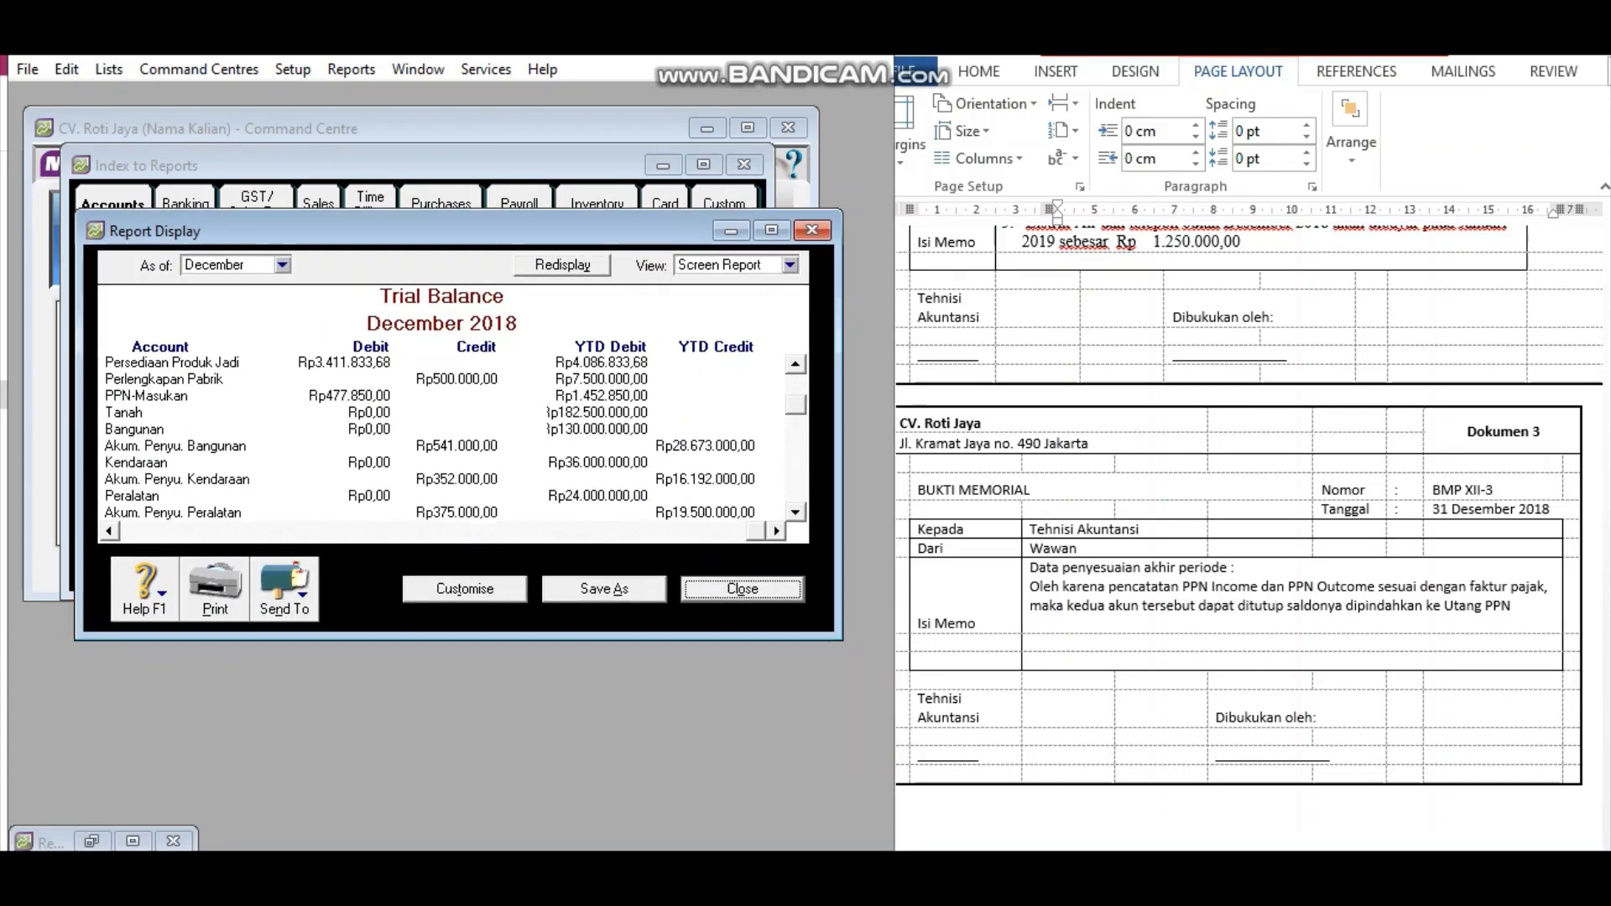
# Return to the BMPXII-3 journal entry and set the PPN-Masukan line's credit to Rp1.452.850,00.
pyautogui.click(133, 841)
pyautogui.write('1.4')
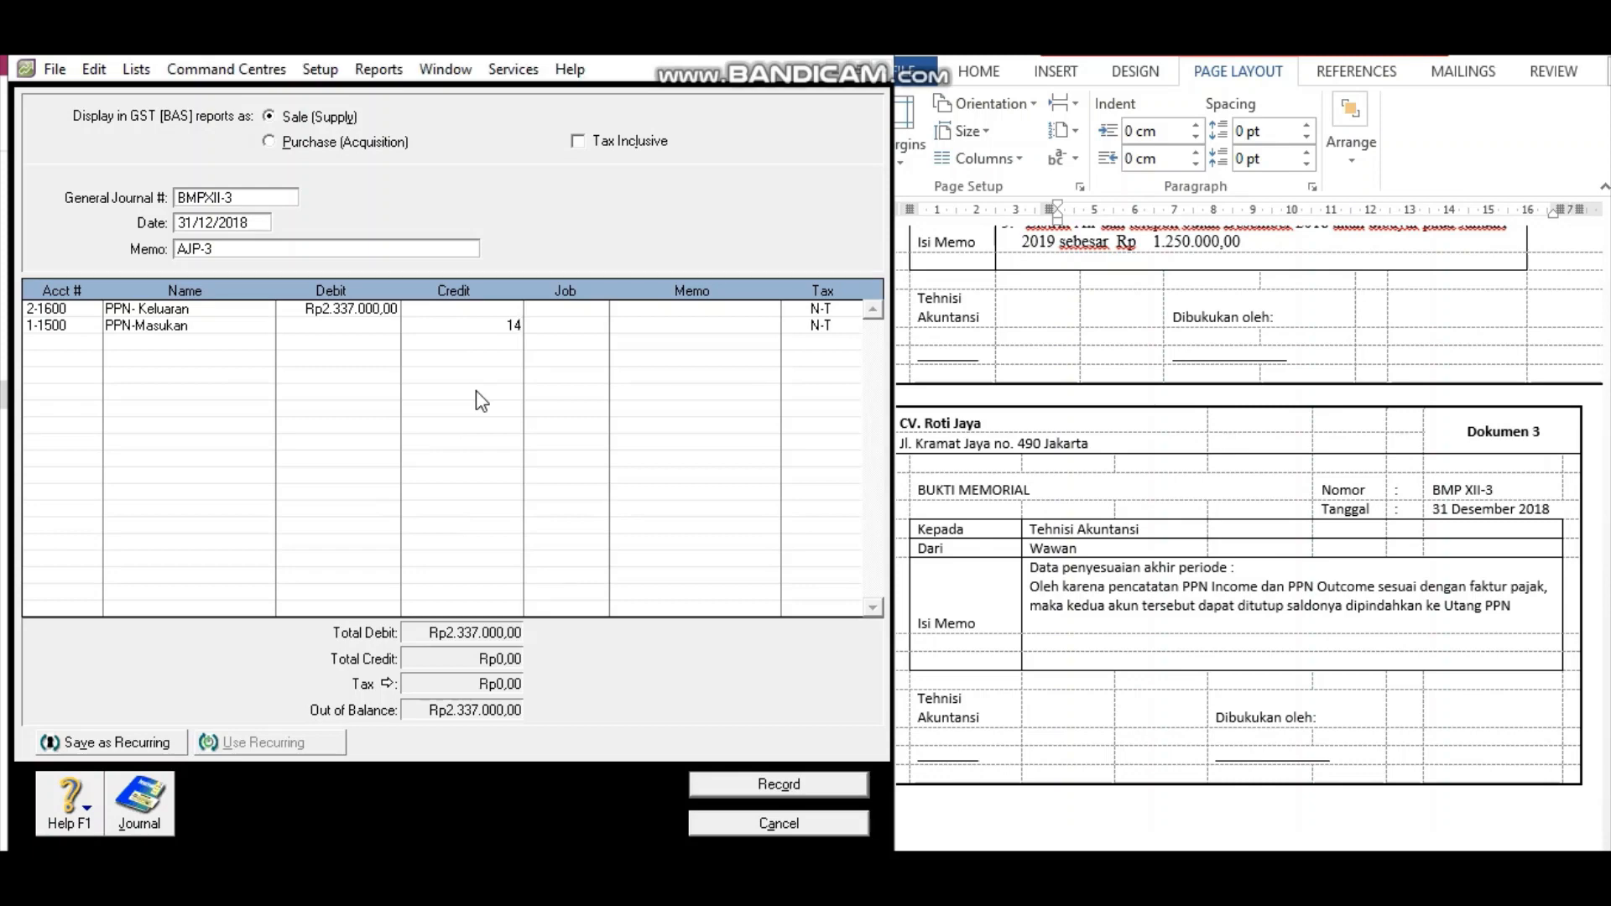
pyautogui.write('52.')
pyautogui.write('850')
pyautogui.press('Tab')
pyautogui.press('Tab')
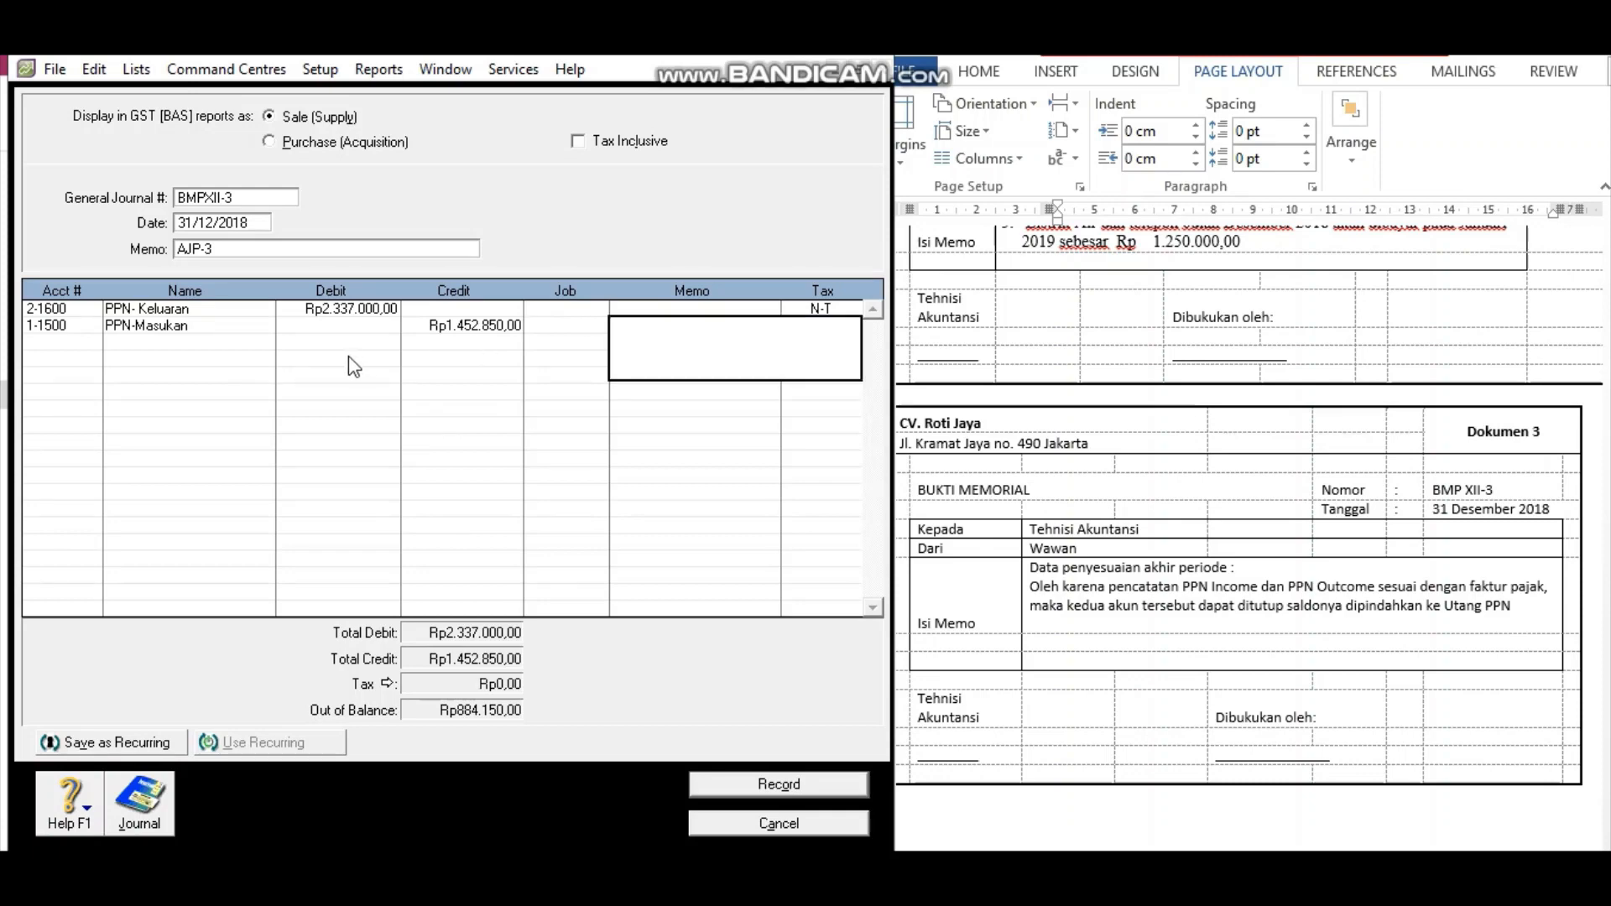
# Add account 2-1400 Utang Pajak on the third line with a credit of Rp884.150,00 and record the entry.
pyautogui.press('Tab')
pyautogui.press('Tab')
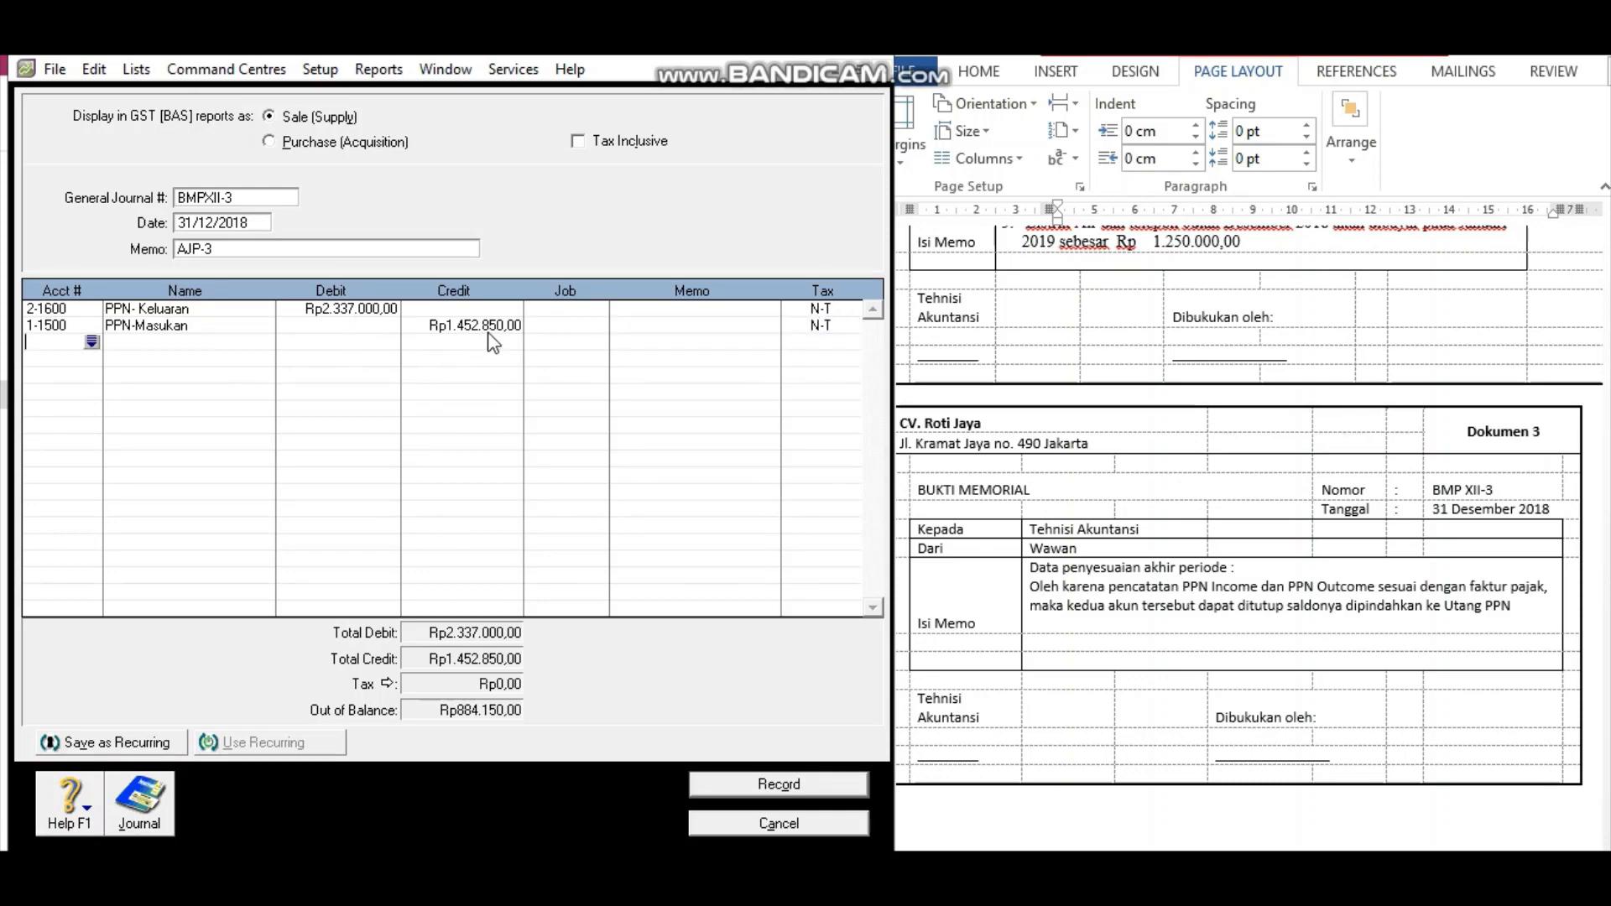
pyautogui.press('Tab')
pyautogui.write('2')
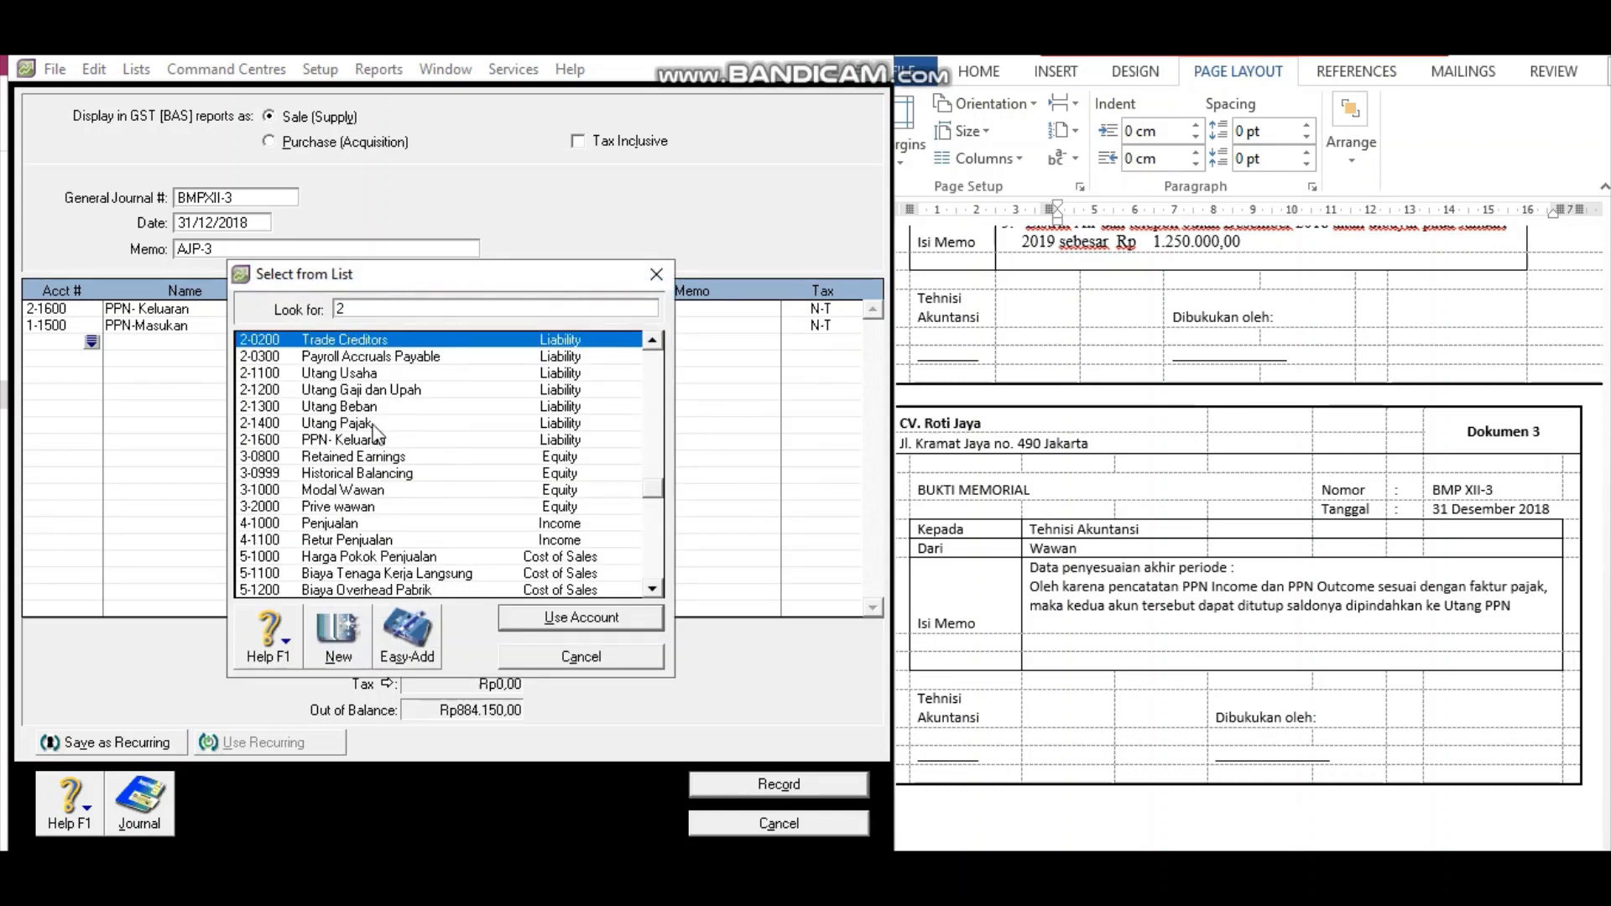
pyautogui.write('-1400')
pyautogui.click(555, 621)
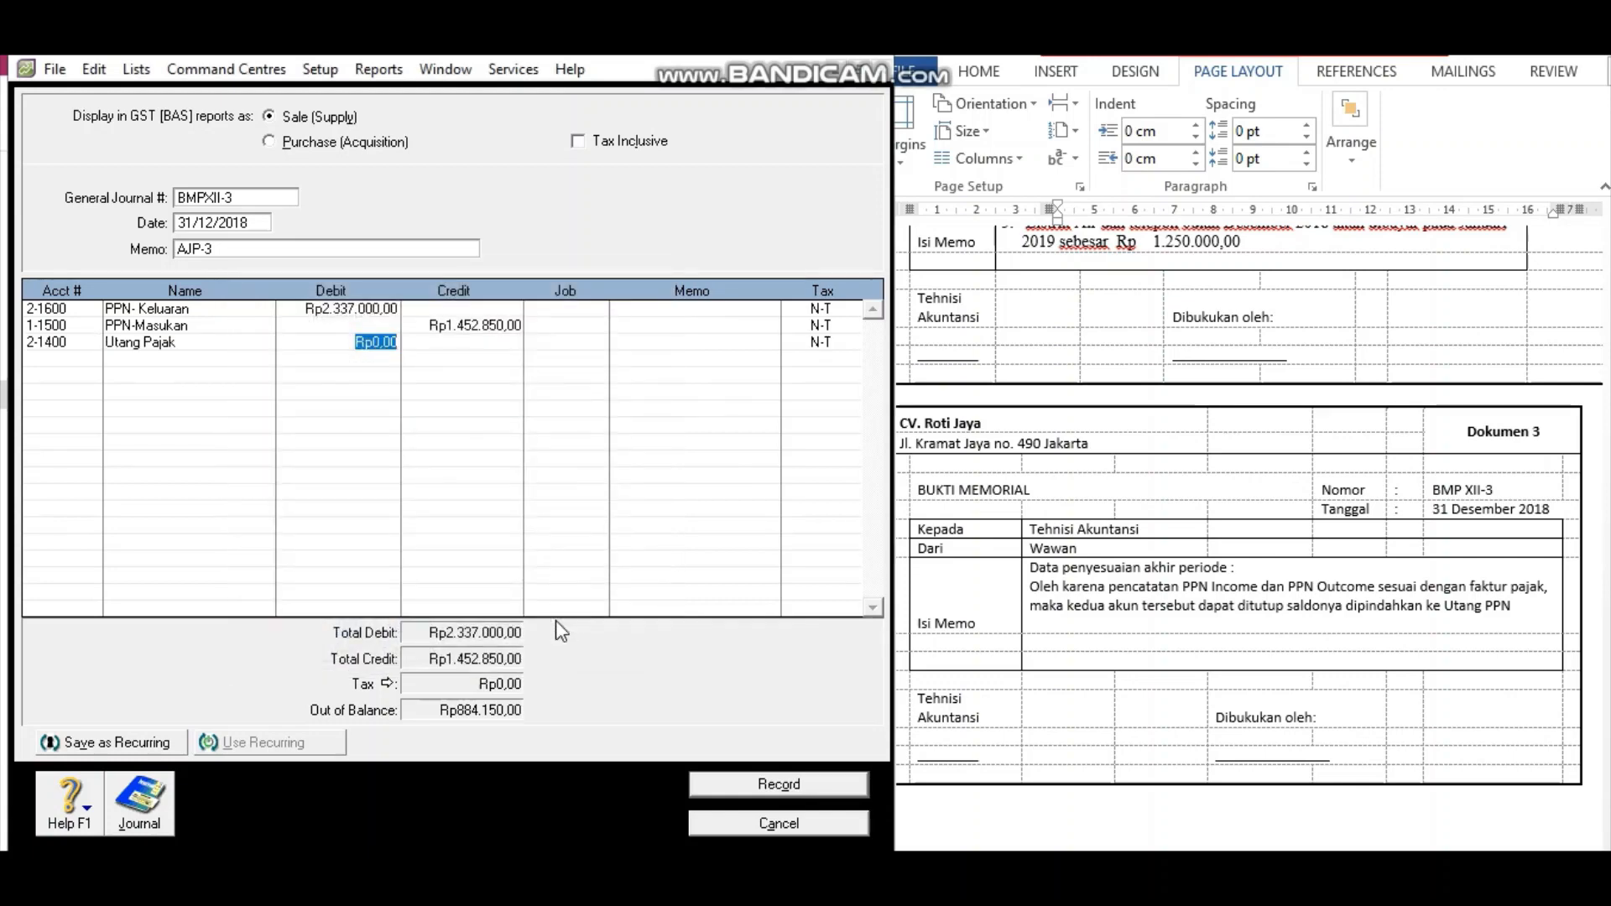
pyautogui.press('Tab')
pyautogui.press('Tab')
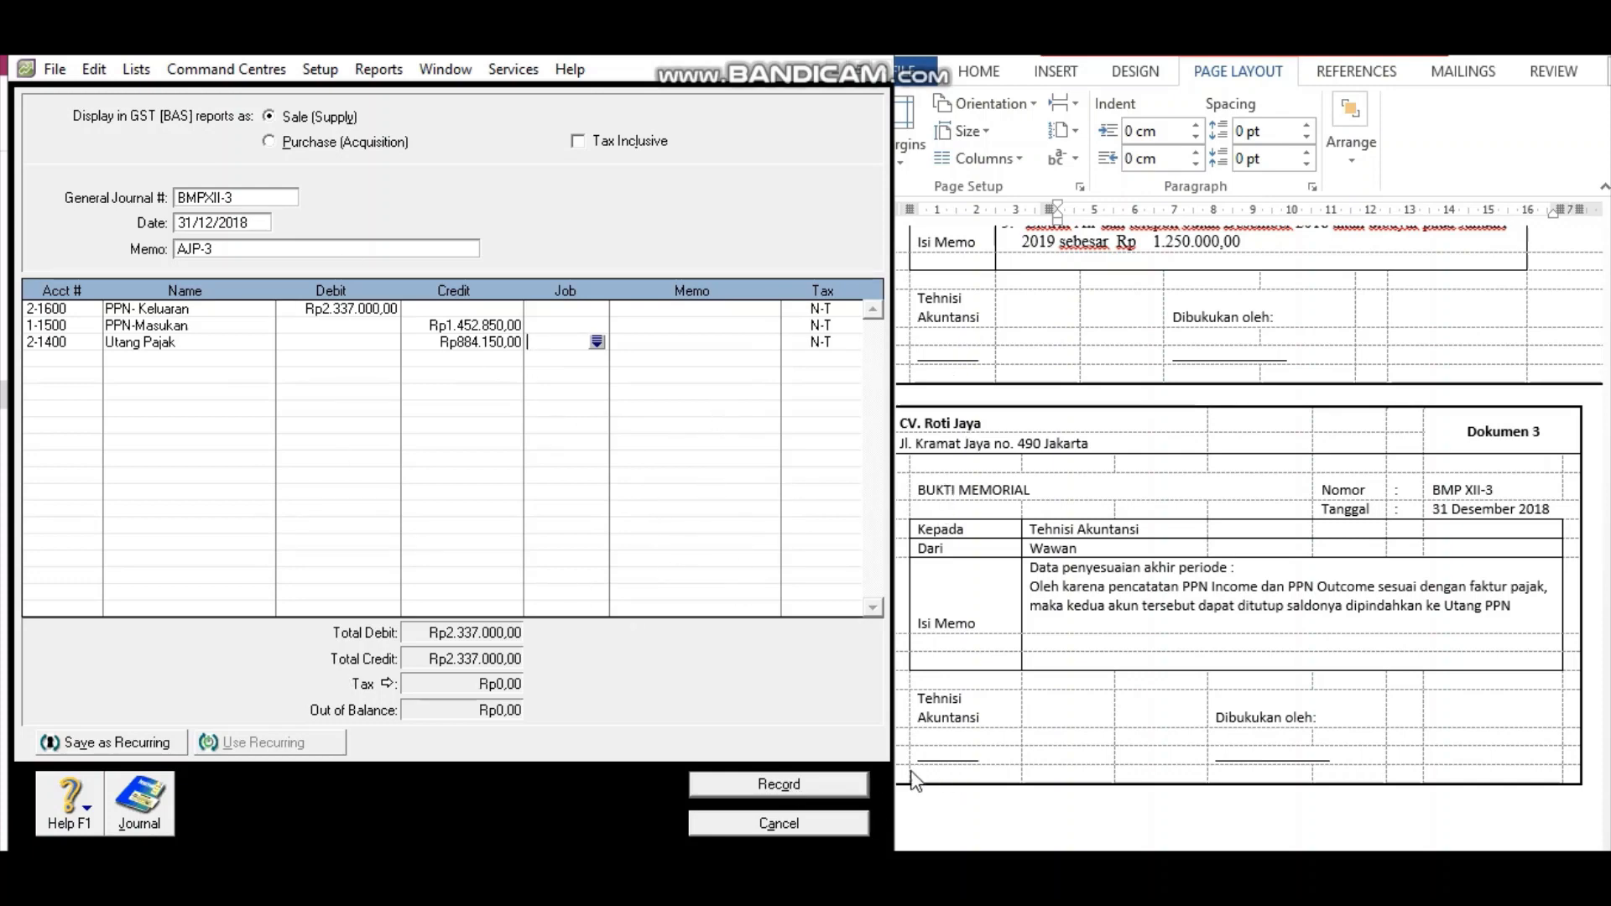
pyautogui.click(817, 787)
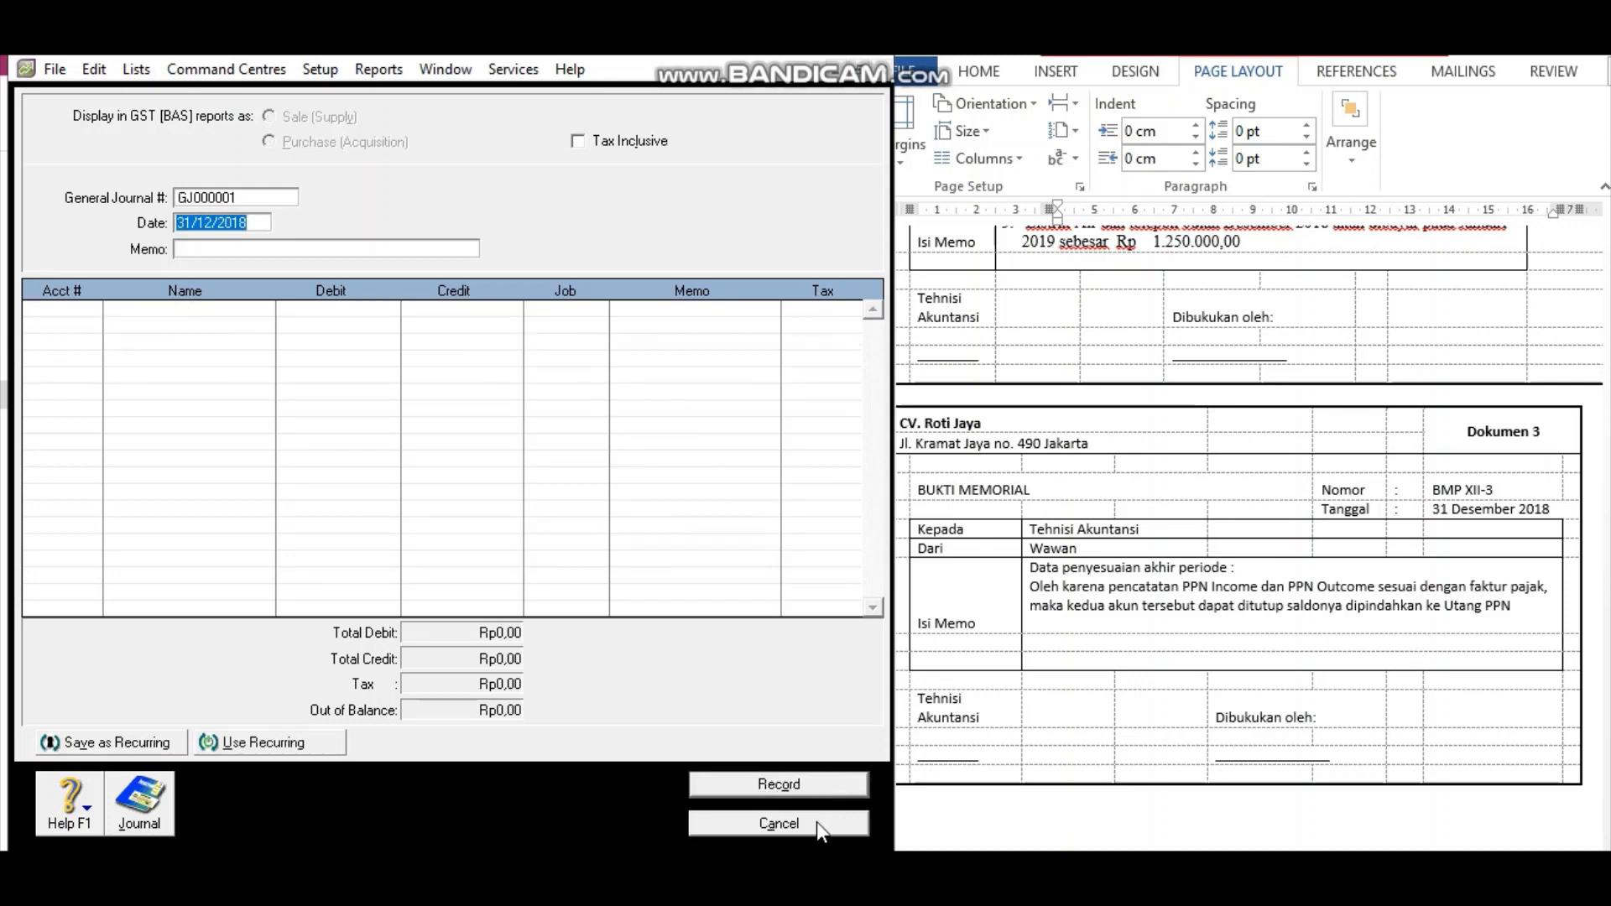